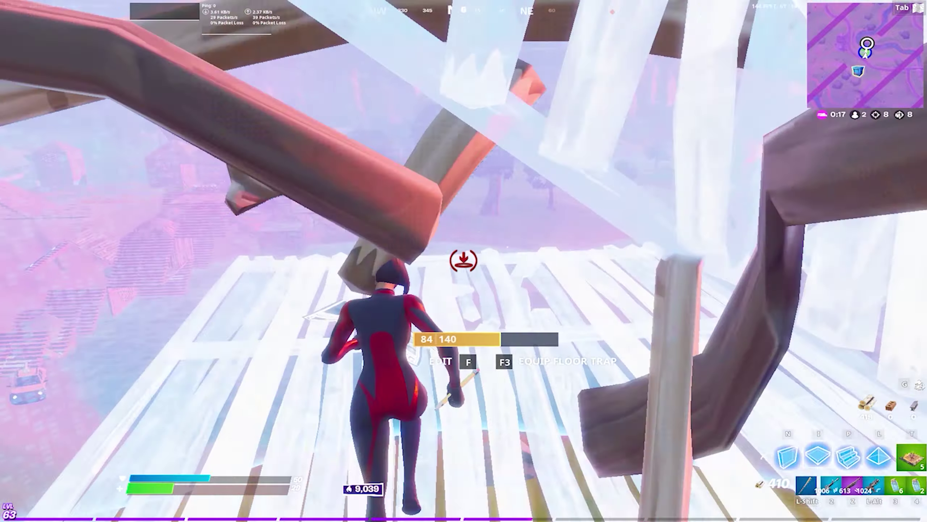
{"action": "key", "text": "n"}
{"action": "key", "text": "i"}
{"action": "key", "text": "z"}
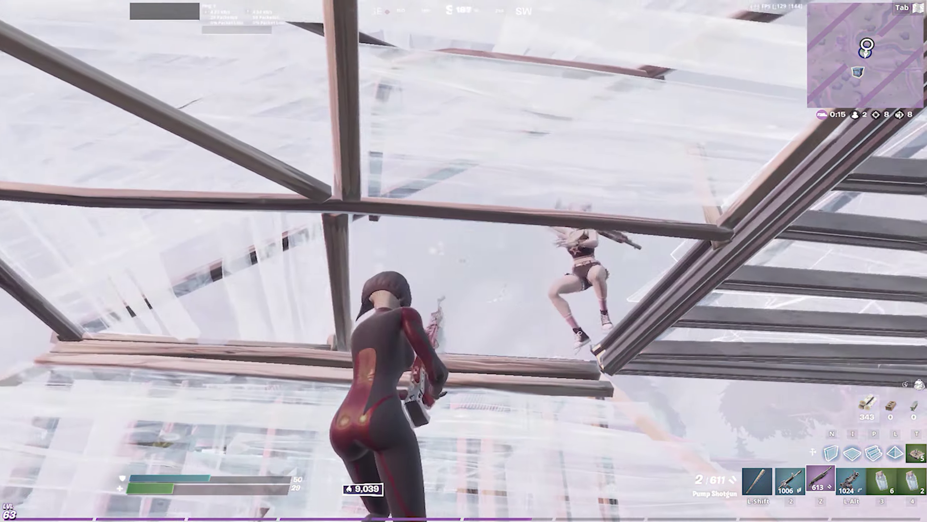
{"action": "left_click", "coordinate": [464, 261]}
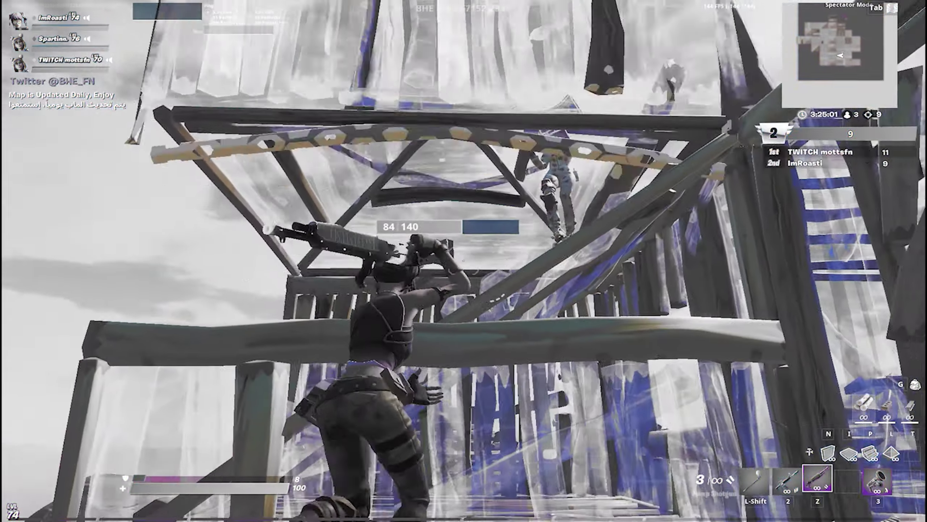
{"action": "left_click", "coordinate": [464, 261]}
{"action": "key", "text": "f"}
{"action": "key", "text": "n"}
{"action": "left_click", "coordinate": [463, 261]}
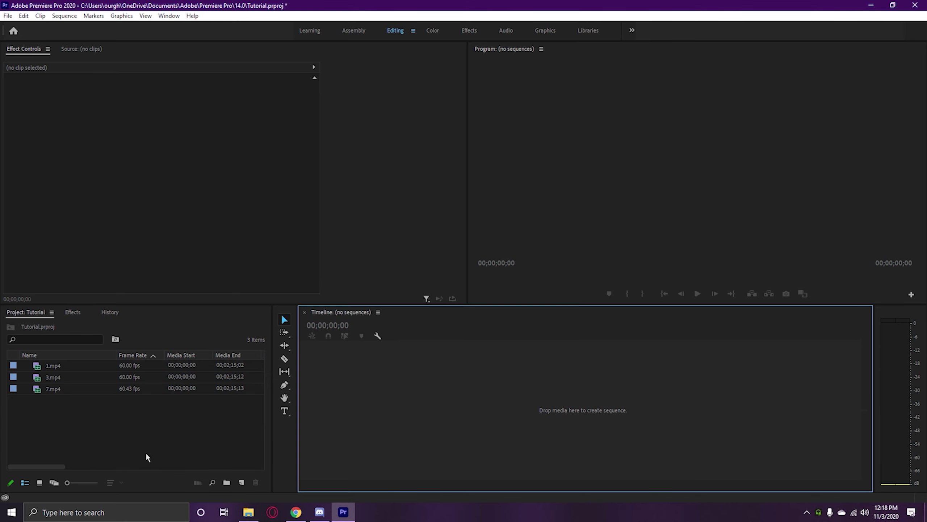
{"action": "left_click", "coordinate": [174, 453]}
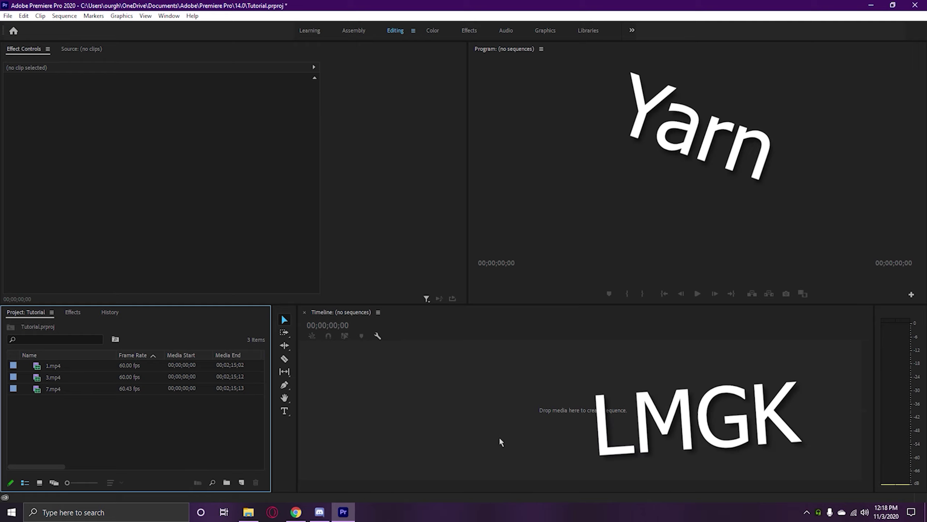
Step: Create a new sequence from 1.mp4 and select its clip in the timeline
{"action": "left_click_drag", "start_coordinate": [53, 365], "coordinate": [384, 407]}
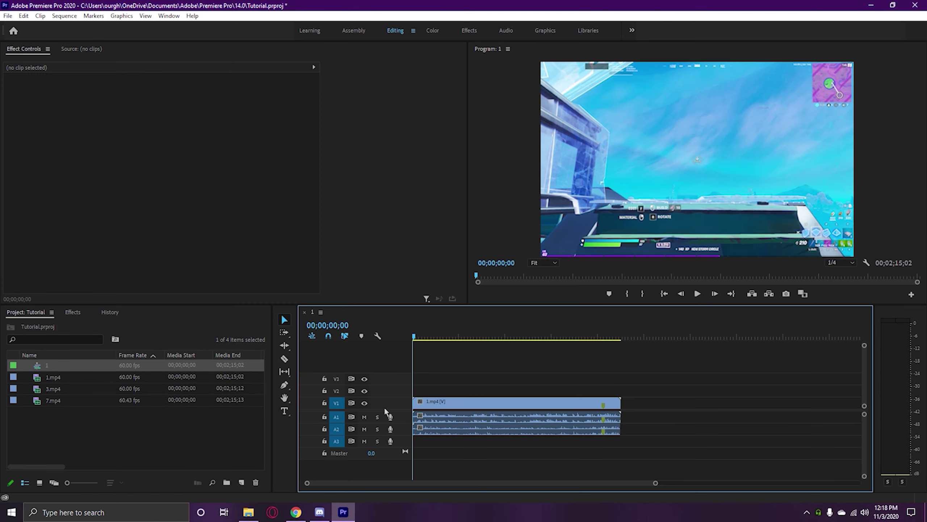
{"action": "left_click", "coordinate": [459, 403]}
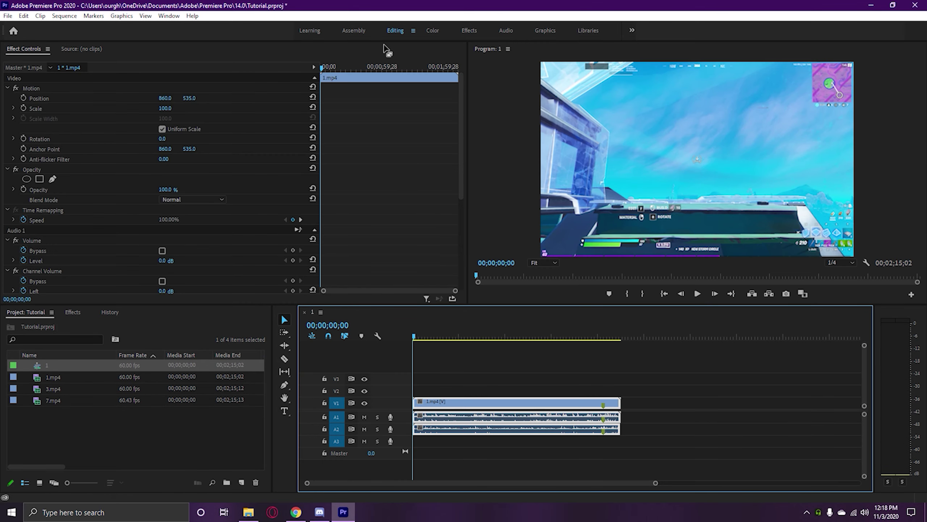
Step: Change the sequence's frame size to 1920 horizontal by 1080 vertical in its sequence settings
{"action": "left_click", "coordinate": [64, 16]}
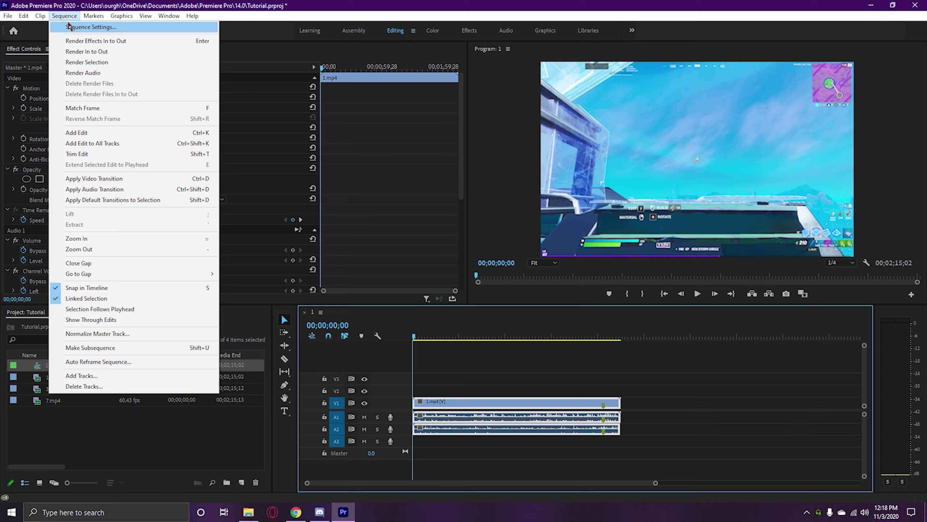
{"action": "left_click", "coordinate": [73, 28]}
{"action": "left_click_drag", "start_coordinate": [426, 67], "coordinate": [198, 55]}
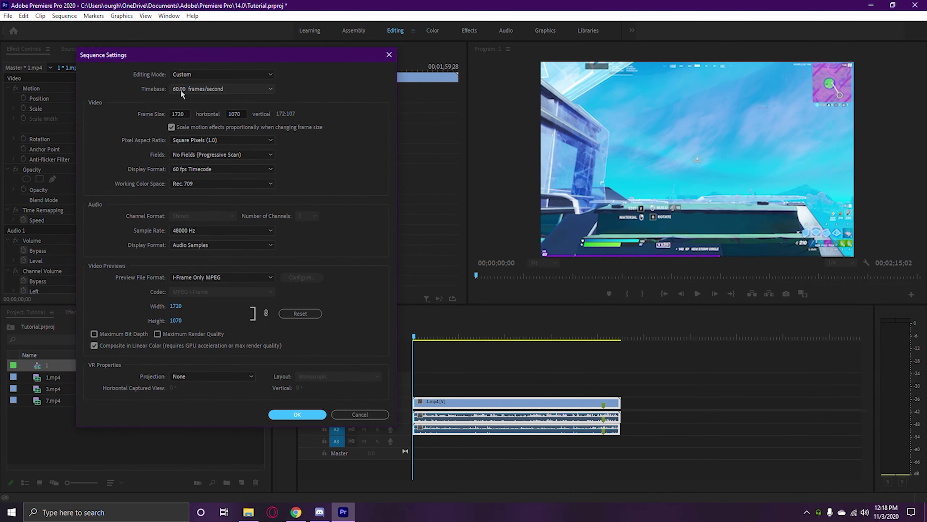
{"action": "double_click", "coordinate": [190, 117]}
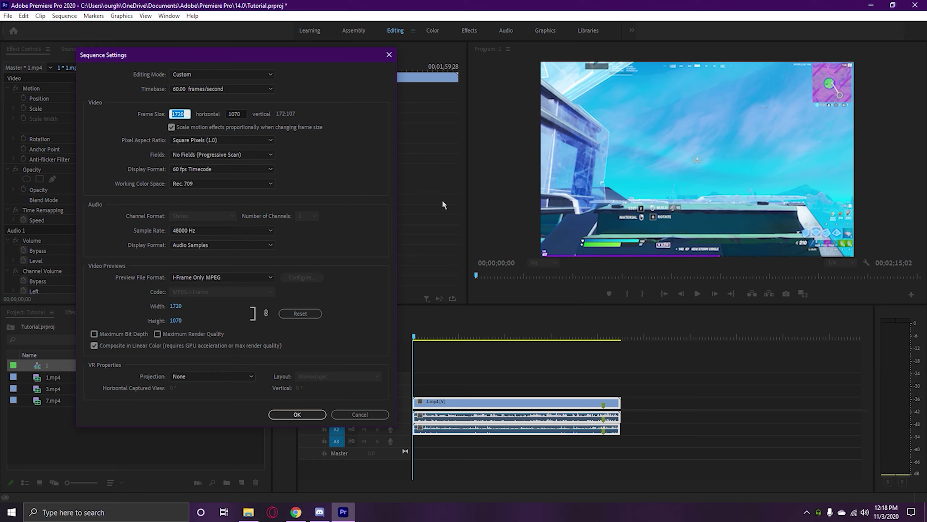
{"action": "type", "text": "1920"}
{"action": "double_click", "coordinate": [244, 117]}
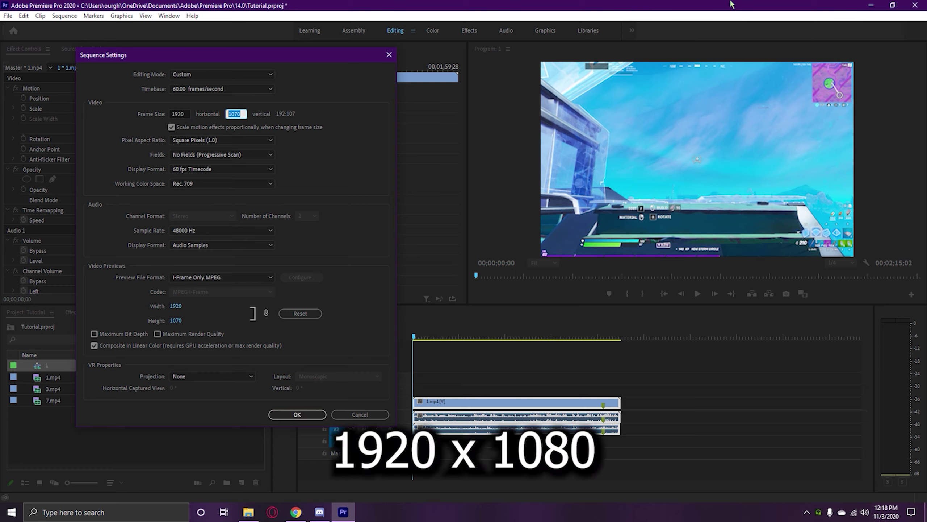
{"action": "type", "text": "1080"}
{"action": "key", "text": "Return"}
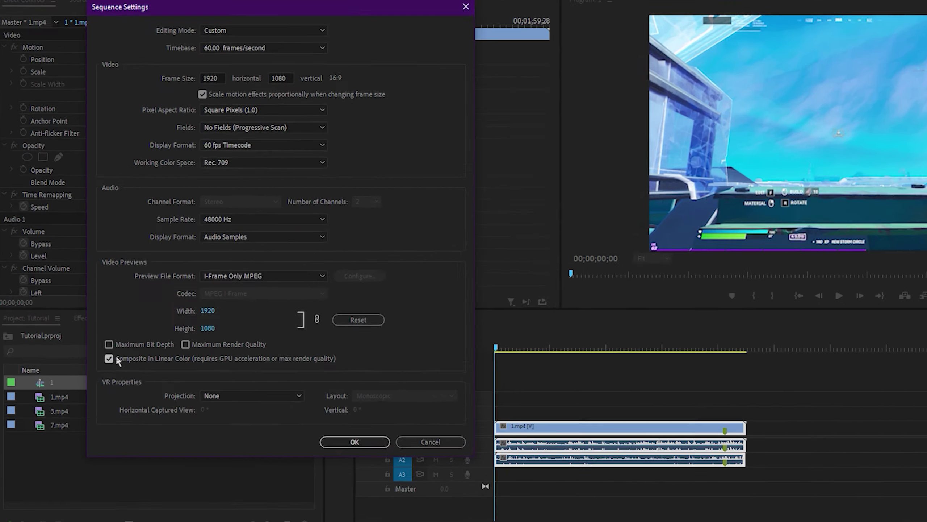
Step: Enable Maximum Bit Depth and Maximum Render Quality, and apply the sequence settings, accepting deletion of all previews
{"action": "left_click", "coordinate": [94, 333]}
{"action": "left_click", "coordinate": [321, 263]}
{"action": "left_click", "coordinate": [270, 367]}
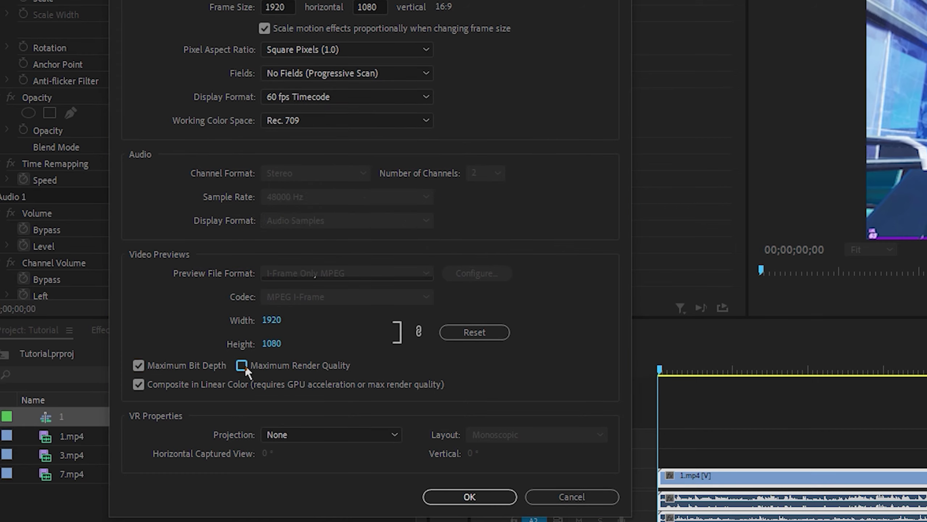
{"action": "left_click", "coordinate": [486, 254]}
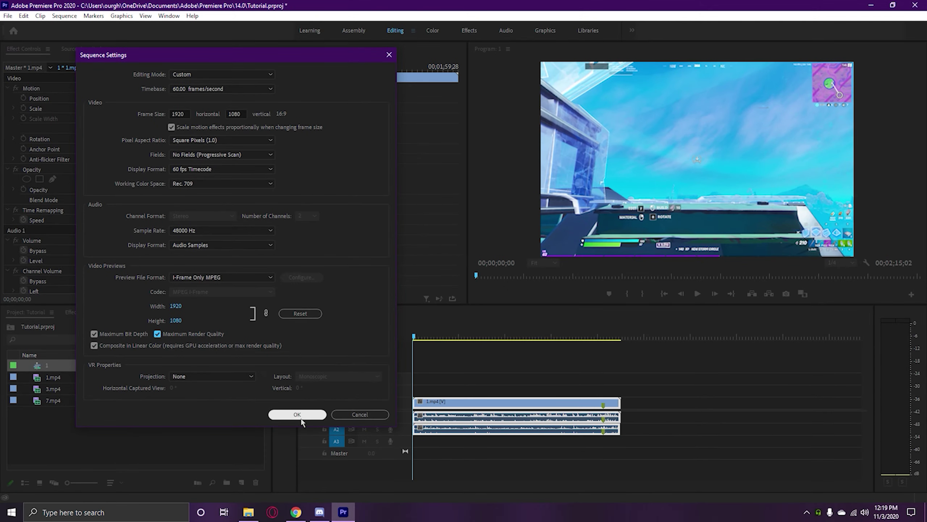
{"action": "left_click", "coordinate": [300, 417]}
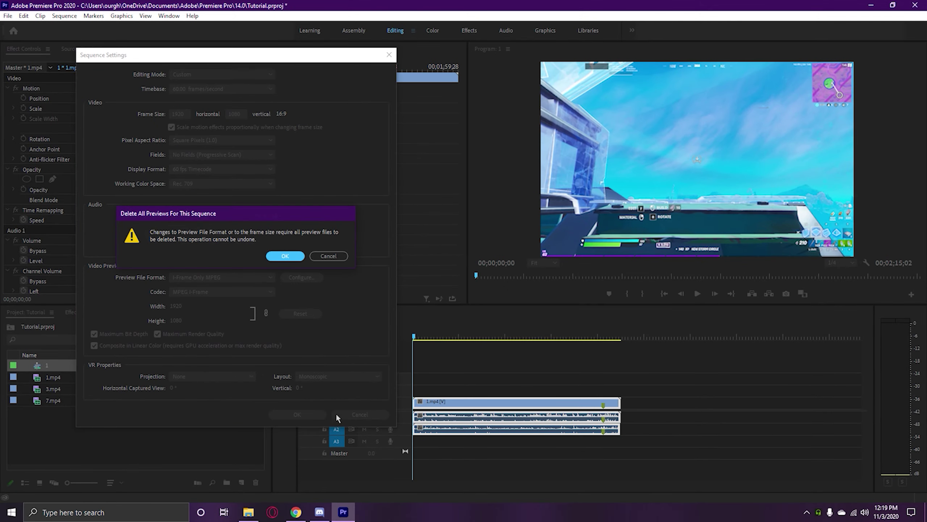
{"action": "left_click", "coordinate": [285, 257]}
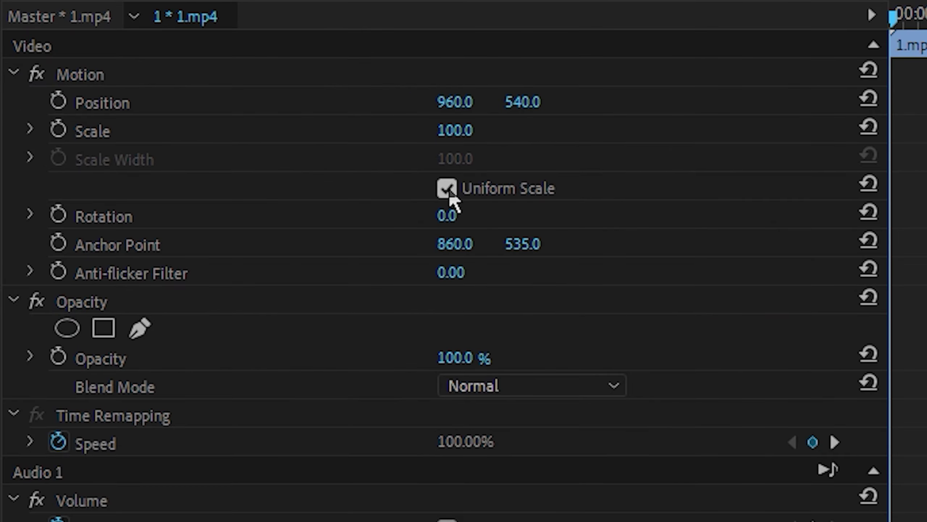
Step: Turn off Uniform Scale for the 1.mp4 clip and set its Scale Height to 101
{"action": "left_click", "coordinate": [447, 189]}
{"action": "left_click", "coordinate": [457, 130]}
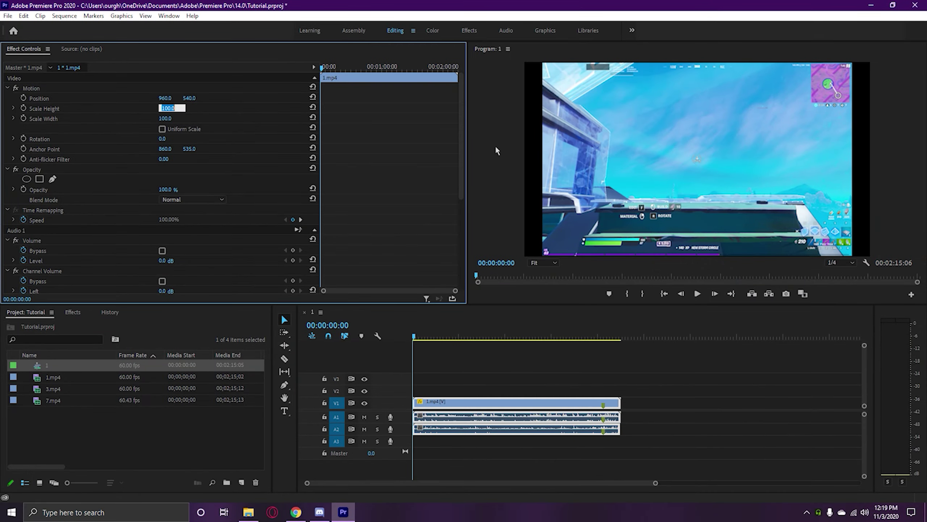
{"action": "type", "text": "101"}
{"action": "key", "text": "Return"}
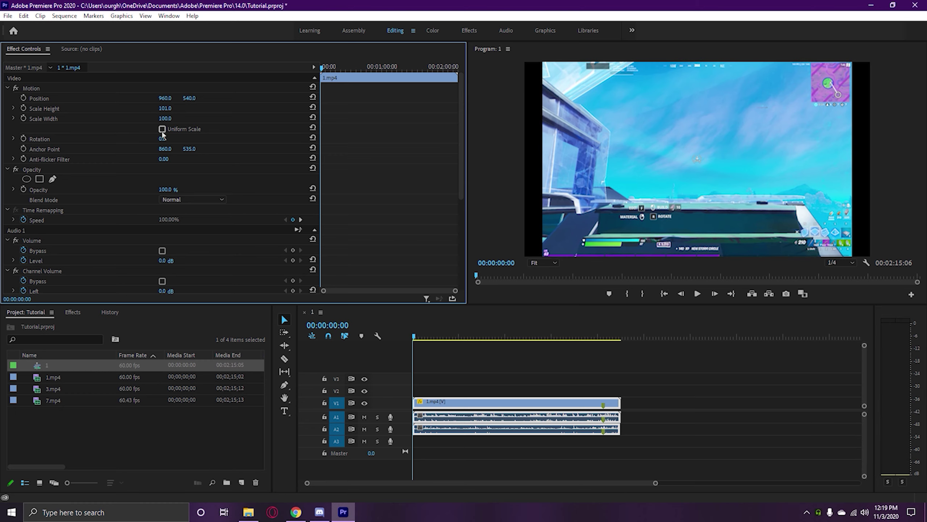
Step: Try Scale Width values of 116 and 111 on the 1.mp4 clip
{"action": "left_click", "coordinate": [165, 118]}
{"action": "type", "text": "116"}
{"action": "key", "text": "Return"}
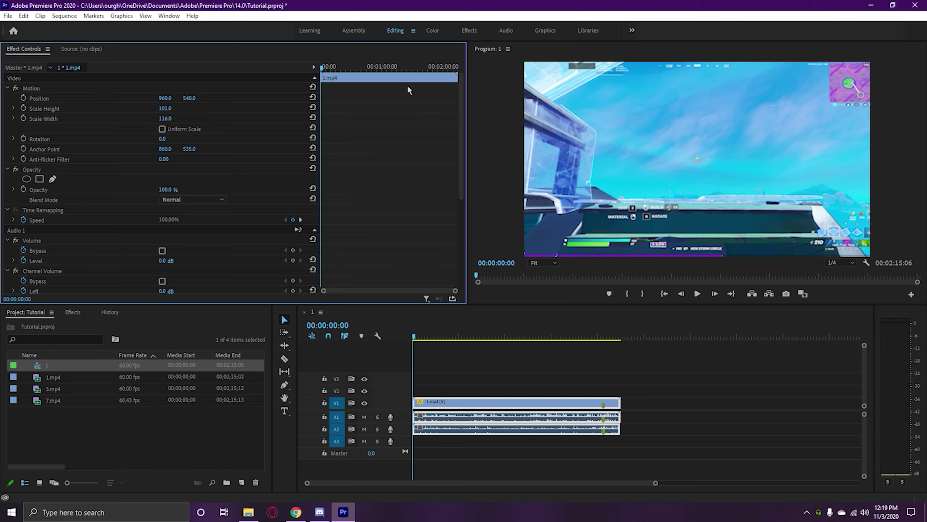
{"action": "left_click", "coordinate": [172, 118]}
{"action": "type", "text": "111"}
{"action": "key", "text": "Return"}
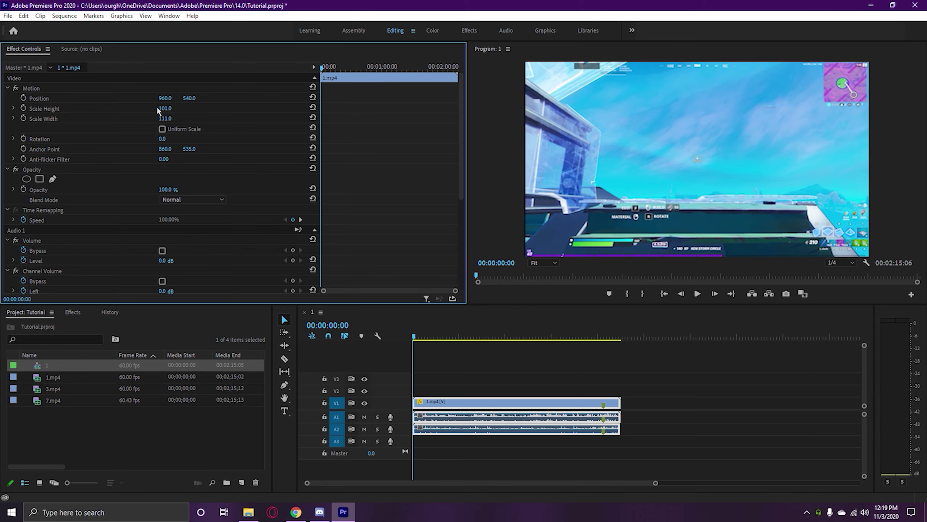
Step: Set the clip's Scale Width to 112 so the footage fills the frame
{"action": "left_click", "coordinate": [164, 118]}
{"action": "type", "text": "112"}
{"action": "key", "text": "Return"}
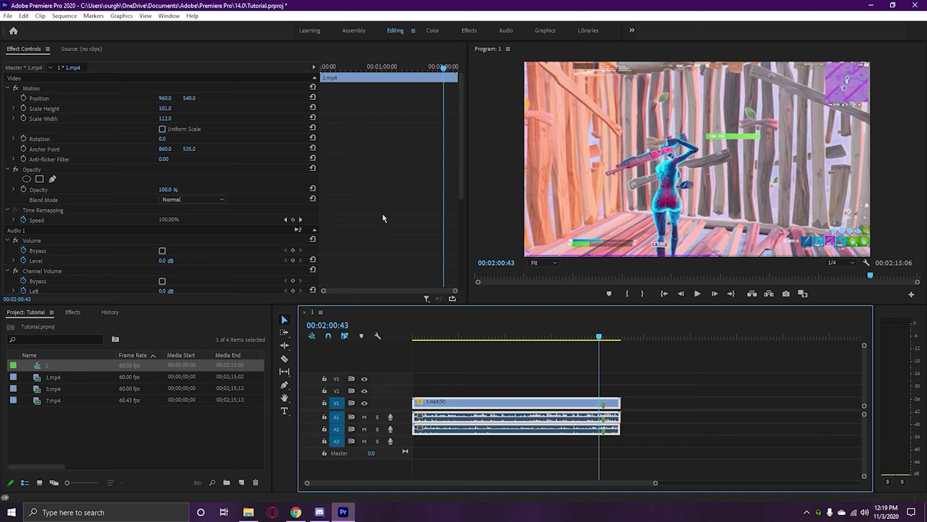
Step: Unlink the 1.mp4 clip's video and audio, and delete the second audio clip on track A2
{"action": "scroll", "coordinate": [605, 411], "scroll_direction": "up", "scroll_amount": 3}
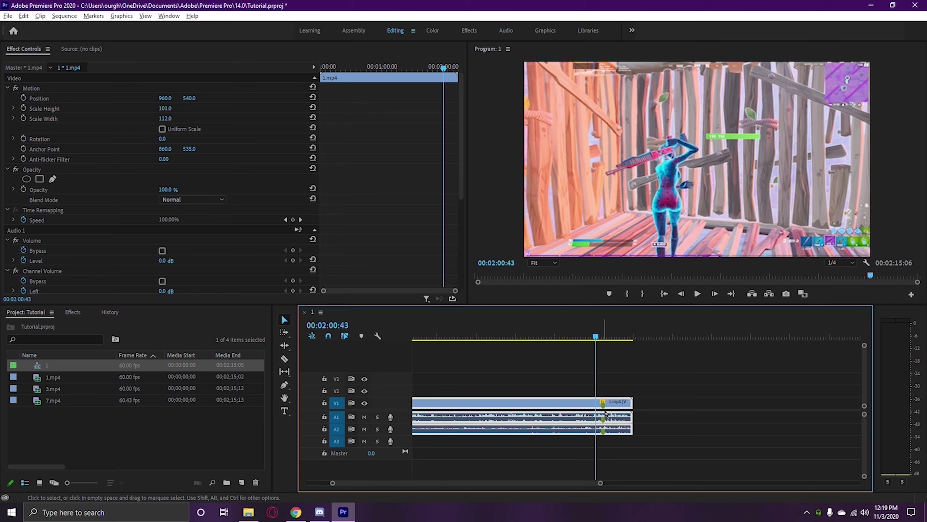
{"action": "scroll", "coordinate": [548, 412], "scroll_direction": "down", "scroll_amount": 2}
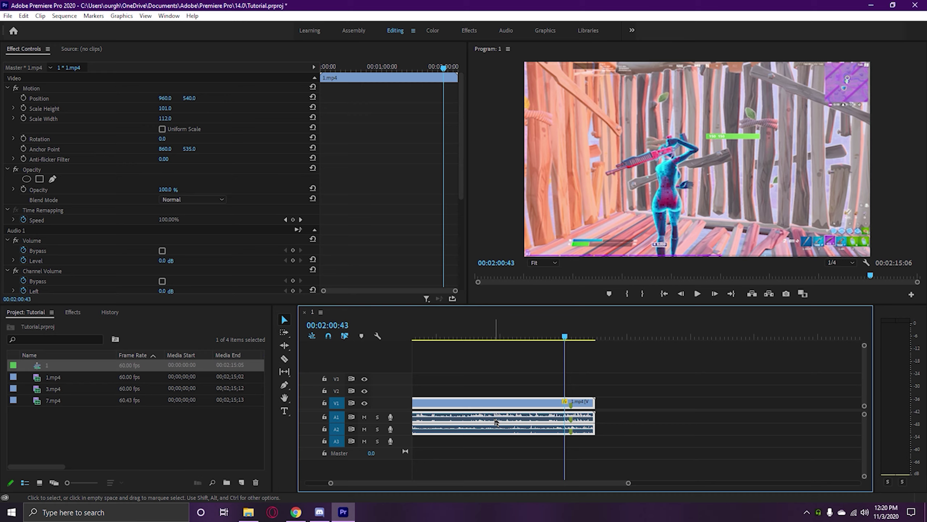
{"action": "right_click", "coordinate": [506, 434]}
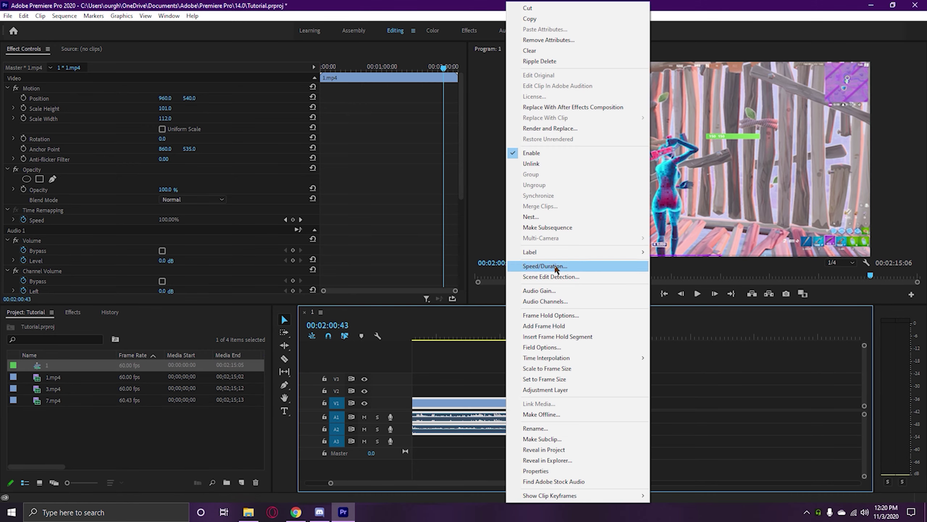
{"action": "left_click", "coordinate": [558, 164]}
{"action": "left_click", "coordinate": [522, 432]}
{"action": "key", "text": "Delete"}
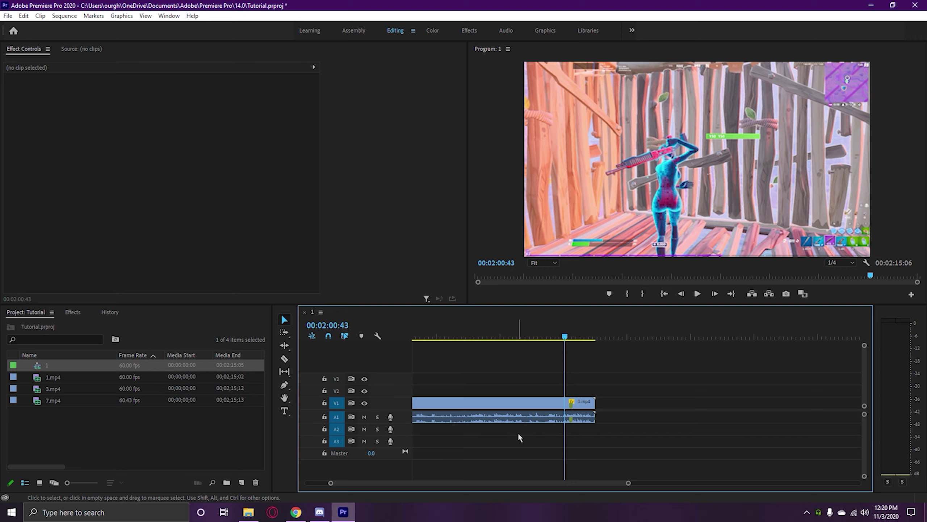
Step: Split the 1.mp4 clip at the playhead position 00:02:00:43 with the Razor tool
{"action": "key", "text": "c"}
{"action": "key", "text": "equal"}
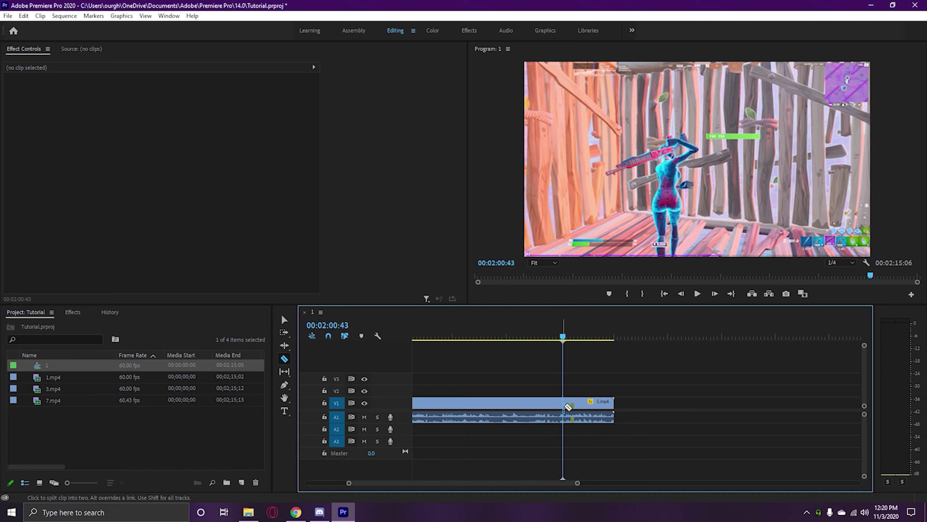
{"action": "left_click", "coordinate": [564, 403]}
{"action": "key", "text": "v"}
{"action": "scroll", "coordinate": [548, 421], "scroll_direction": "down", "scroll_amount": 3}
{"action": "scroll", "coordinate": [549, 421], "scroll_direction": "up", "scroll_amount": 4}
{"action": "key", "text": "c"}
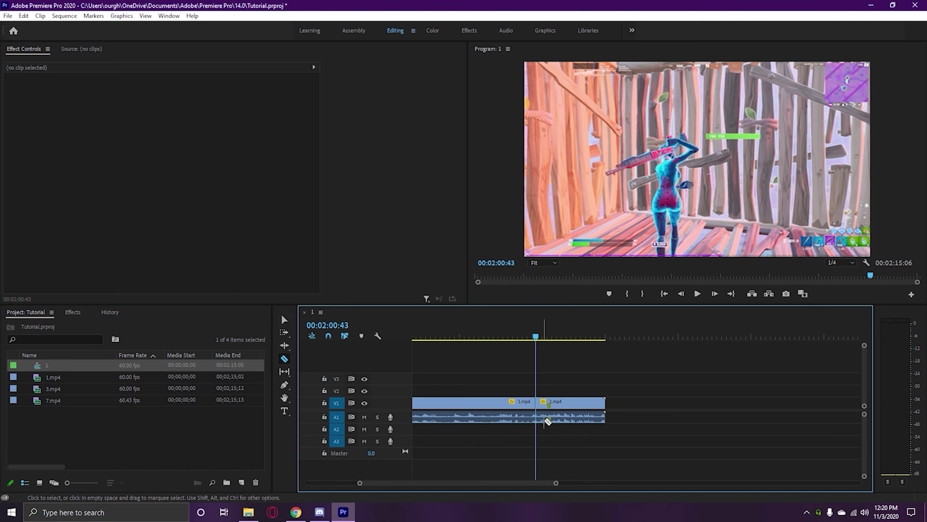
{"action": "key", "text": "v"}
{"action": "scroll", "coordinate": [526, 413], "scroll_direction": "down", "scroll_amount": 3}
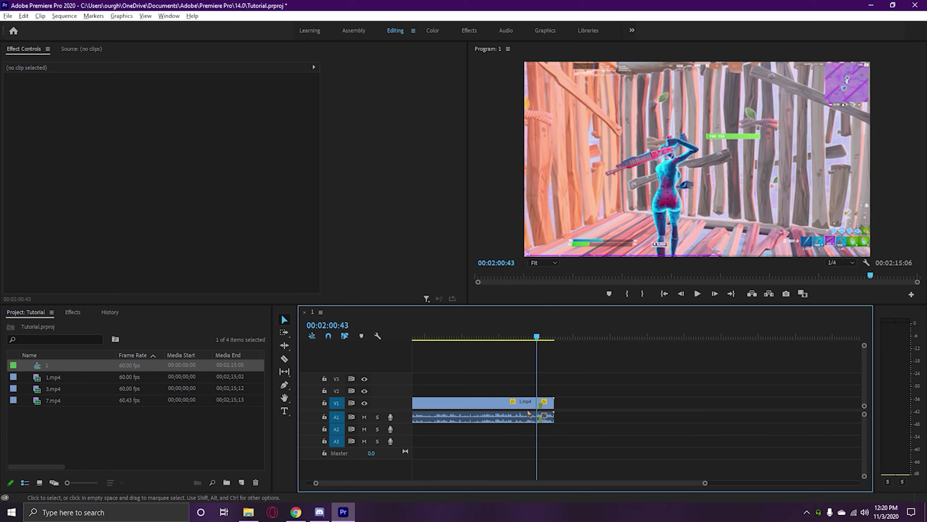
Step: Delete the portion before the cut and move the remaining video and audio to the sequence start
{"action": "left_click", "coordinate": [517, 407]}
{"action": "key", "text": "Delete"}
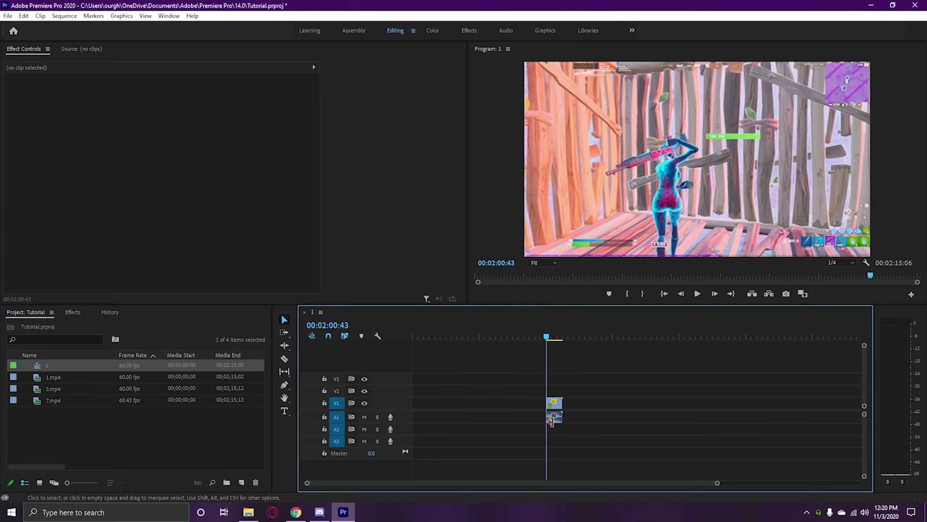
{"action": "left_click_drag", "start_coordinate": [555, 411], "coordinate": [416, 409]}
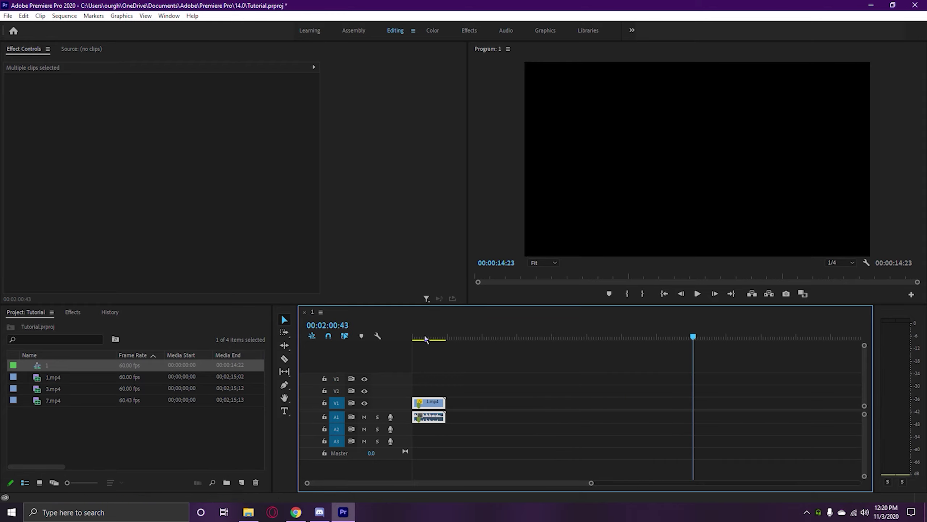
Step: Play the sequence from the beginning and trim the end of the video and audio to 00:00:04:10
{"action": "key", "text": "Home"}
{"action": "key", "text": "space"}
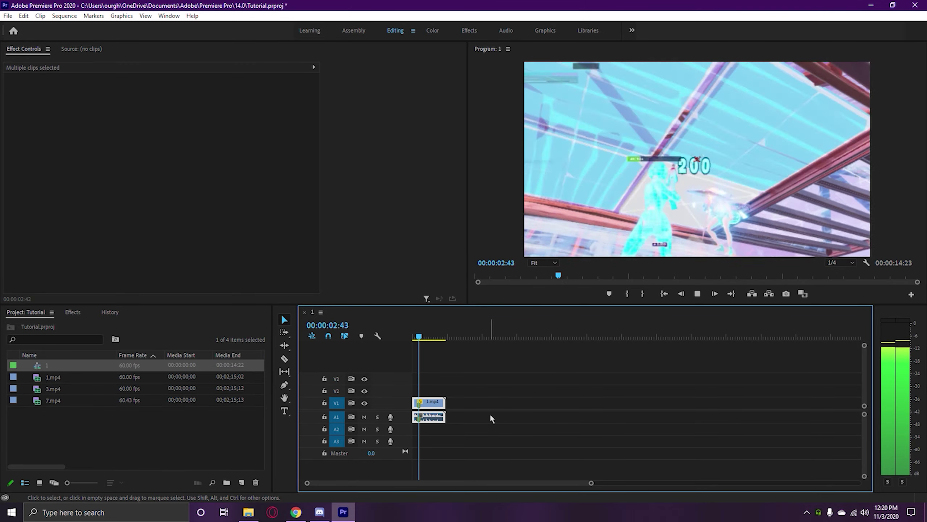
{"action": "key", "text": "space"}
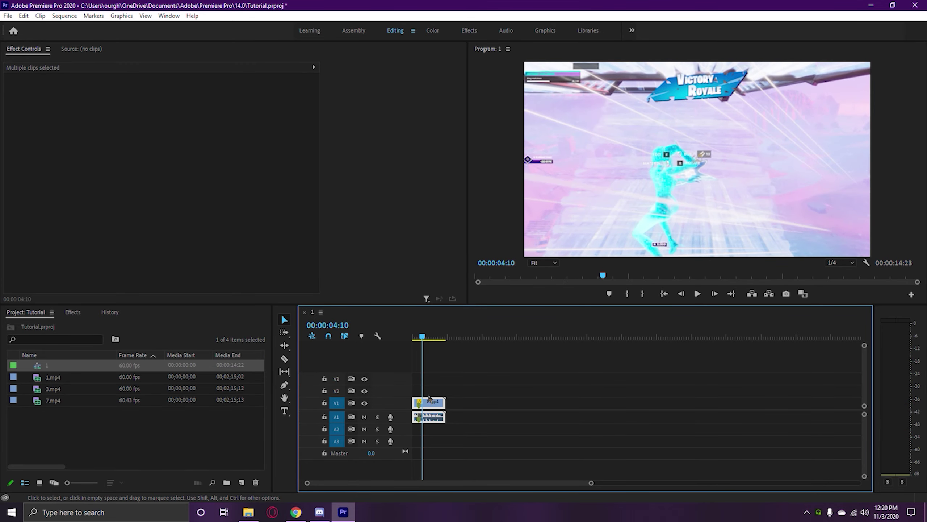
{"action": "key", "text": "equal"}
{"action": "left_click_drag", "start_coordinate": [489, 408], "coordinate": [443, 413]}
{"action": "key", "text": "equal"}
{"action": "key", "text": "equal"}
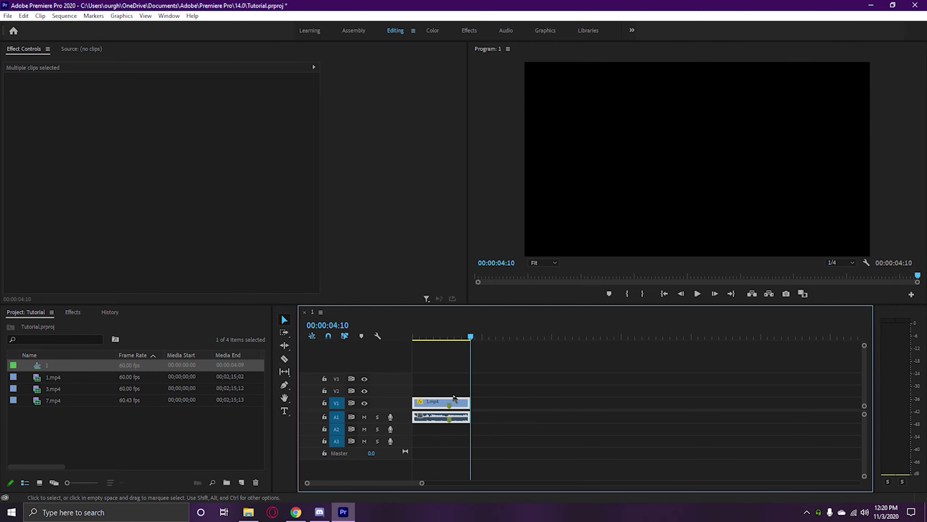
Step: Move the trimmed video and audio later in the sequence so they end at about 00:00:07:23, and deselect them
{"action": "left_click_drag", "start_coordinate": [414, 338], "coordinate": [472, 341]}
{"action": "left_click_drag", "start_coordinate": [435, 403], "coordinate": [479, 403]}
{"action": "scroll", "coordinate": [498, 429], "scroll_direction": "down", "scroll_amount": 3}
{"action": "left_click", "coordinate": [502, 429]}
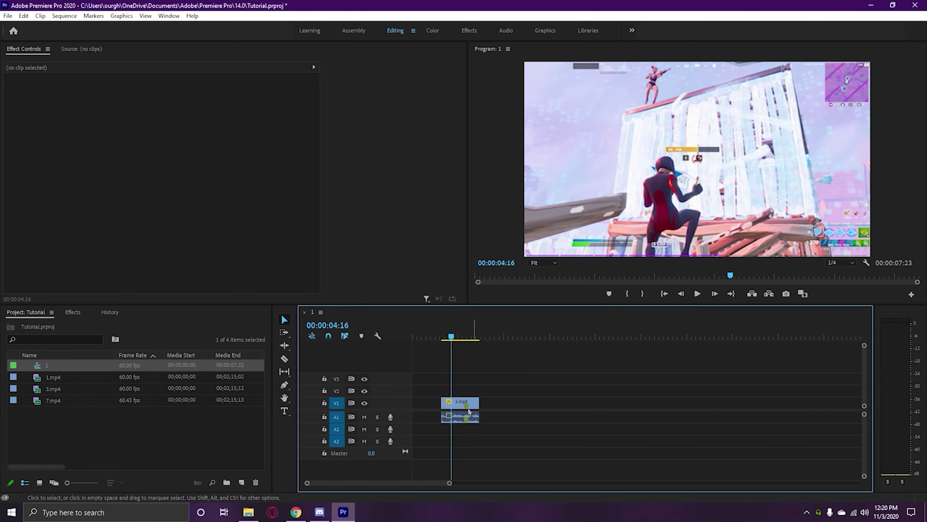
Step: Select the video clip and place the playhead at its first marker, at 00:00:05:47
{"action": "scroll", "coordinate": [466, 410], "scroll_direction": "up", "scroll_amount": 5}
{"action": "left_click", "coordinate": [465, 406]}
{"action": "scroll", "coordinate": [476, 405], "scroll_direction": "up", "scroll_amount": 7}
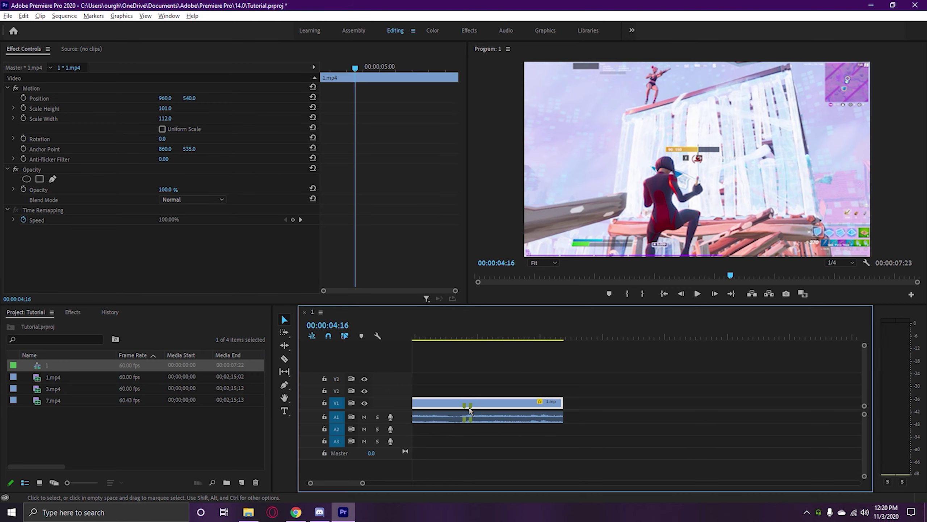
{"action": "left_click_drag", "start_coordinate": [594, 337], "coordinate": [606, 336]}
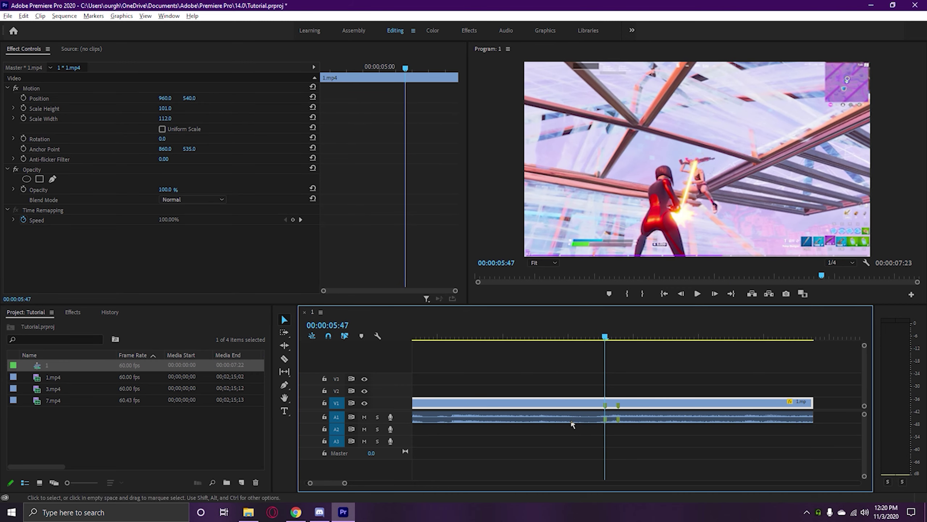
{"action": "scroll", "coordinate": [547, 428], "scroll_direction": "down", "scroll_amount": 1}
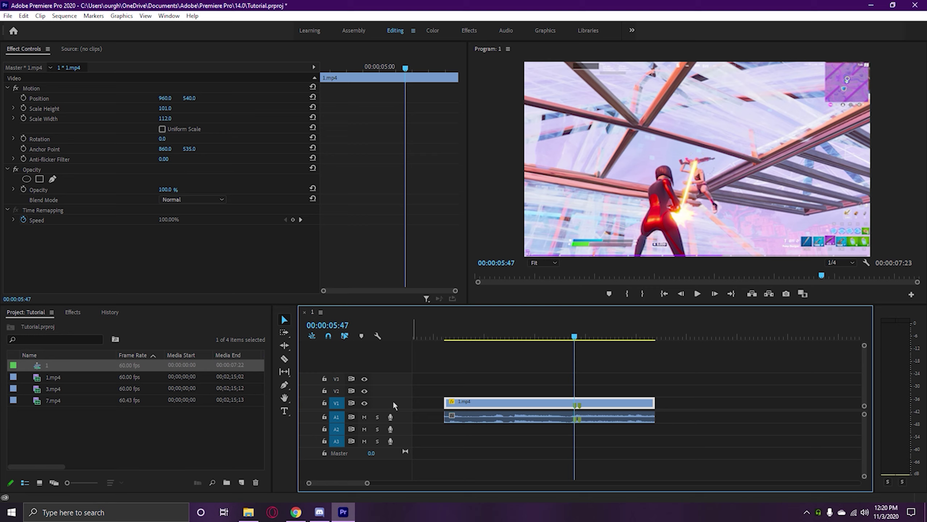
Step: Enlarge the V1 track and show the selected 1.mp4 clip's Time Remapping speed keyframes
{"action": "scroll", "coordinate": [392, 399], "scroll_direction": "up", "scroll_amount": 5, "text": "alt"}
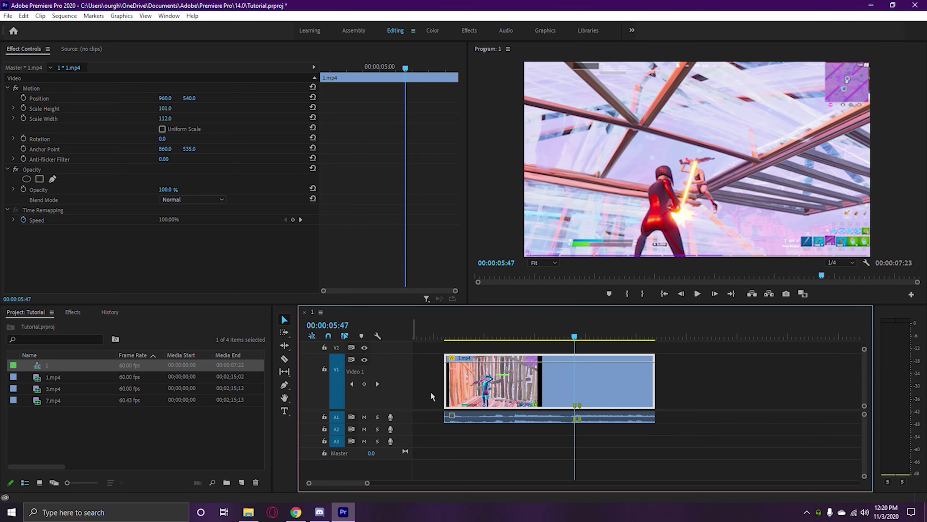
{"action": "right_click", "coordinate": [568, 386]}
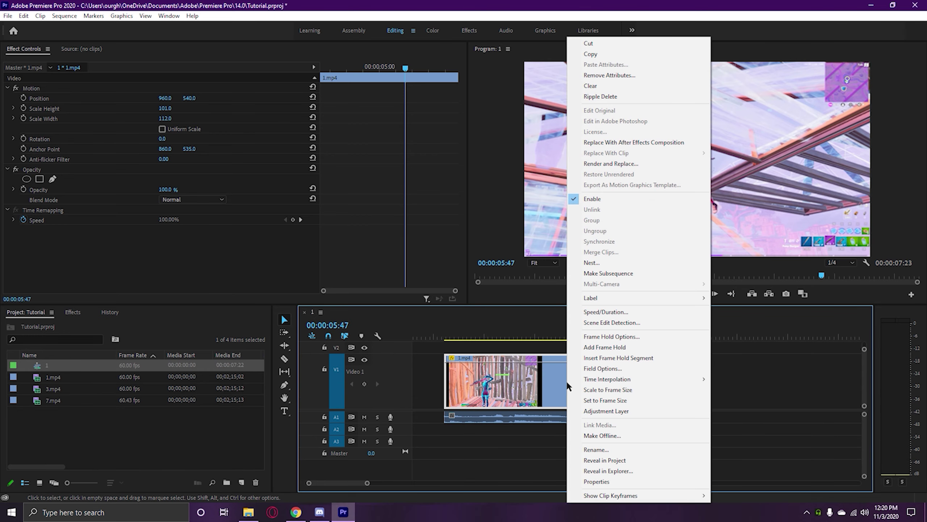
{"action": "mouse_move", "coordinate": [641, 496]}
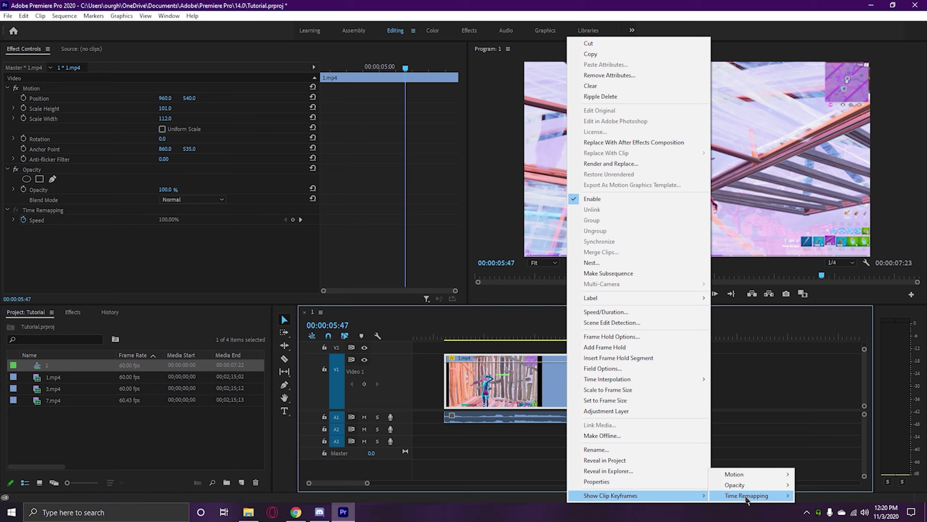
{"action": "left_click", "coordinate": [772, 500]}
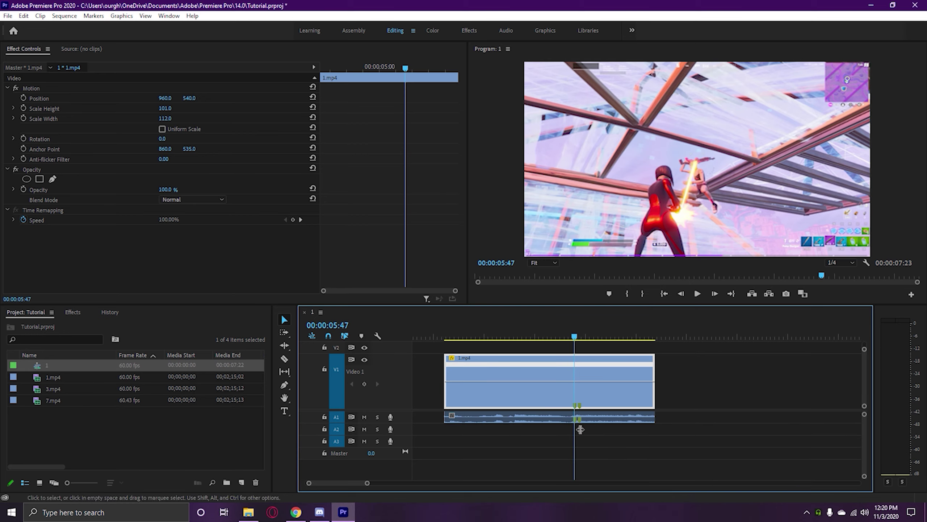
Step: Place the playhead at the clip's second marker, at 00:00:05:53, and deselect the clip
{"action": "scroll", "coordinate": [572, 417], "scroll_direction": "up", "scroll_amount": 7}
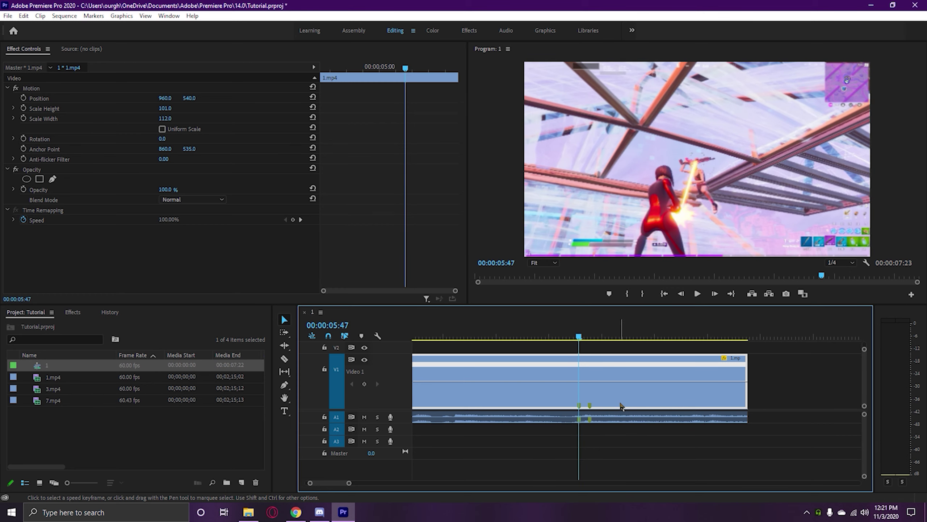
{"action": "left_click", "coordinate": [587, 337]}
{"action": "left_click_drag", "start_coordinate": [588, 337], "coordinate": [590, 337]}
{"action": "left_click", "coordinate": [650, 447]}
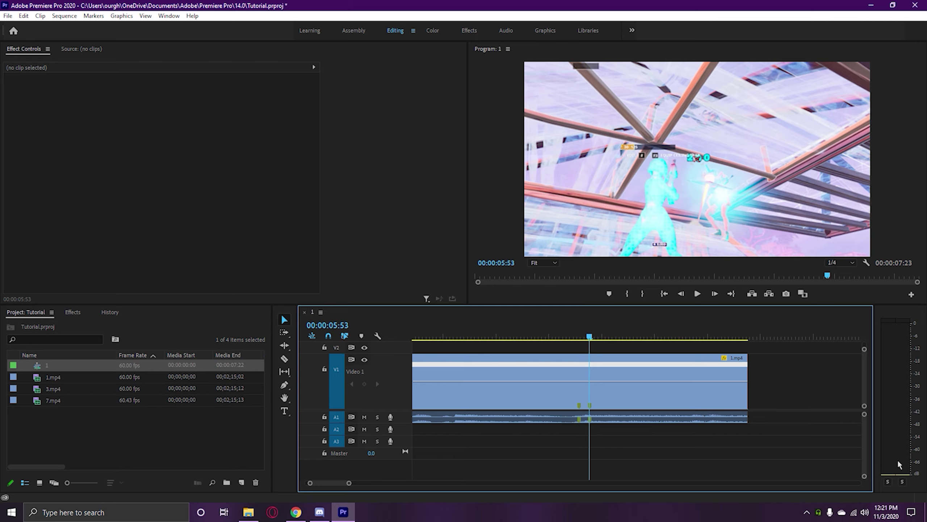
Step: Step the playhead back to 00:00:05:23 and cut the video clip there, leaving the audio whole
{"action": "key", "text": "shift+Left"}
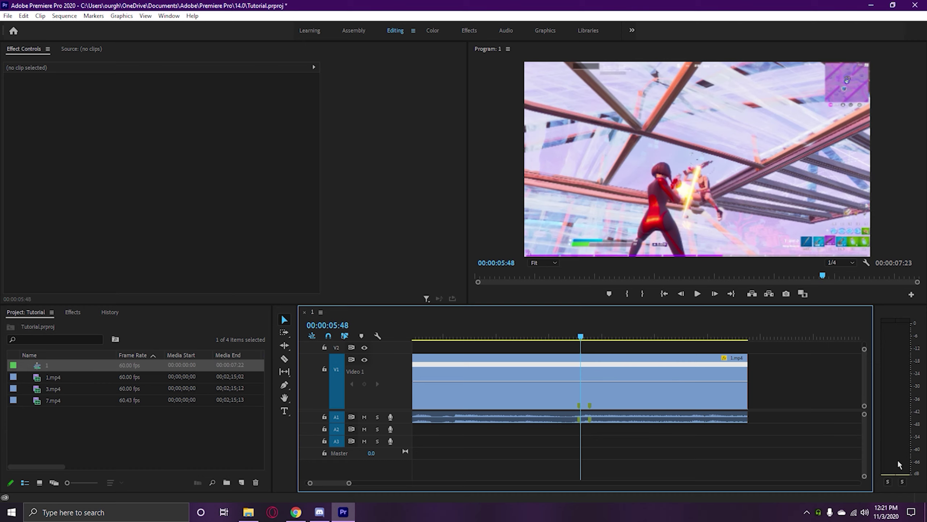
{"action": "key", "text": "shift+Left"}
{"action": "key", "text": "shift+Left"}
{"action": "key", "text": "shift+Left"}
{"action": "key", "text": "shift+Left"}
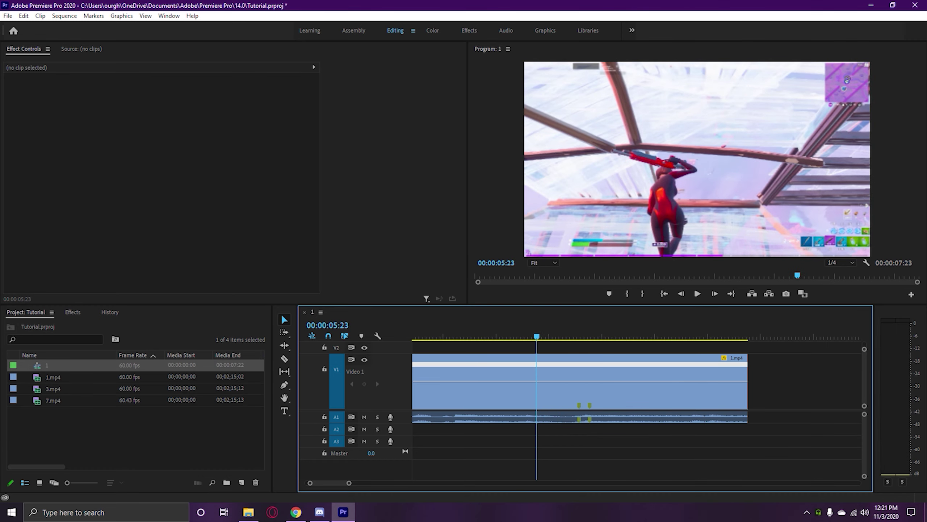
{"action": "key", "text": "c"}
{"action": "left_click", "coordinate": [539, 396]}
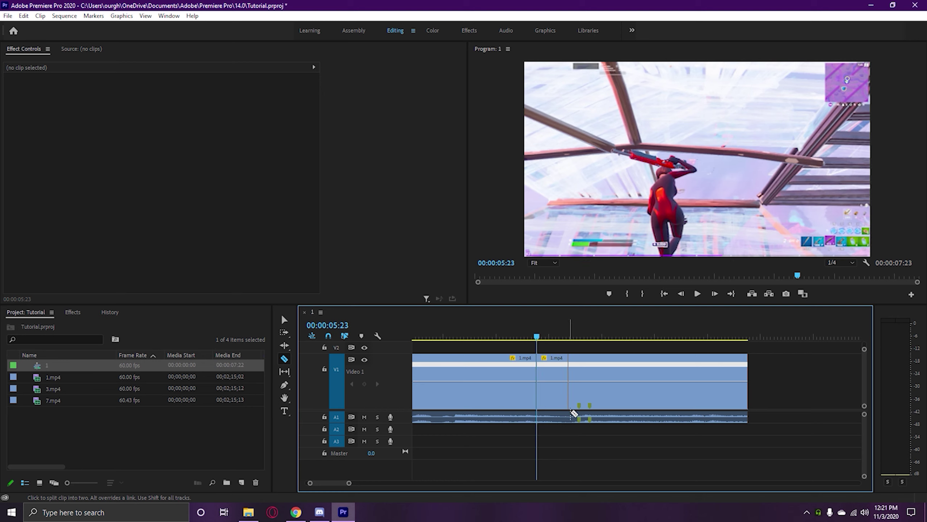
{"action": "key", "text": "v"}
Step: Search the effects library for "twix"
{"action": "scroll", "coordinate": [548, 384], "scroll_direction": "down", "scroll_amount": 4}
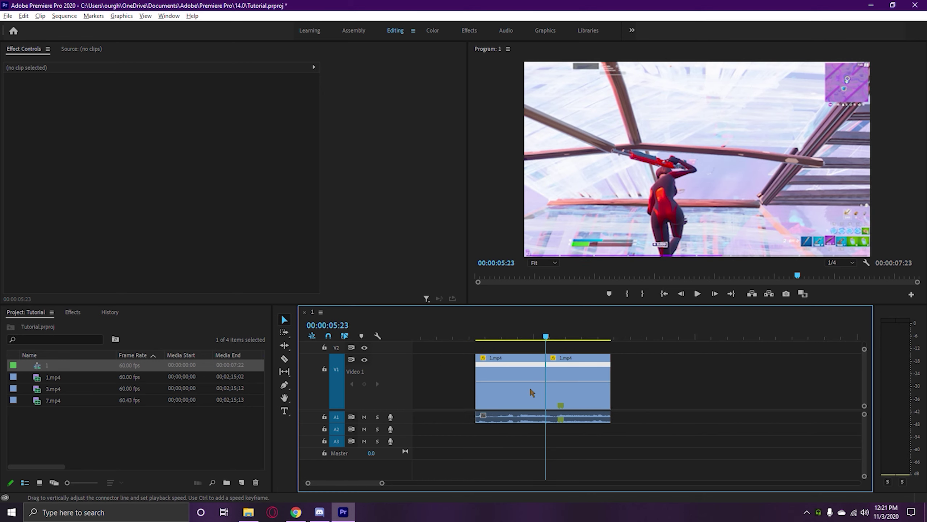
{"action": "scroll", "coordinate": [574, 417], "scroll_direction": "down", "scroll_amount": 2}
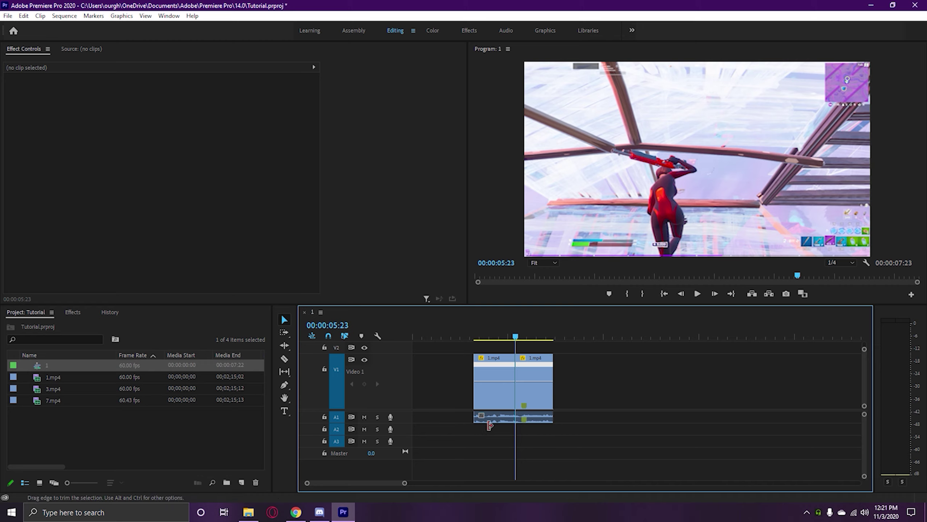
{"action": "scroll", "coordinate": [528, 384], "scroll_direction": "up", "scroll_amount": 3}
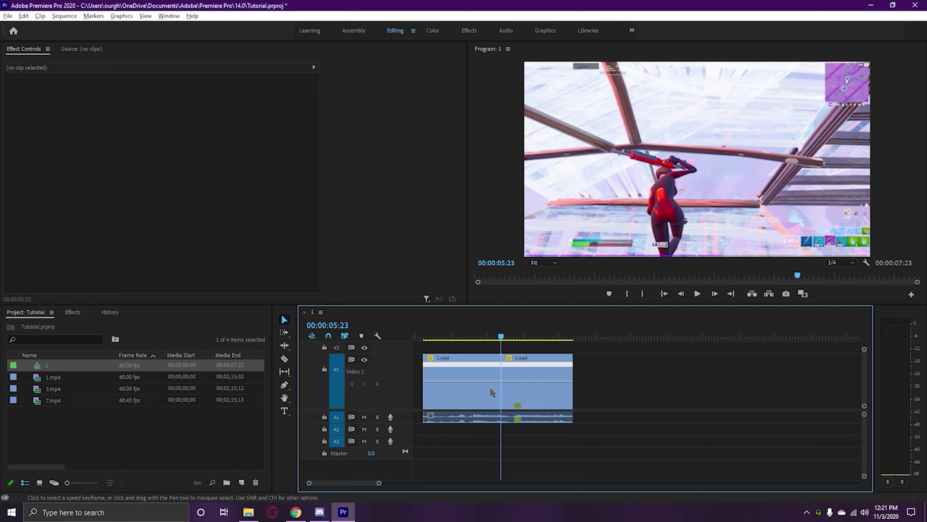
{"action": "left_click", "coordinate": [78, 313]}
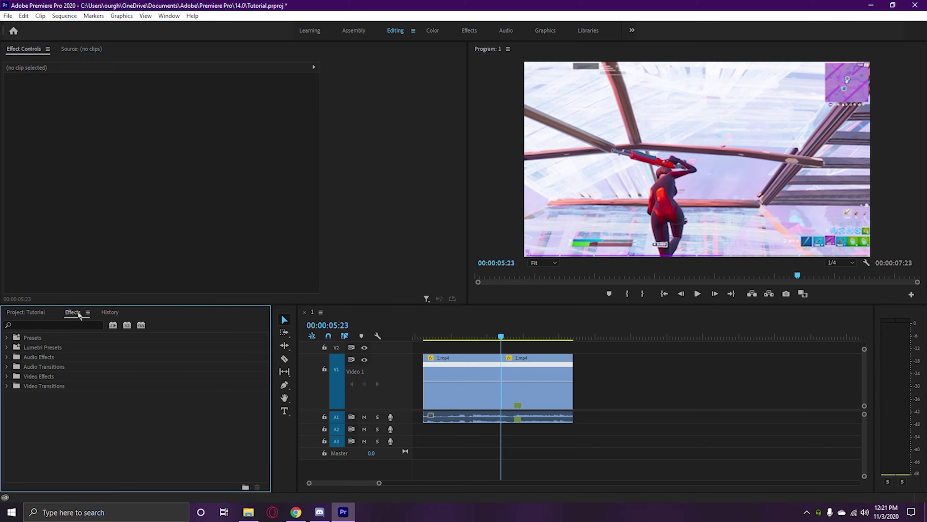
{"action": "double_click", "coordinate": [23, 338]}
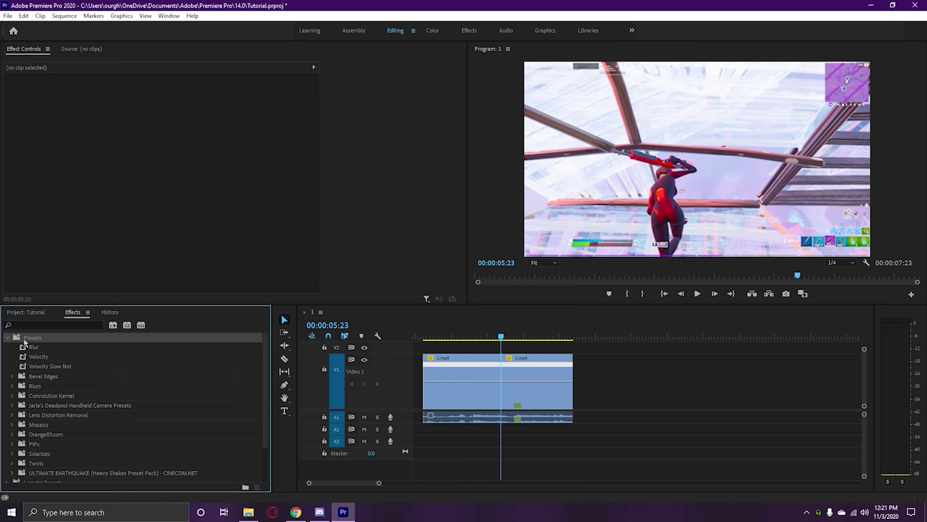
{"action": "left_click", "coordinate": [44, 325]}
{"action": "type", "text": "twix"}
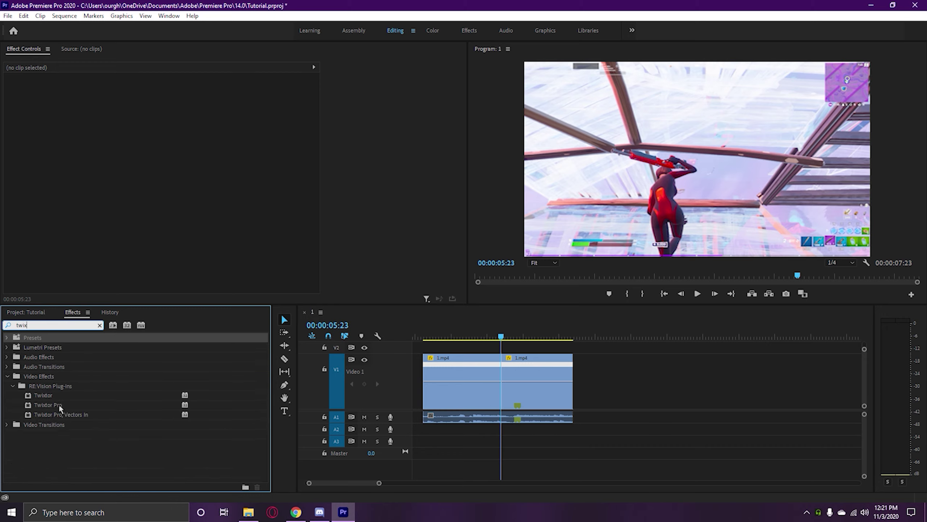
Step: Try the Twixtor Pro effect on the second part of the video clip, and undo it
{"action": "left_click_drag", "start_coordinate": [59, 404], "coordinate": [545, 397]}
{"action": "scroll", "coordinate": [494, 380], "scroll_direction": "up", "scroll_amount": 6}
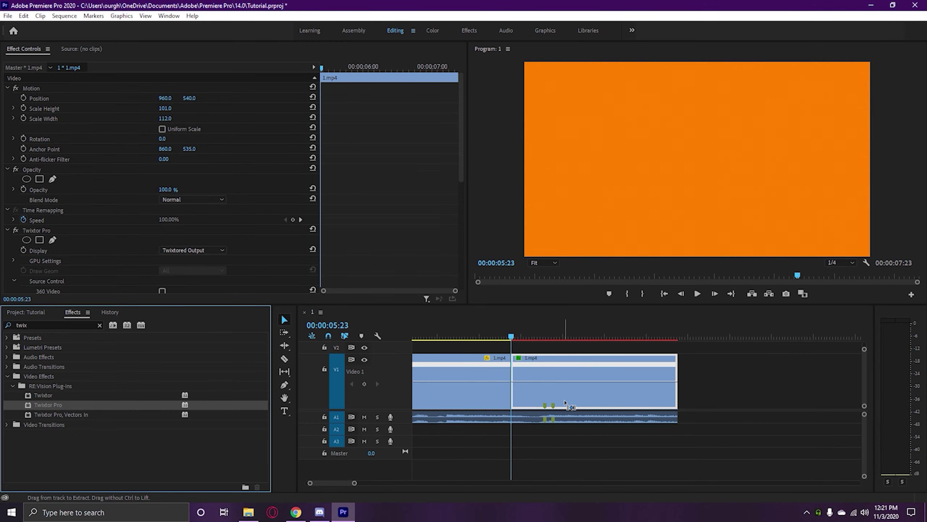
{"action": "key", "text": "ctrl+z"}
Step: Nest the second part of the video clip under the default name and apply Twixtor Pro to the nested clip
{"action": "right_click", "coordinate": [580, 399]}
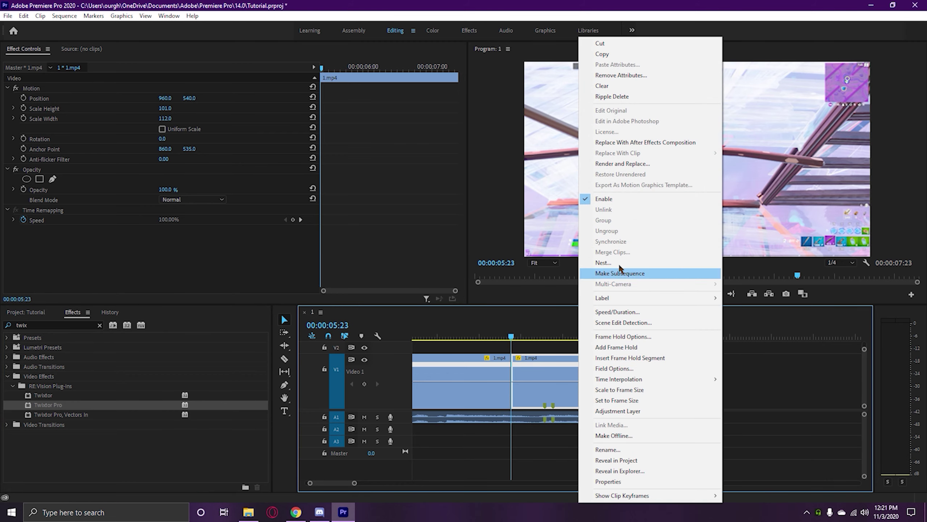
{"action": "left_click", "coordinate": [618, 262]}
{"action": "left_click", "coordinate": [443, 264]}
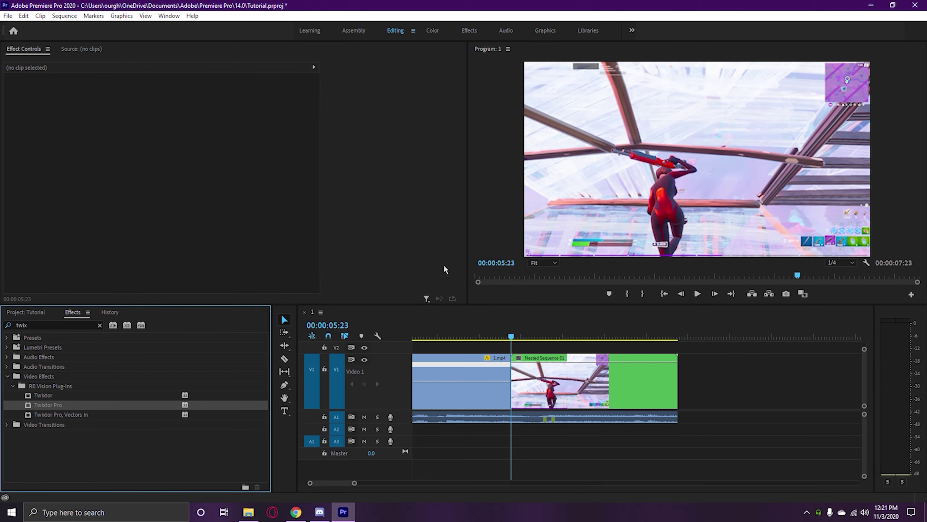
{"action": "left_click_drag", "start_coordinate": [62, 406], "coordinate": [559, 384]}
{"action": "mouse_move", "coordinate": [511, 338]}
{"action": "left_mouse_down"}
{"action": "mouse_move", "coordinate": [531, 340]}
{"action": "mouse_move", "coordinate": [511, 339]}
{"action": "left_mouse_up"}
Step: Turn on keyframing for Twixtor Pro's Speed % at 00:00:05:36, keeping the value at 100
{"action": "scroll", "coordinate": [462, 287], "scroll_direction": "down", "scroll_amount": 4}
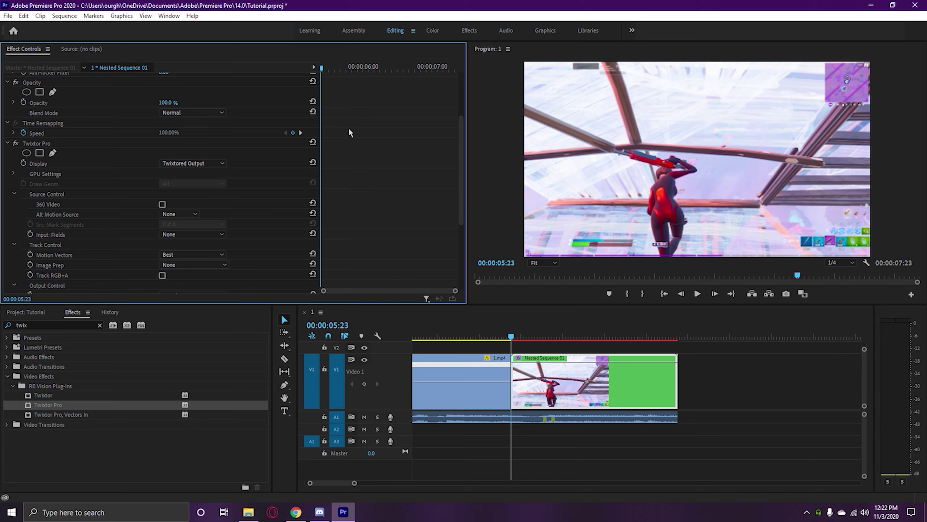
{"action": "scroll", "coordinate": [277, 216], "scroll_direction": "down", "scroll_amount": 4}
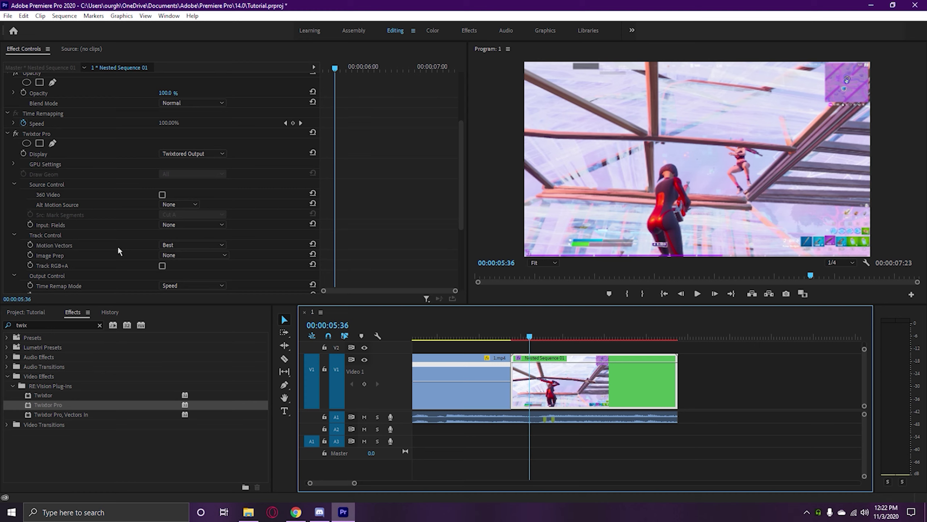
{"action": "scroll", "coordinate": [119, 246], "scroll_direction": "up", "scroll_amount": 3}
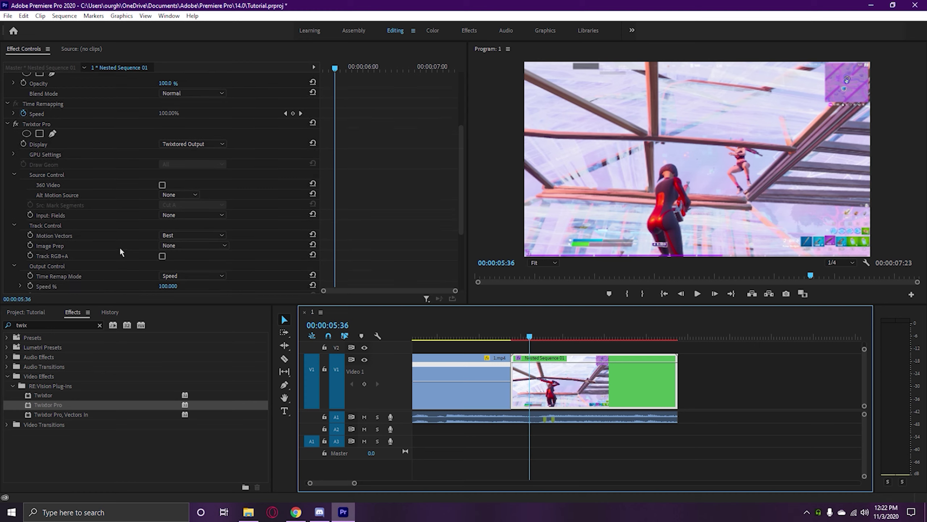
{"action": "scroll", "coordinate": [129, 256], "scroll_direction": "down", "scroll_amount": 1}
{"action": "left_click", "coordinate": [30, 258]}
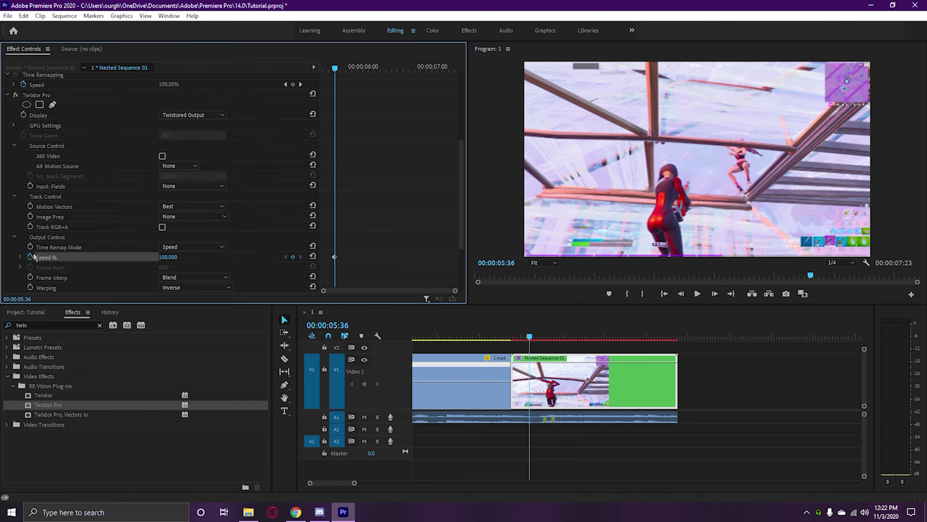
Step: Keyframe Twixtor Pro's Speed % at 250 at 00:00:05:54 and at 50 at 00:00:05:57
{"action": "left_click_drag", "start_coordinate": [337, 72], "coordinate": [357, 73]}
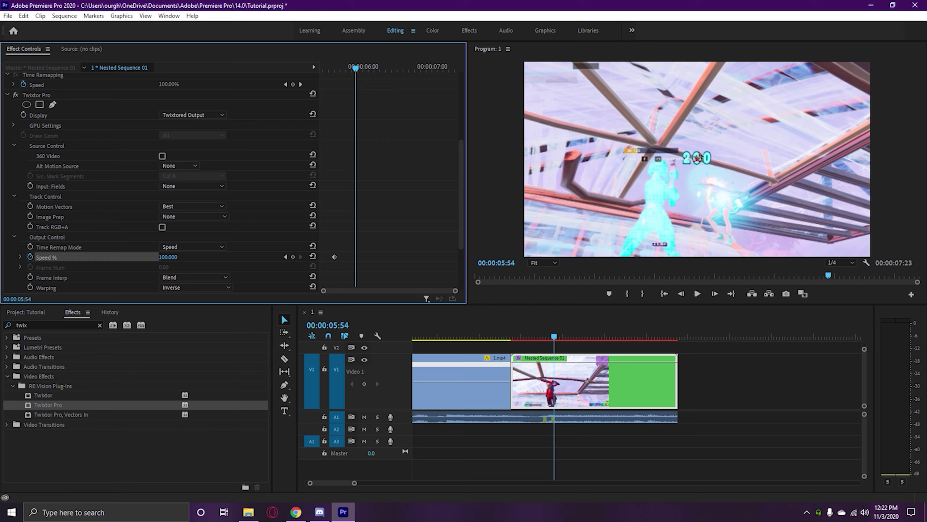
{"action": "left_click", "coordinate": [169, 257]}
{"action": "type", "text": "250"}
{"action": "key", "text": "Return"}
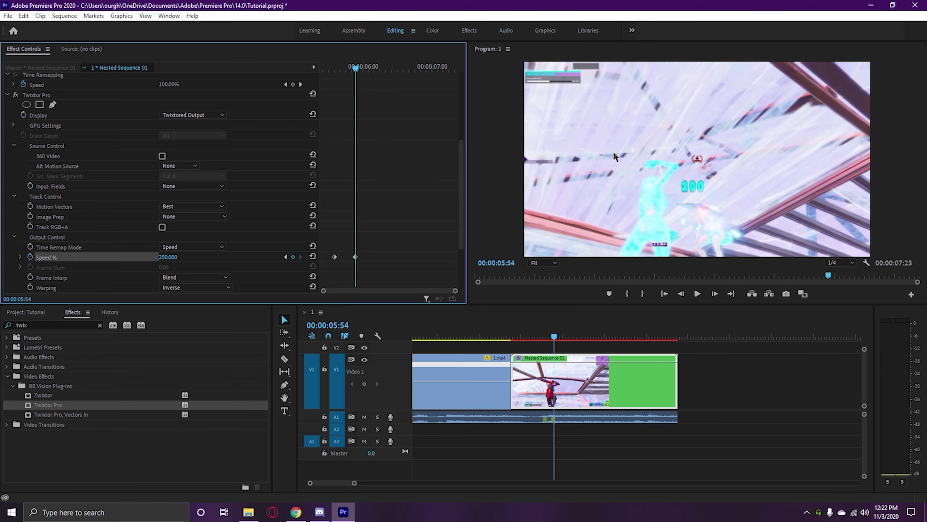
{"action": "left_click_drag", "start_coordinate": [359, 70], "coordinate": [360, 68]}
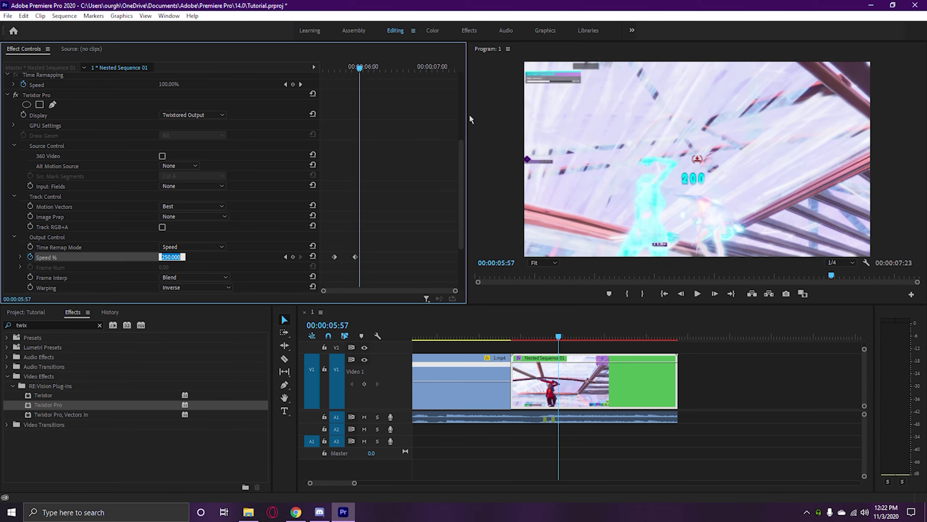
Step: Play the sequence twice from before the nested clip to review the speed change
{"action": "left_click", "coordinate": [456, 340]}
{"action": "key", "text": "space"}
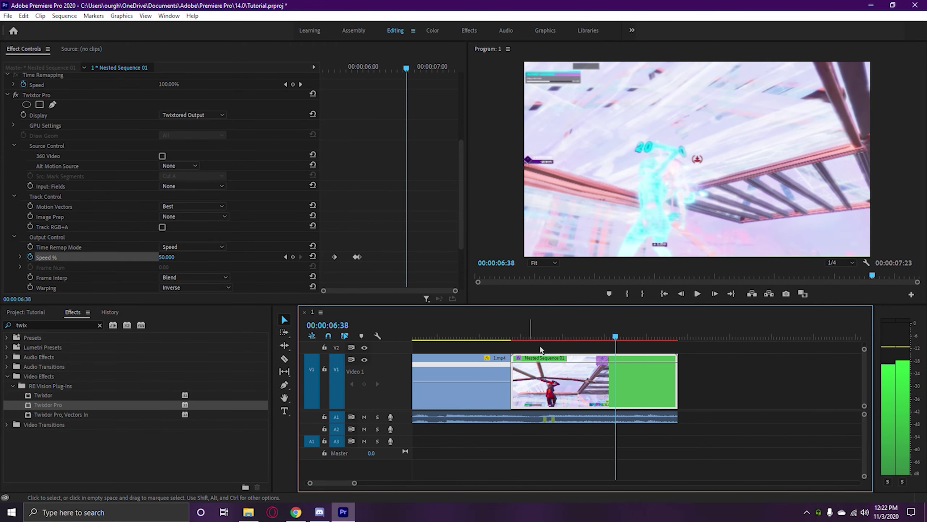
{"action": "mouse_move", "coordinate": [503, 336]}
{"action": "left_mouse_down"}
{"action": "mouse_move", "coordinate": [550, 333]}
{"action": "mouse_move", "coordinate": [506, 335]}
{"action": "left_mouse_up"}
{"action": "key", "text": "space"}
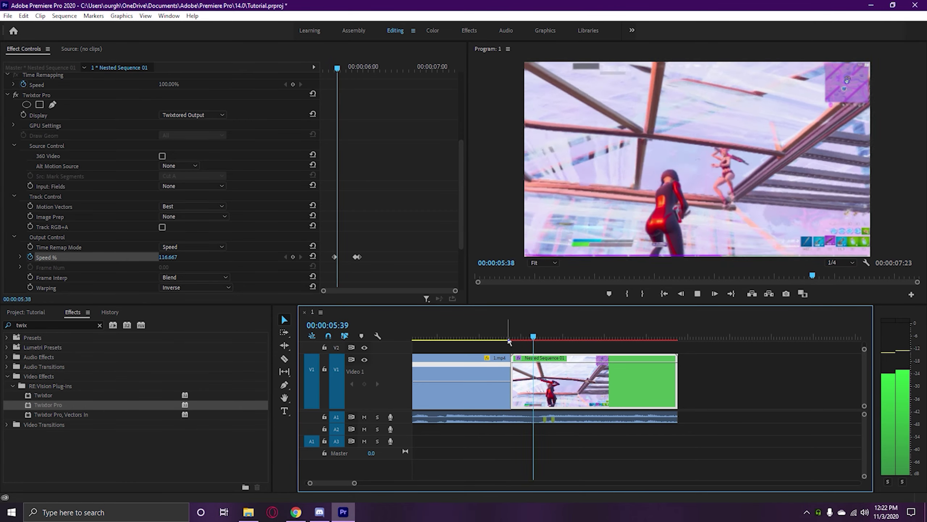
{"action": "key", "text": "space"}
Step: Move the audio clip about 6 frames earlier and play across the cut to check its sync with the nested clip
{"action": "scroll", "coordinate": [566, 407], "scroll_direction": "down", "scroll_amount": 2}
{"action": "scroll", "coordinate": [566, 409], "scroll_direction": "down", "scroll_amount": 2}
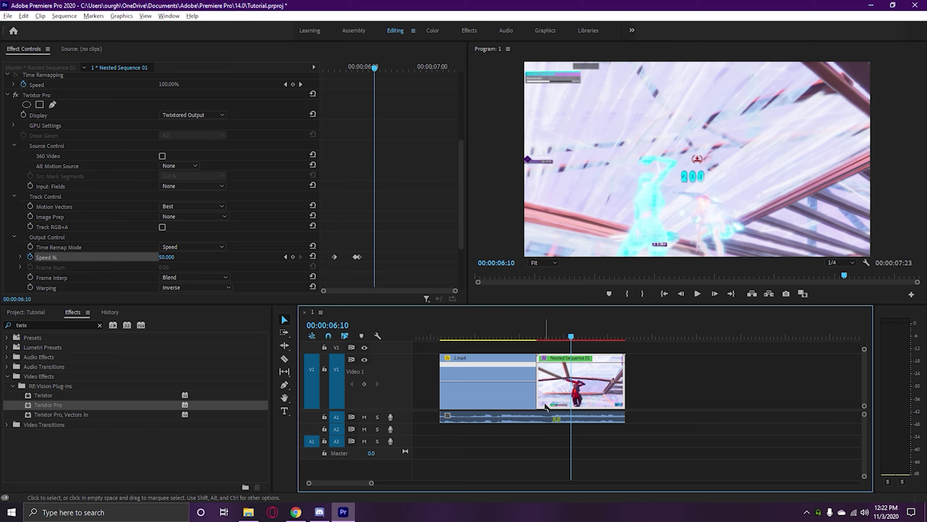
{"action": "scroll", "coordinate": [546, 406], "scroll_direction": "up", "scroll_amount": 3}
{"action": "left_click_drag", "start_coordinate": [629, 442], "coordinate": [535, 418]}
{"action": "scroll", "coordinate": [560, 419], "scroll_direction": "up", "scroll_amount": 2}
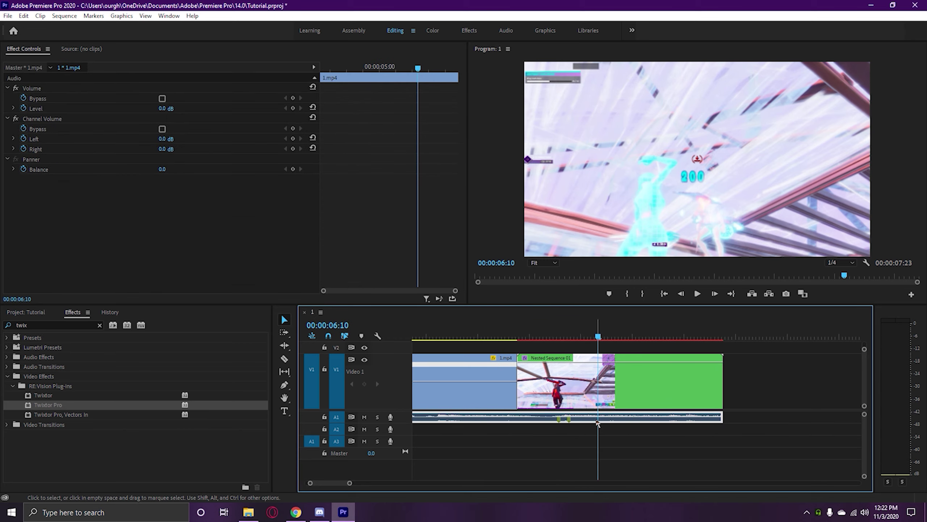
{"action": "left_click_drag", "start_coordinate": [598, 420], "coordinate": [587, 421]}
{"action": "left_click", "coordinate": [511, 336]}
{"action": "key", "text": "space"}
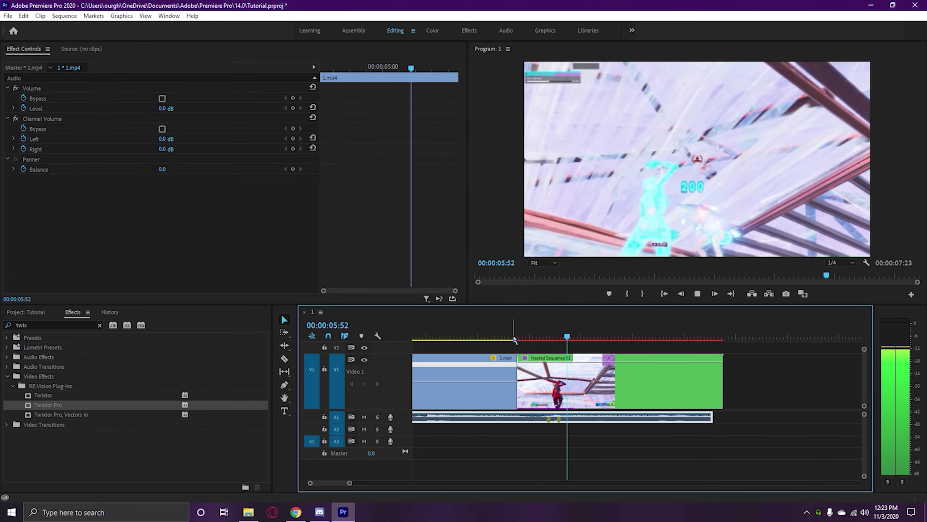
{"action": "key", "text": "space"}
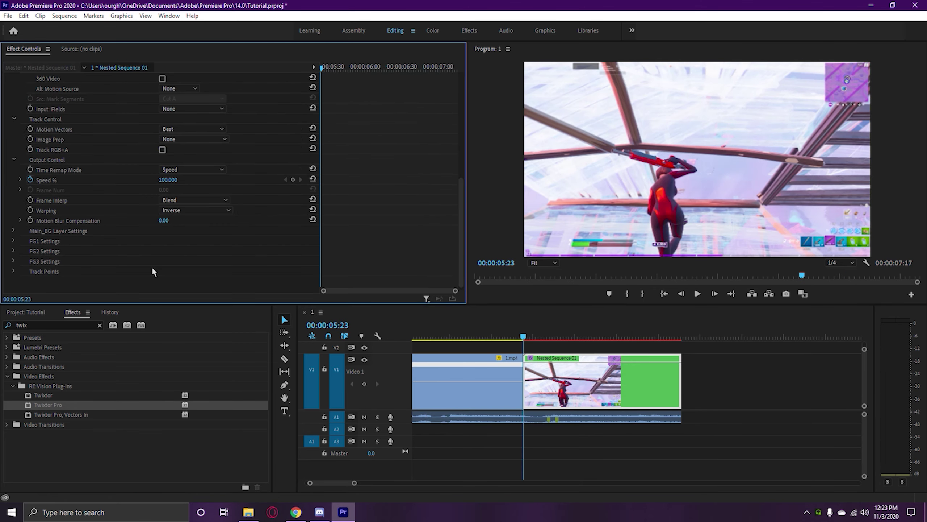
Step: Keyframe Twixtor Pro's Speed % at 100 at the nested clip's start, and open its value for editing at 00:00:05:28
{"action": "left_click", "coordinate": [292, 179]}
{"action": "left_click_drag", "start_coordinate": [325, 70], "coordinate": [317, 69]}
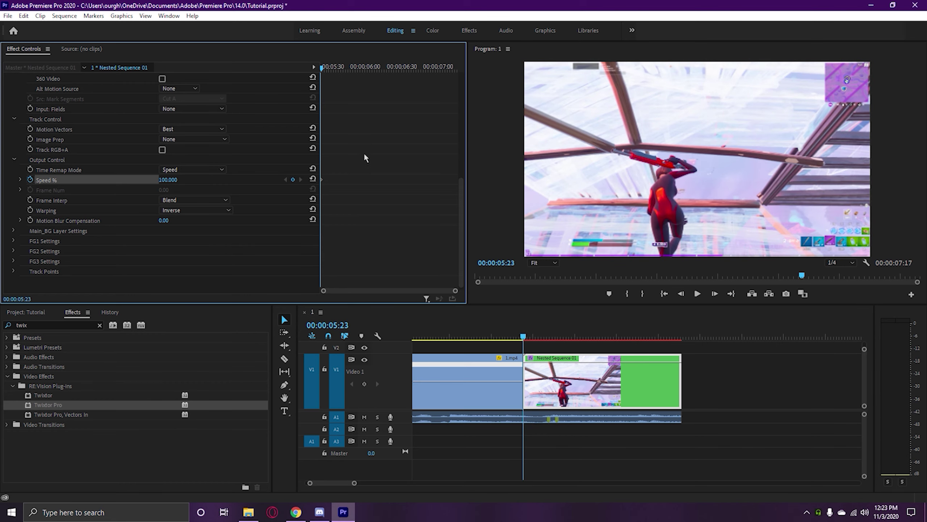
{"action": "key", "text": "Right"}
{"action": "key", "text": "Right"}
{"action": "key", "text": "Right"}
{"action": "key", "text": "Right"}
{"action": "key", "text": "Right"}
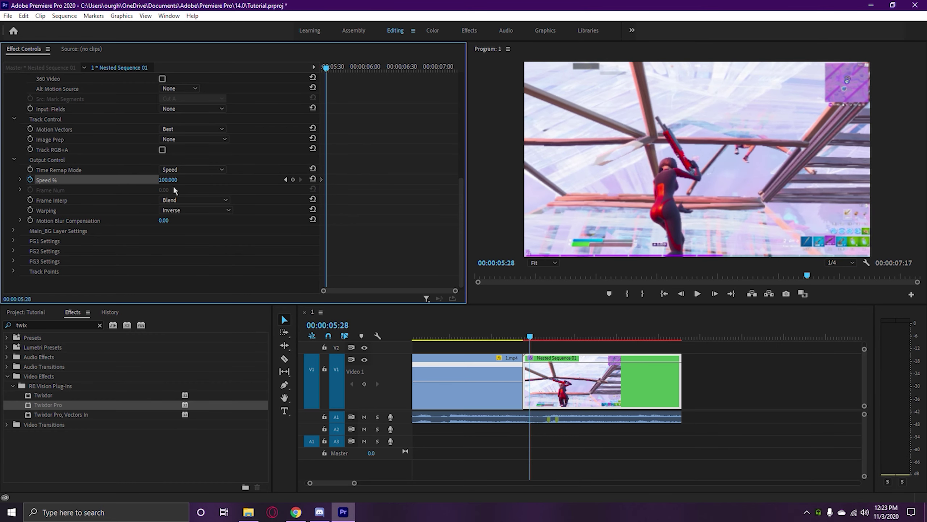
{"action": "left_click", "coordinate": [170, 179]}
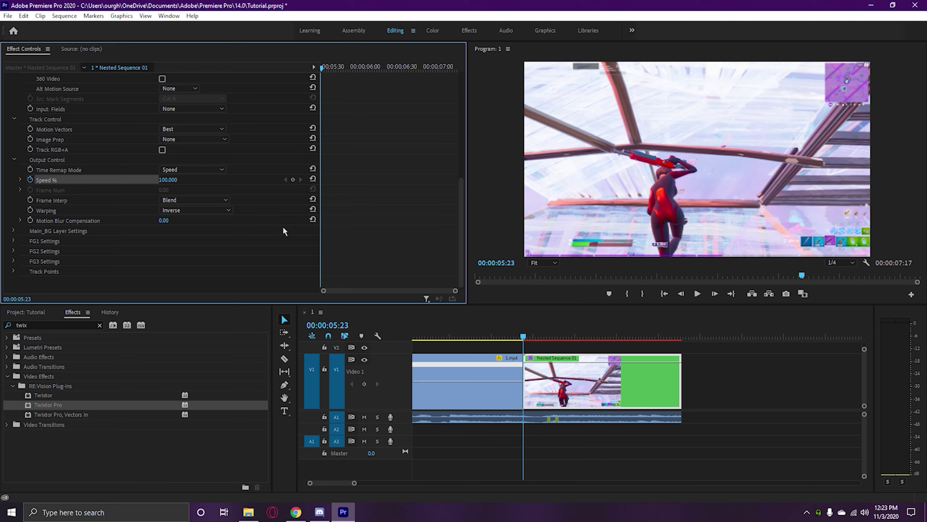
Step: Keyframe Twixtor Pro's Speed % at 100 at the nested clip's start and at 40 at 00:00:05:28
{"action": "left_click", "coordinate": [293, 181]}
{"action": "key", "text": "shift+Right"}
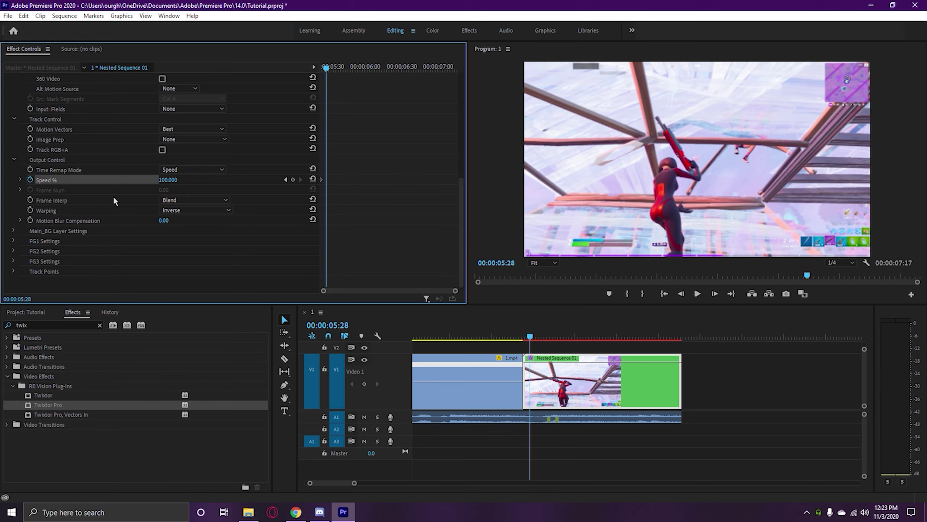
{"action": "left_click", "coordinate": [169, 179]}
{"action": "type", "text": "40"}
{"action": "key", "text": "Return"}
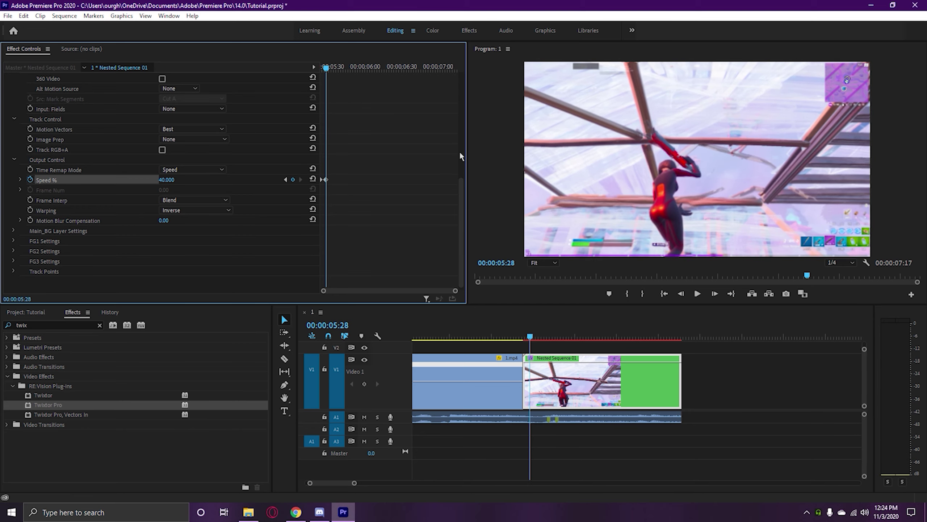
Step: Add a Speed % keyframe at 00:00:05:58 and set Speed % to 250 at 00:00:06:36
{"action": "key", "text": "space"}
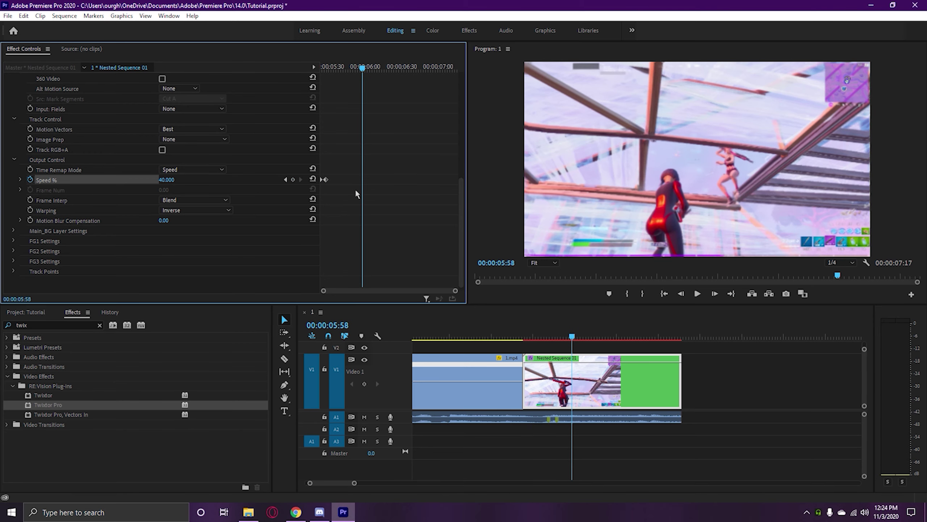
{"action": "left_click", "coordinate": [293, 179]}
{"action": "left_click_drag", "start_coordinate": [363, 70], "coordinate": [409, 75]}
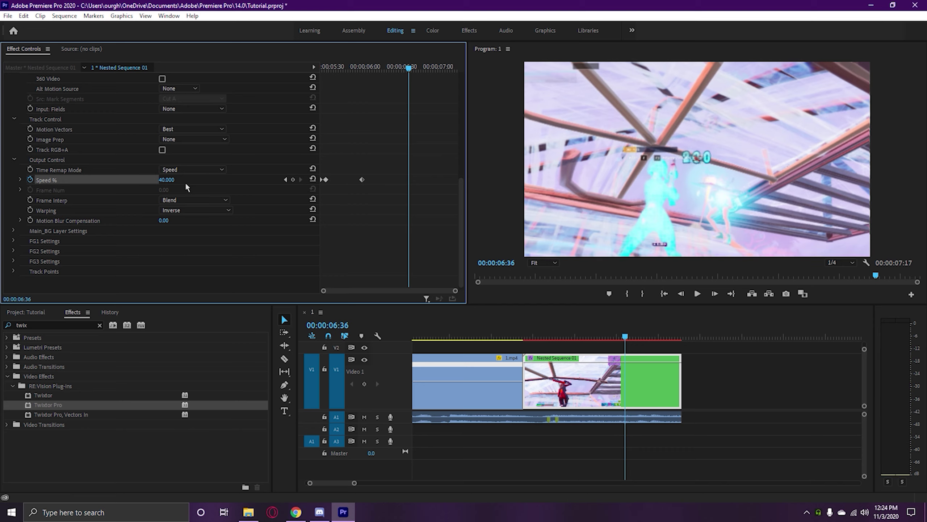
{"action": "left_click", "coordinate": [173, 179]}
{"action": "type", "text": "250"}
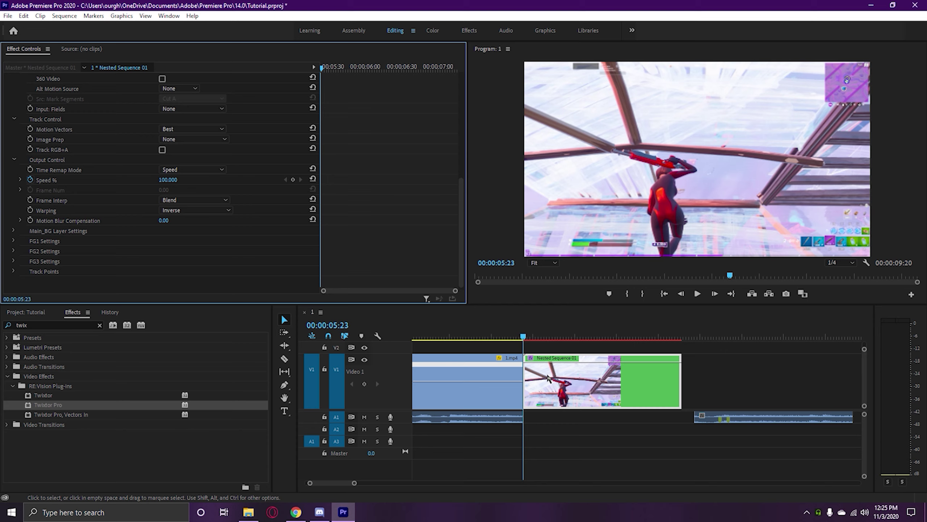
Step: Keyframe Twixtor Pro's Speed % at 100 at the nested clip's start and at 50 at 00:00:05:33
{"action": "left_click", "coordinate": [327, 69]}
{"action": "left_click_drag", "start_coordinate": [327, 69], "coordinate": [301, 70]}
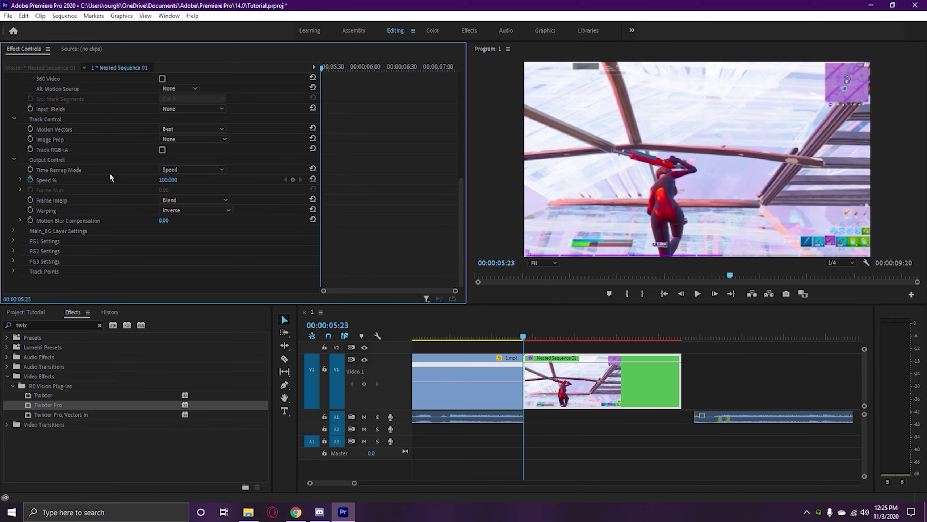
{"action": "left_click", "coordinate": [293, 180]}
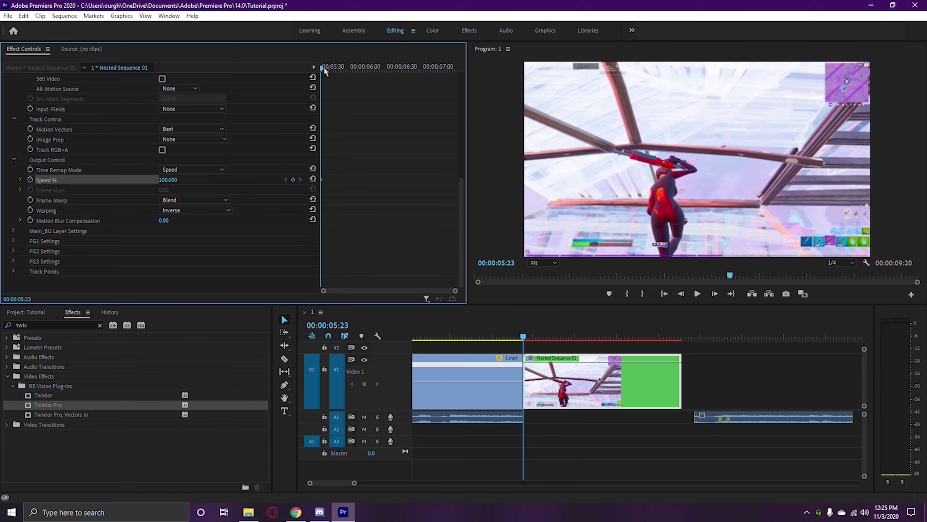
{"action": "key", "text": "shift+Right"}
{"action": "key", "text": "shift+Right"}
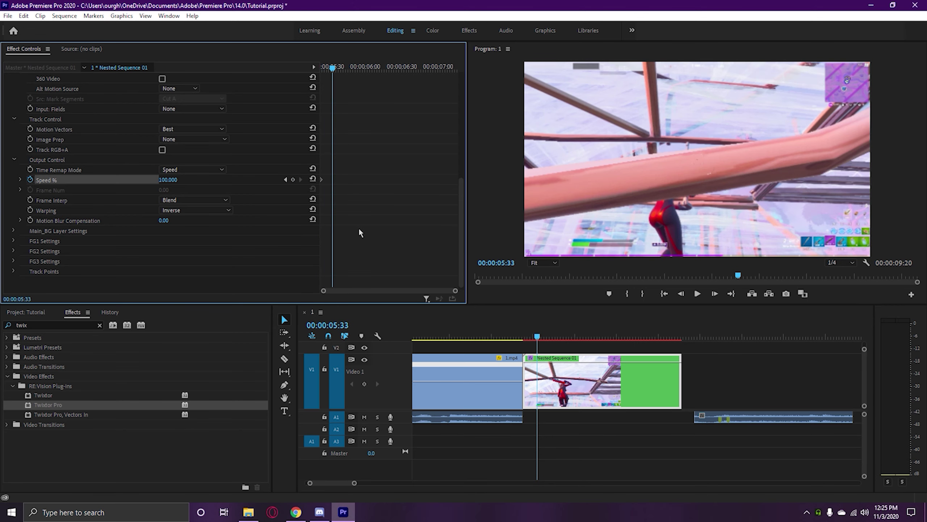
{"action": "left_click", "coordinate": [169, 179]}
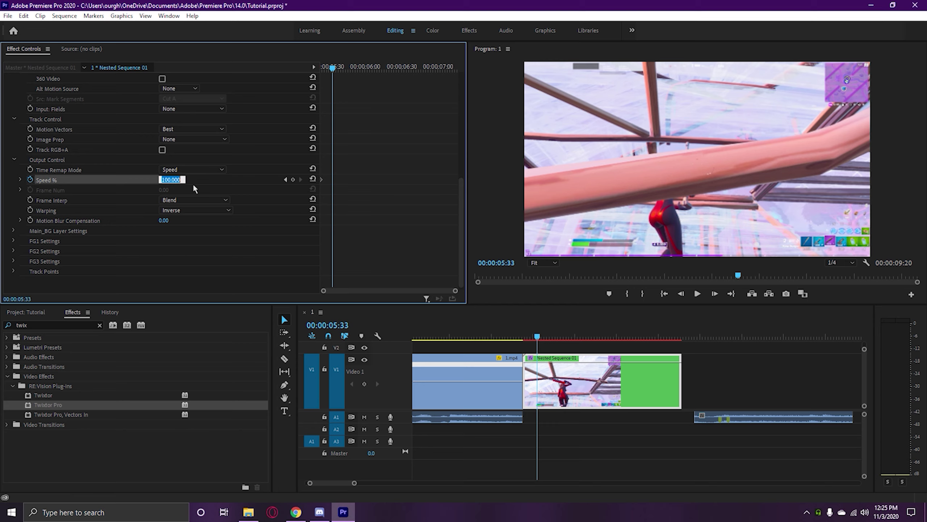
{"action": "type", "text": "50"}
{"action": "key", "text": "Return"}
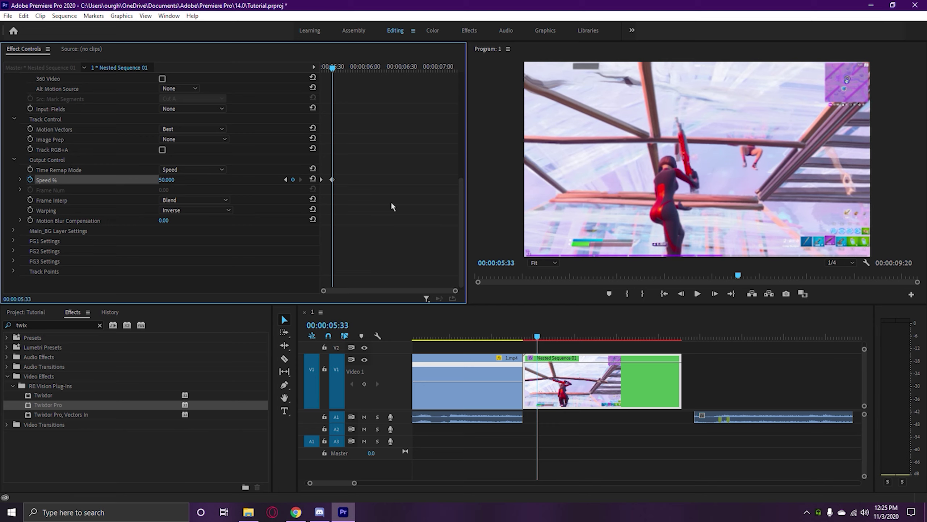
Step: Step forward to just after the hit and keyframe Speed % at 250 at 00:00:06:23
{"action": "key", "text": "Right"}
{"action": "key", "text": "Right"}
{"action": "key", "text": "Right"}
{"action": "key", "text": "Right"}
{"action": "key", "text": "Right"}
{"action": "key", "text": "Right"}
{"action": "key", "text": "Right"}
{"action": "key", "text": "Right"}
{"action": "key", "text": "Right"}
{"action": "key", "text": "Right"}
{"action": "key", "text": "Right"}
{"action": "key", "text": "Right"}
{"action": "key", "text": "Right"}
{"action": "key", "text": "Right"}
{"action": "key", "text": "Right"}
{"action": "key", "text": "Right"}
{"action": "key", "text": "Right"}
{"action": "key", "text": "Right"}
{"action": "key", "text": "Right"}
{"action": "key", "text": "Right"}
{"action": "key", "text": "Right"}
{"action": "key", "text": "Right"}
{"action": "key", "text": "Right"}
{"action": "key", "text": "Right"}
{"action": "key", "text": "Right"}
{"action": "key", "text": "Right"}
{"action": "key", "text": "Right"}
{"action": "key", "text": "Right"}
{"action": "key", "text": "Right"}
{"action": "key", "text": "Right"}
{"action": "key", "text": "Right"}
{"action": "key", "text": "Right"}
{"action": "key", "text": "Right"}
{"action": "key", "text": "Right"}
{"action": "key", "text": "Right"}
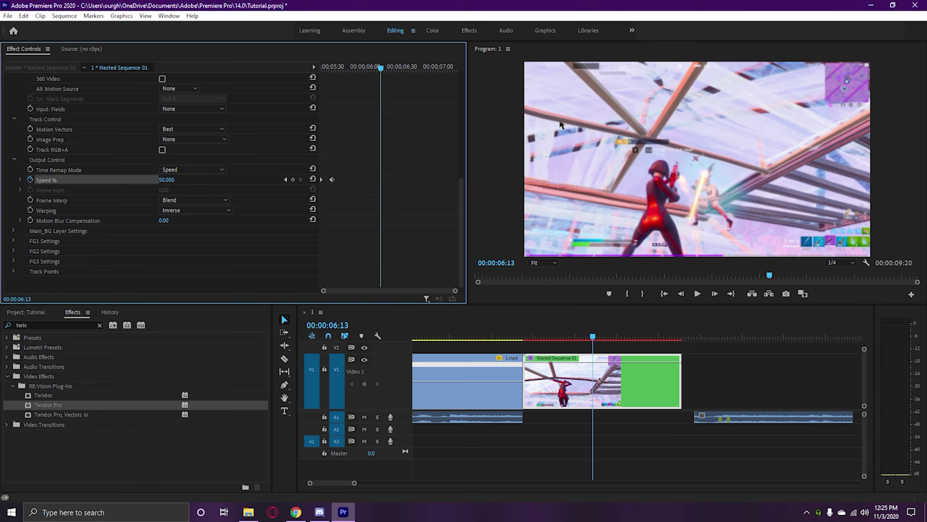
{"action": "key", "text": "Right"}
{"action": "key", "text": "Right"}
{"action": "key", "text": "Right"}
{"action": "key", "text": "Right"}
{"action": "key", "text": "Right"}
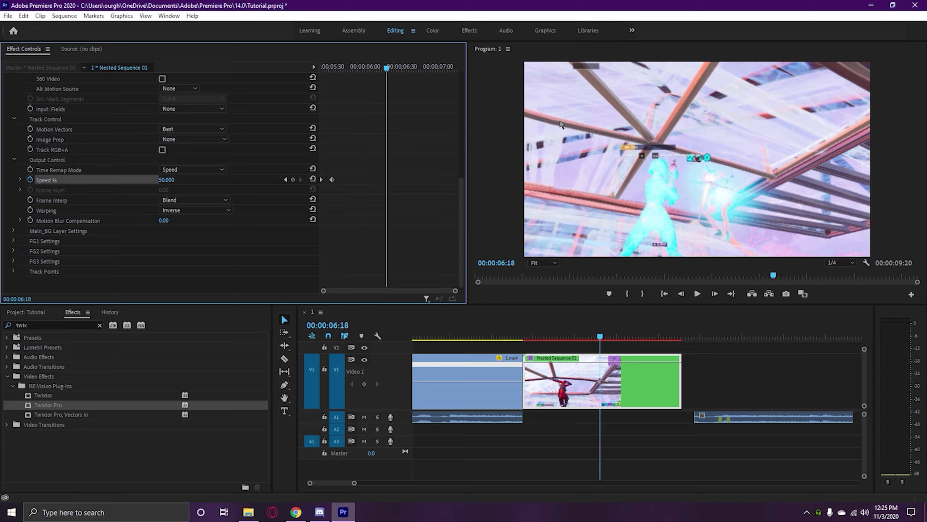
{"action": "key", "text": "shift+Right"}
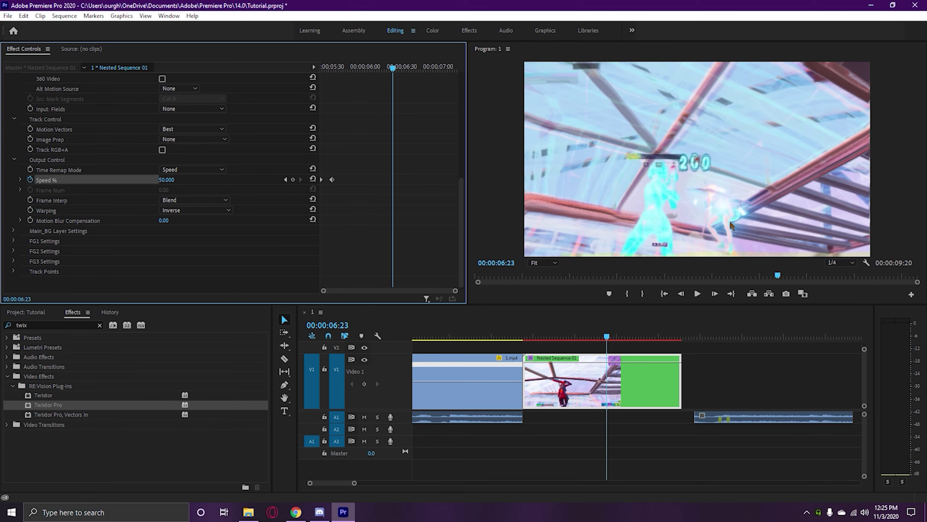
{"action": "left_click", "coordinate": [168, 179]}
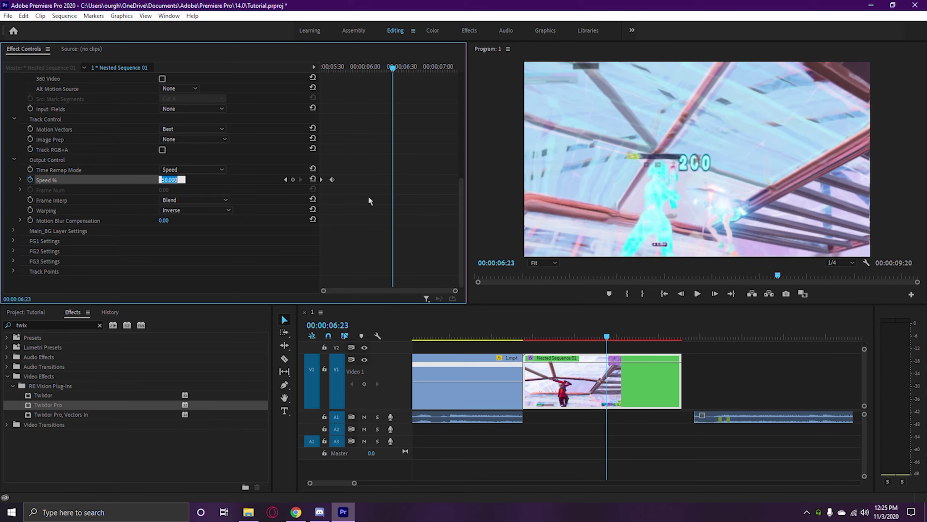
{"action": "type", "text": "250"}
{"action": "key", "text": "Return"}
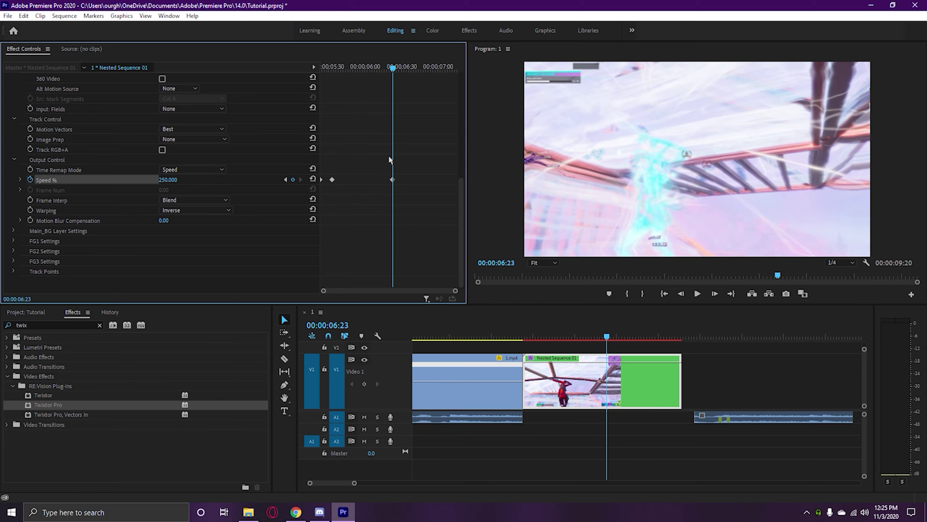
Step: Keyframe Speed % at 40 at 00:00:05:57, between the two previous keyframes
{"action": "left_click_drag", "start_coordinate": [389, 72], "coordinate": [364, 68]}
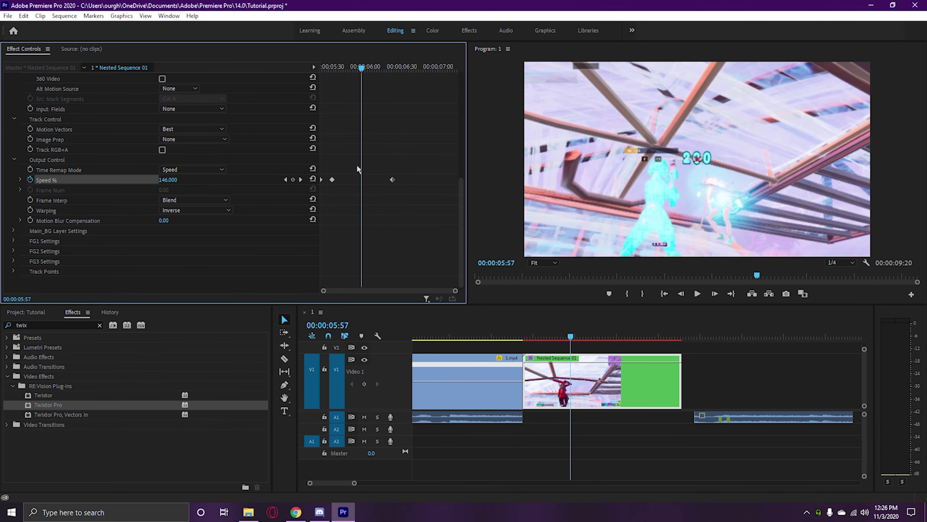
{"action": "left_click", "coordinate": [171, 180]}
{"action": "type", "text": "40"}
{"action": "key", "text": "Return"}
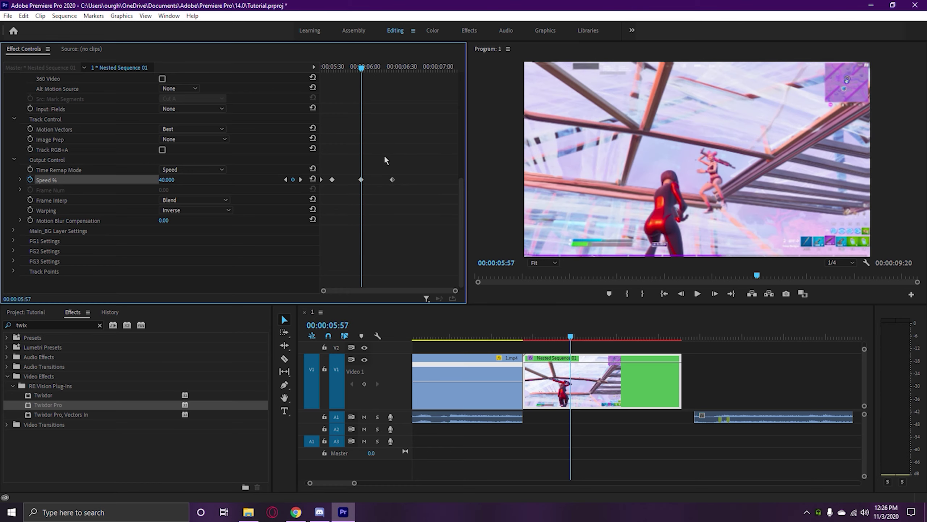
Step: Keyframe Speed % at 100 at 00:00:06:27, just after the last keyframe
{"action": "left_click", "coordinate": [349, 69]}
{"action": "left_click_drag", "start_coordinate": [349, 70], "coordinate": [399, 82]}
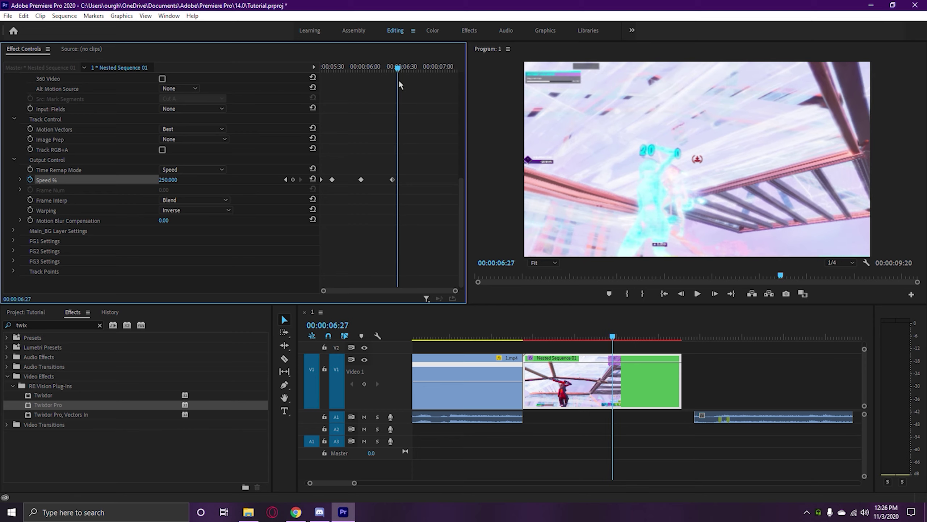
{"action": "left_click", "coordinate": [171, 179]}
{"action": "type", "text": "100"}
{"action": "key", "text": "Return"}
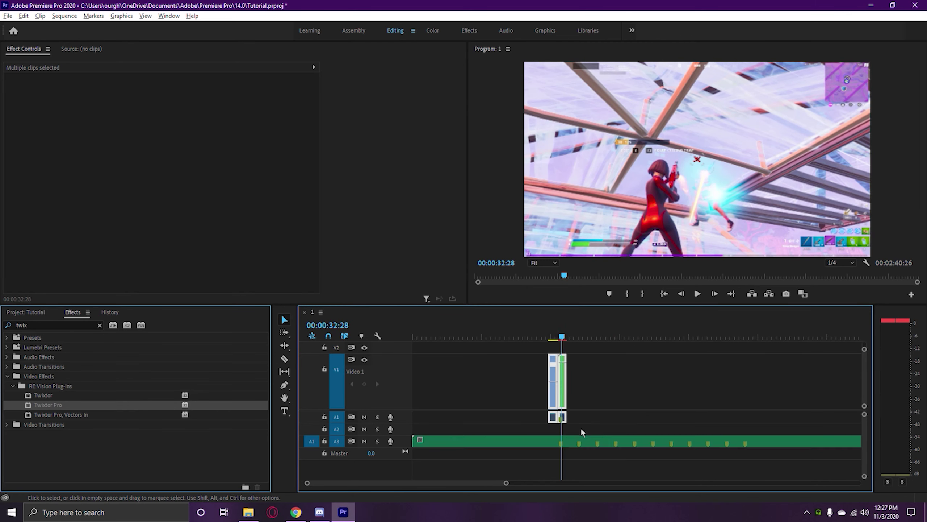
Step: Move both gameplay audio clips on A1 later so the shot's audio marker lines up with the playhead at 00:00:32:28
{"action": "scroll", "coordinate": [583, 432], "scroll_direction": "down", "scroll_amount": 3}
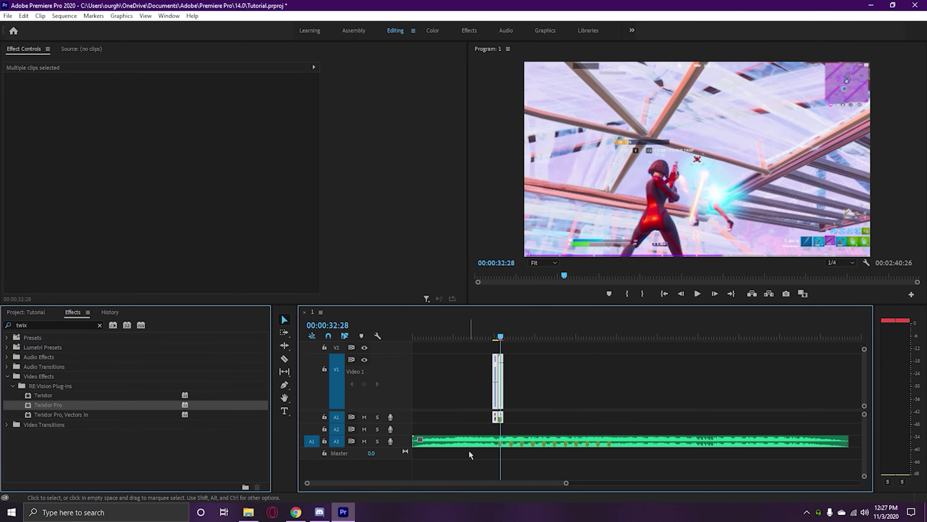
{"action": "key", "text": "equal"}
{"action": "key", "text": "equal"}
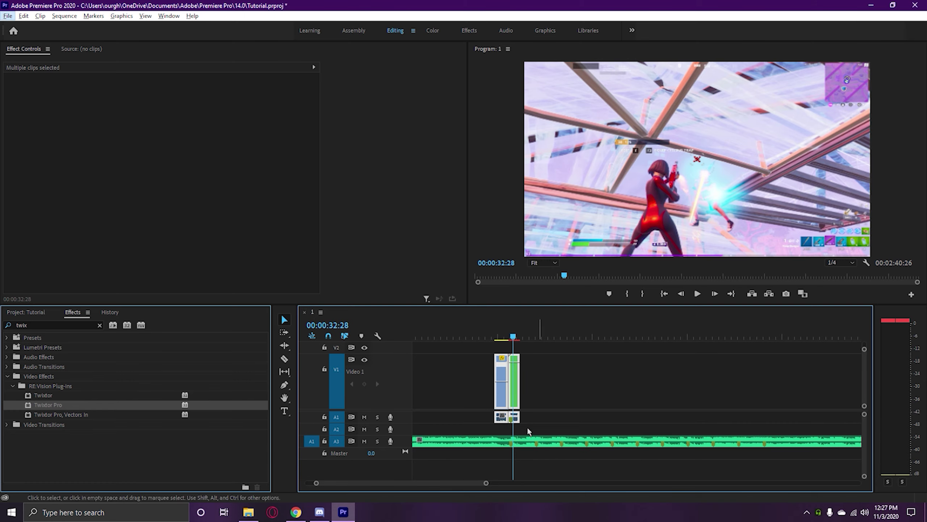
{"action": "key", "text": "equal"}
{"action": "key", "text": "equal"}
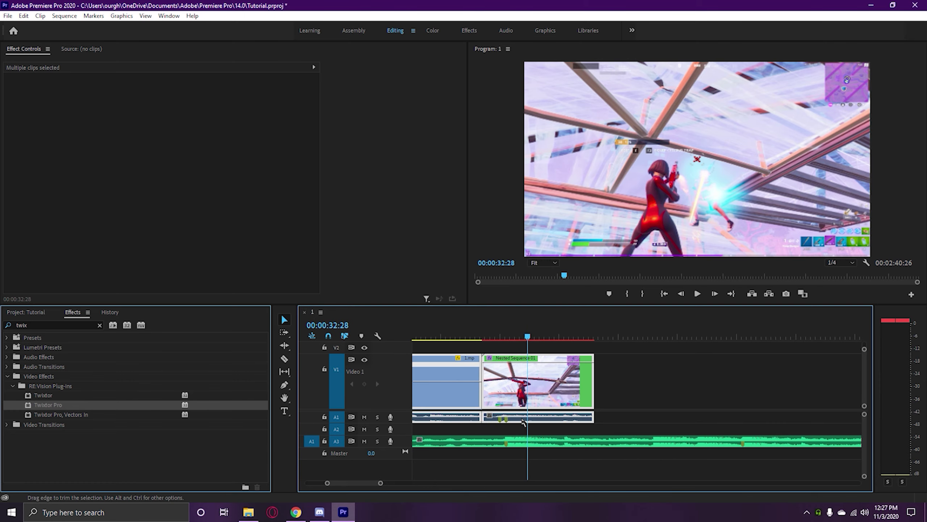
{"action": "left_click", "coordinate": [605, 426]}
{"action": "left_click", "coordinate": [533, 378]}
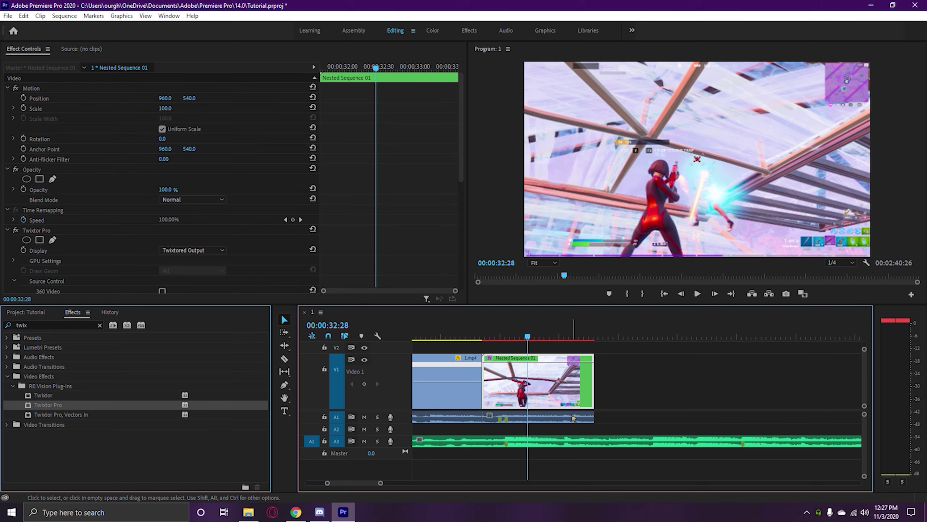
{"action": "left_click_drag", "start_coordinate": [616, 427], "coordinate": [448, 419]}
{"action": "left_click_drag", "start_coordinate": [531, 423], "coordinate": [552, 423]}
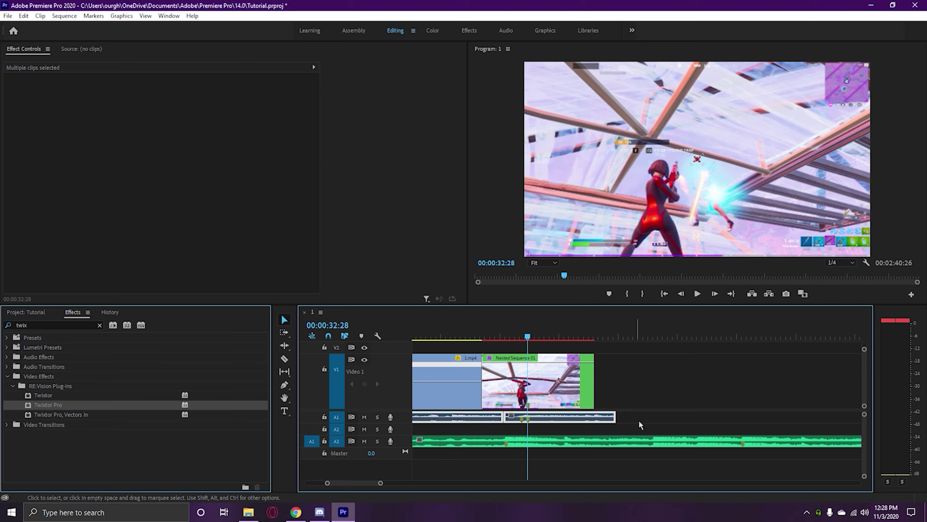
Step: Move the gameplay video and audio clips together earlier to align the shot with the music marker, and play them from 00:00:29:05
{"action": "mouse_move", "coordinate": [652, 425]}
{"action": "left_mouse_down"}
{"action": "mouse_move", "coordinate": [482, 387]}
{"action": "mouse_move", "coordinate": [550, 398]}
{"action": "mouse_move", "coordinate": [537, 396]}
{"action": "left_mouse_up"}
{"action": "scroll", "coordinate": [531, 395], "scroll_direction": "down", "scroll_amount": 4}
{"action": "scroll", "coordinate": [554, 405], "scroll_direction": "up", "scroll_amount": 3}
{"action": "left_click", "coordinate": [554, 342]}
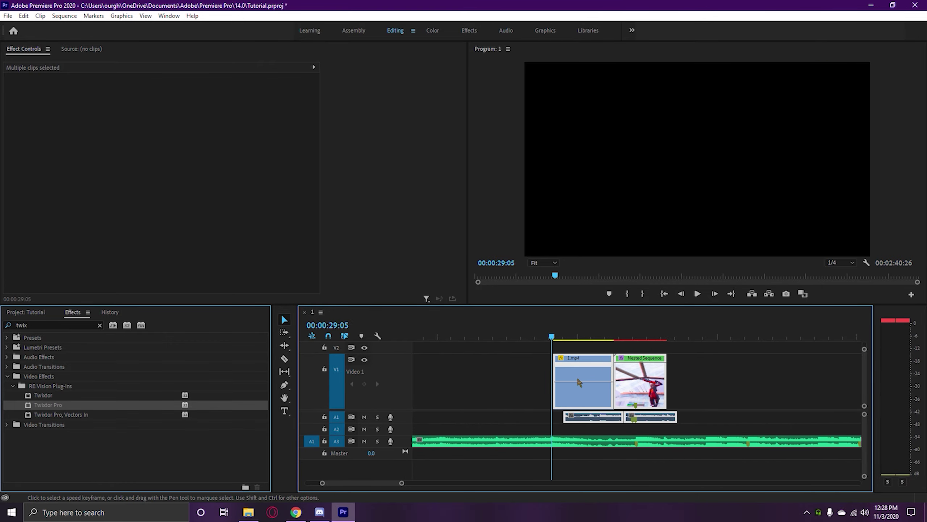
{"action": "key", "text": "space"}
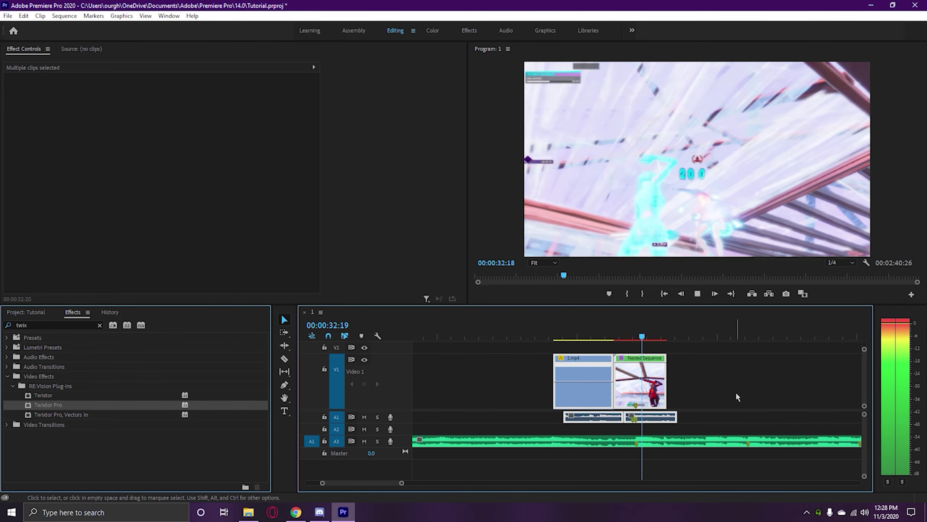
{"action": "key", "text": "space"}
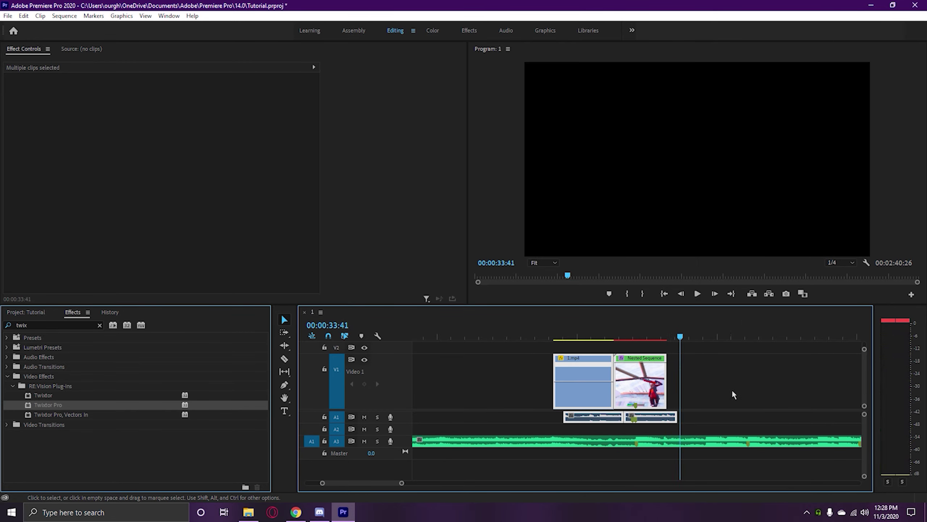
Step: Trim the end of the gameplay audio and extend its start to match the ends of the video clips
{"action": "left_click", "coordinate": [705, 420]}
{"action": "left_click_drag", "start_coordinate": [677, 420], "coordinate": [673, 423]}
{"action": "left_click_drag", "start_coordinate": [563, 418], "coordinate": [553, 419]}
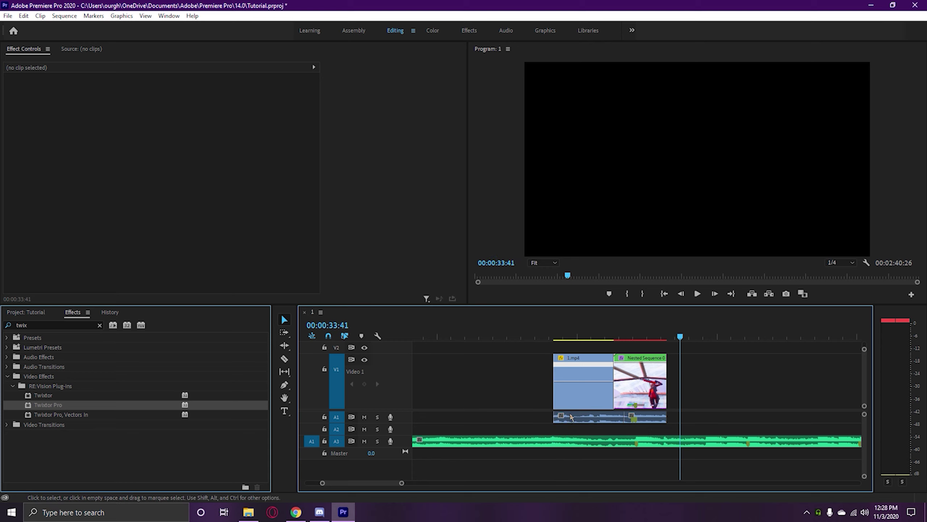
Step: Place Shock Wave 3 (by Deer).mp4 on V2 above the nested clip, starting at 00:00:32:04
{"action": "left_click", "coordinate": [612, 339]}
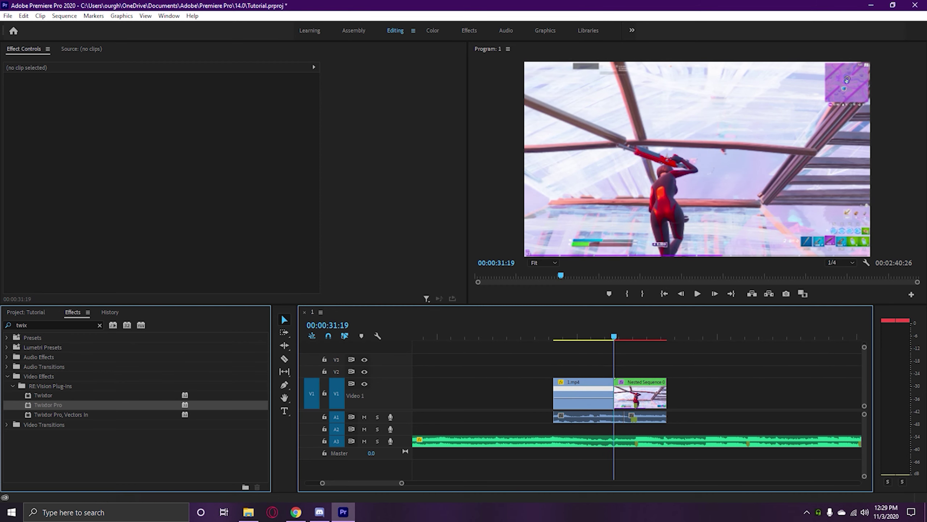
{"action": "left_click_drag", "start_coordinate": [48, 404], "coordinate": [661, 381]}
{"action": "scroll", "coordinate": [636, 391], "scroll_direction": "up", "scroll_amount": 3}
{"action": "left_click", "coordinate": [640, 333]}
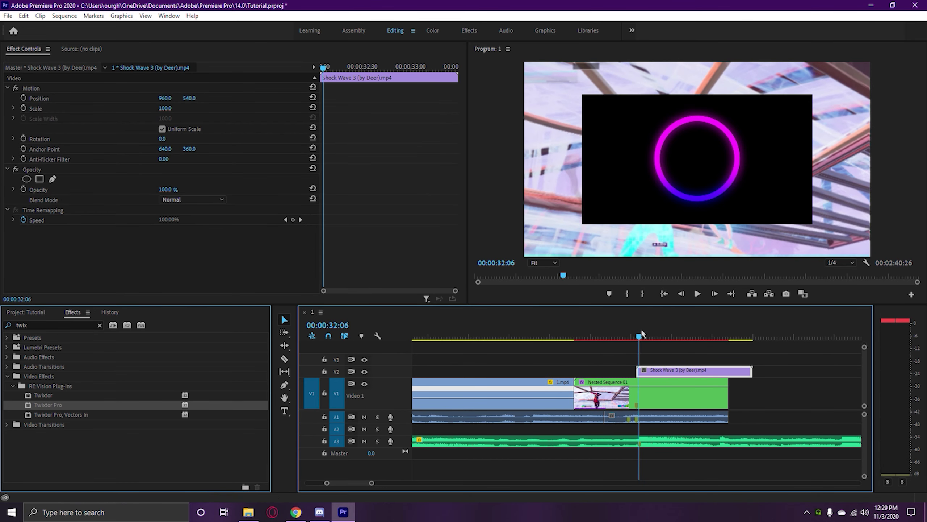
{"action": "left_click", "coordinate": [636, 333]}
Step: Scale the shock wave clip to about 150 to fill the frame and set its blend mode to Lighten
{"action": "left_click", "coordinate": [636, 180]}
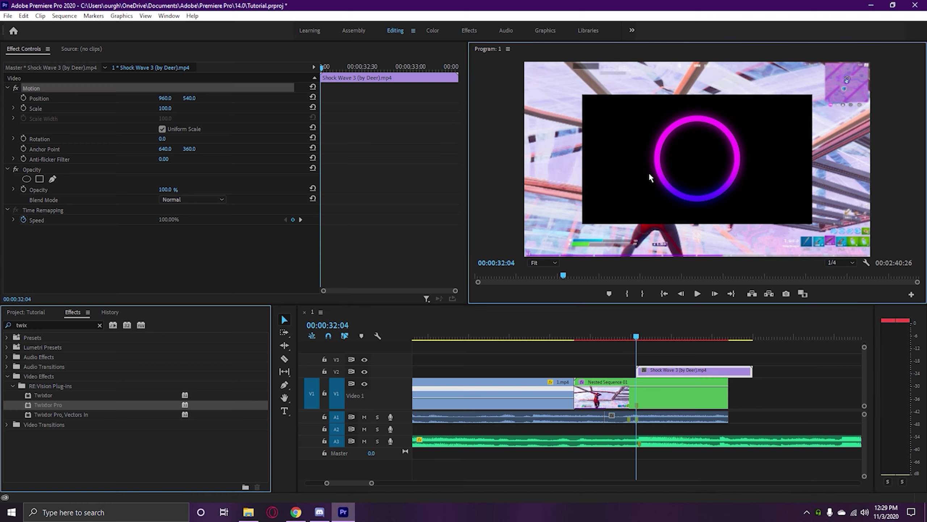
{"action": "left_click_drag", "start_coordinate": [588, 162], "coordinate": [529, 160]}
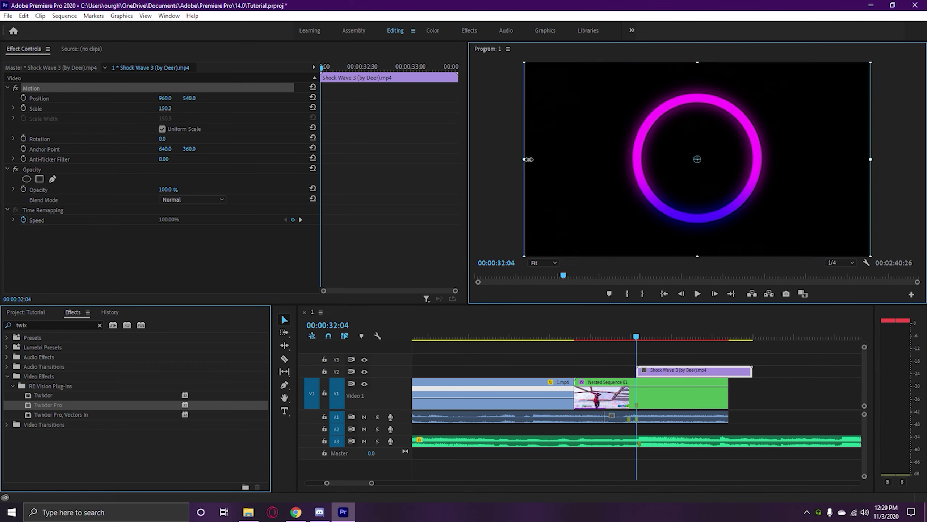
{"action": "left_click", "coordinate": [789, 363]}
{"action": "left_click", "coordinate": [681, 372]}
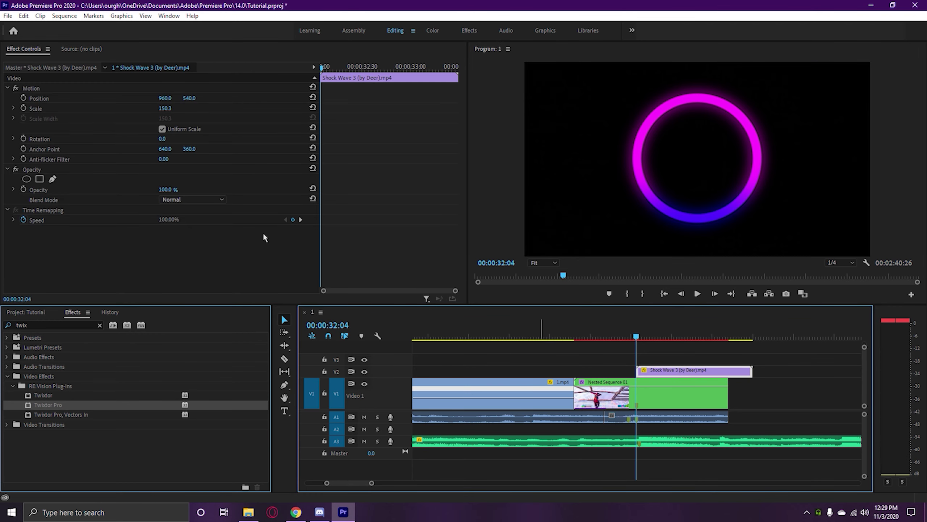
{"action": "left_click", "coordinate": [184, 199]}
{"action": "left_click", "coordinate": [195, 288]}
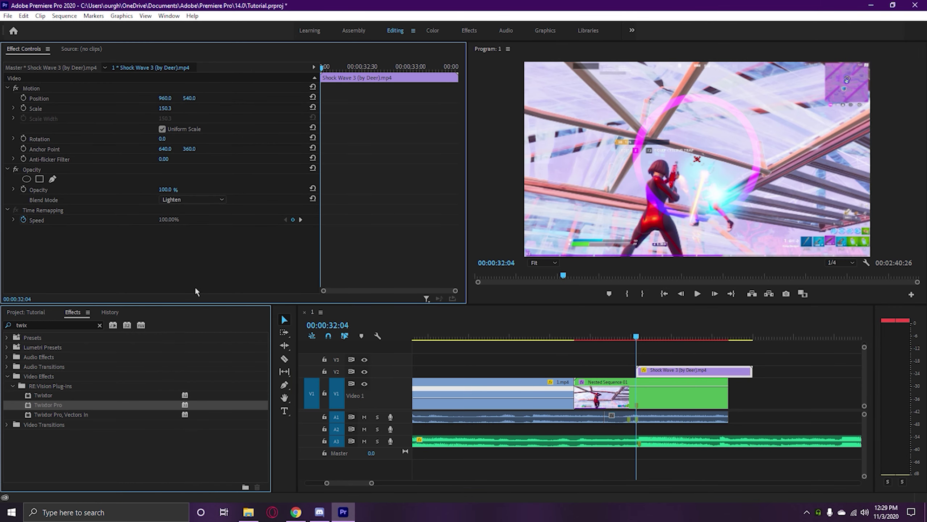
Step: Set the shock wave clip's speed to 700% in Clip Speed / Duration
{"action": "right_click", "coordinate": [674, 375]}
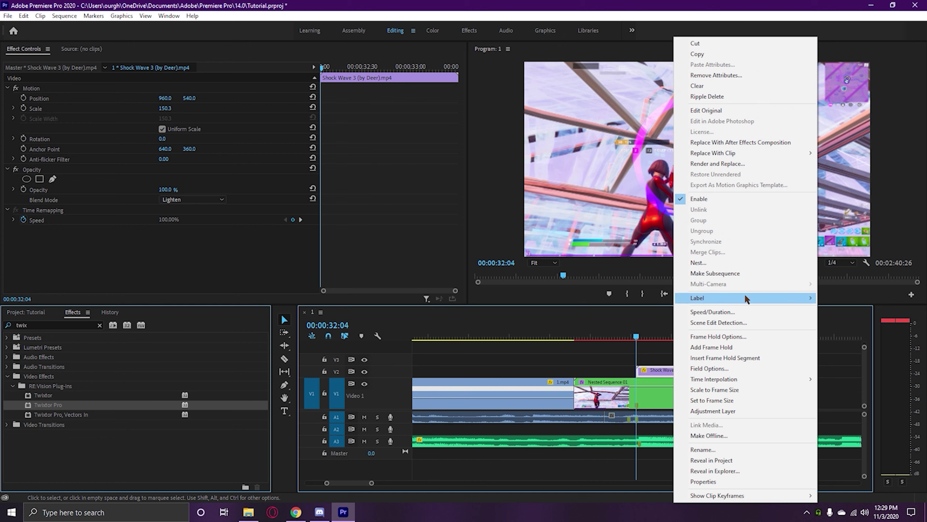
{"action": "left_click", "coordinate": [738, 312]}
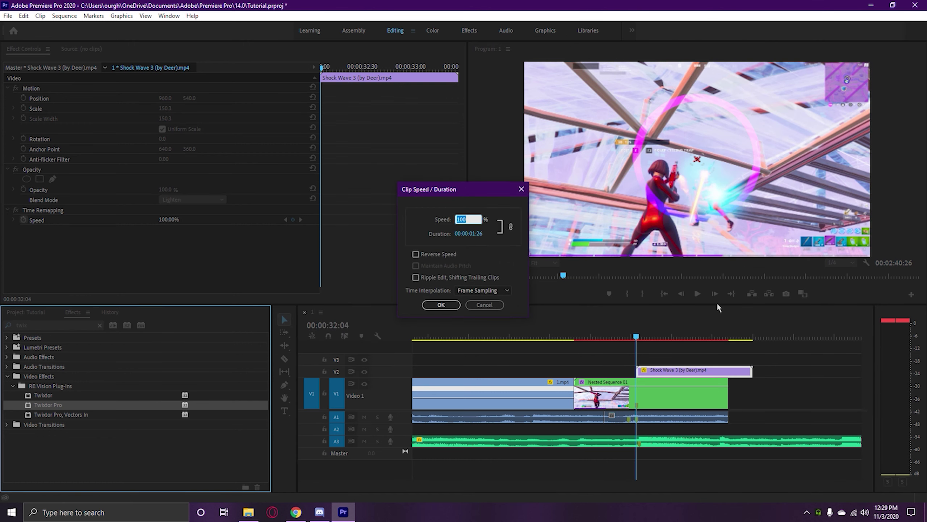
{"action": "type", "text": "700"}
{"action": "left_click", "coordinate": [441, 304]}
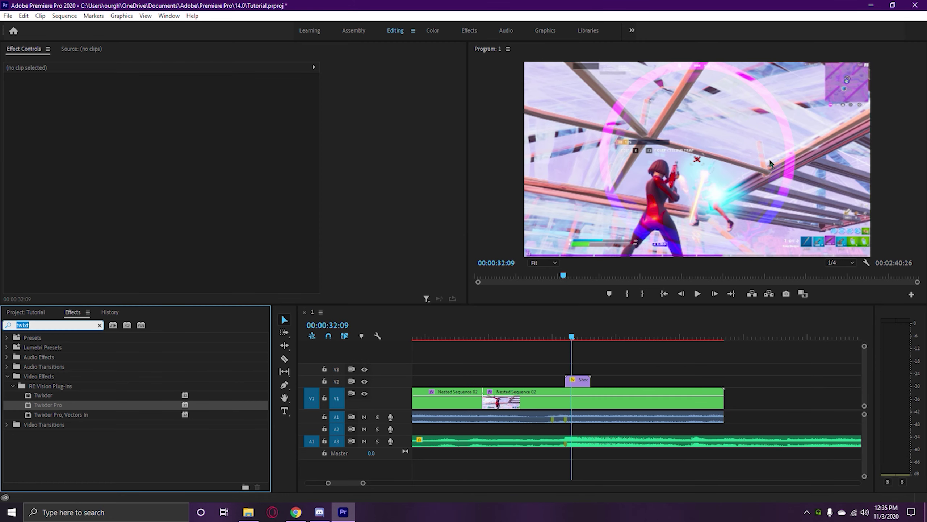
Step: Find the BCC LED effect, apply it to the shock wave clip on V2, and go to 00:00:32:07
{"action": "type", "text": "BCC LED"}
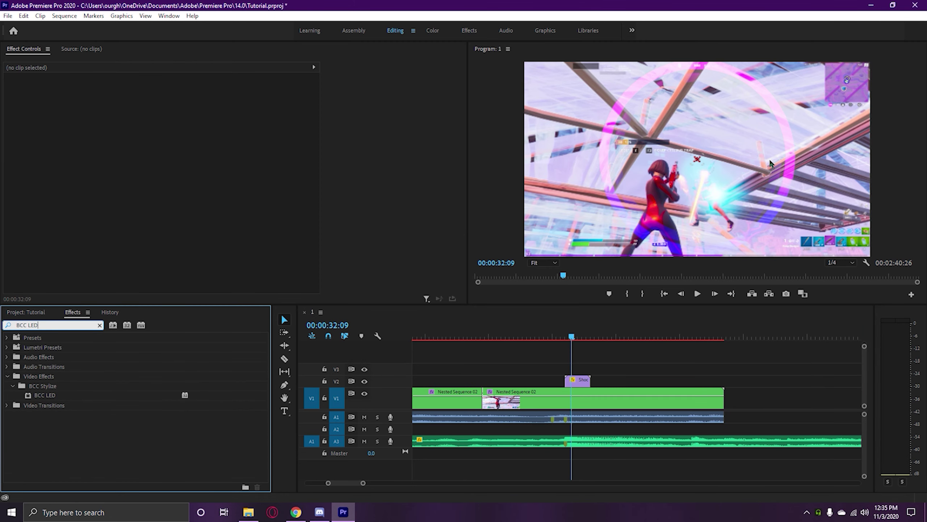
{"action": "left_click_drag", "start_coordinate": [58, 398], "coordinate": [576, 380]}
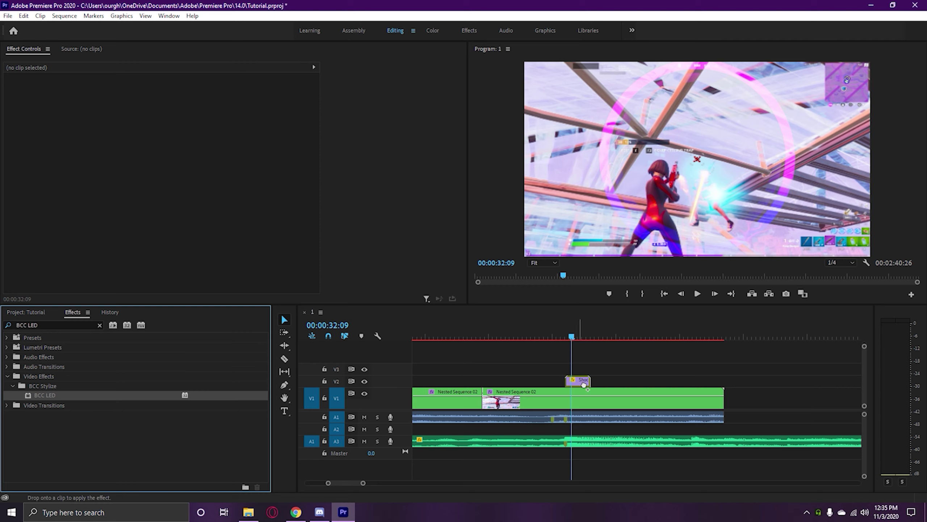
{"action": "left_click", "coordinate": [567, 336]}
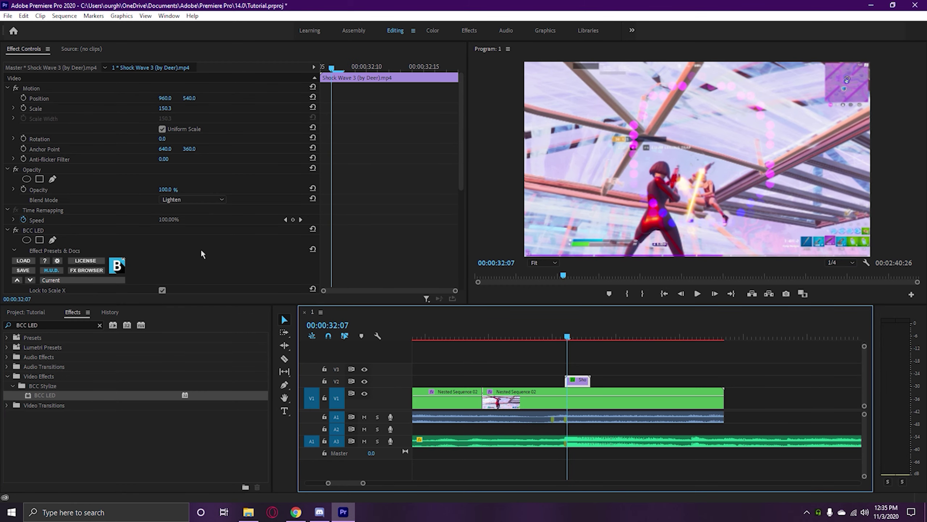
Step: Set the BCC LED effect's LED Size X to 3 and play the shock wave moment from 00:00:31:49
{"action": "scroll", "coordinate": [201, 249], "scroll_direction": "down", "scroll_amount": 3}
{"action": "left_click", "coordinate": [168, 223]}
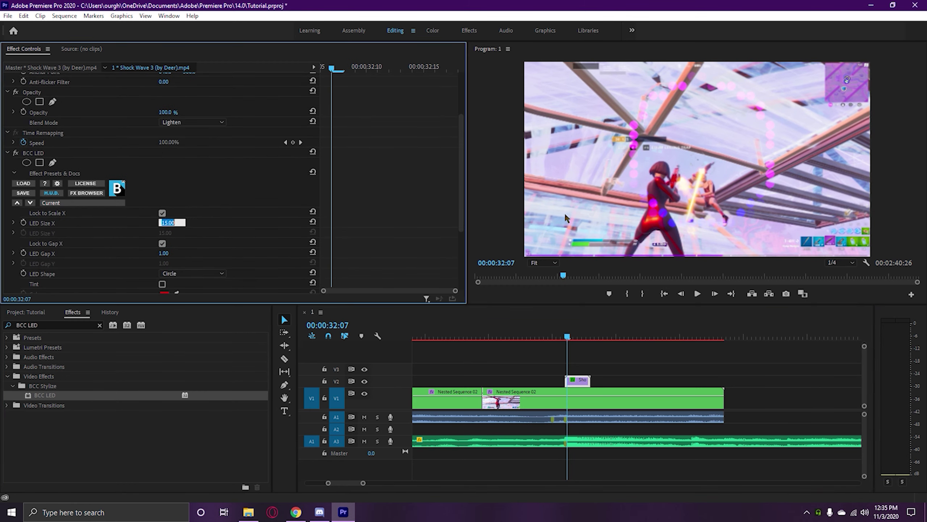
{"action": "type", "text": "3"}
{"action": "key", "text": "Return"}
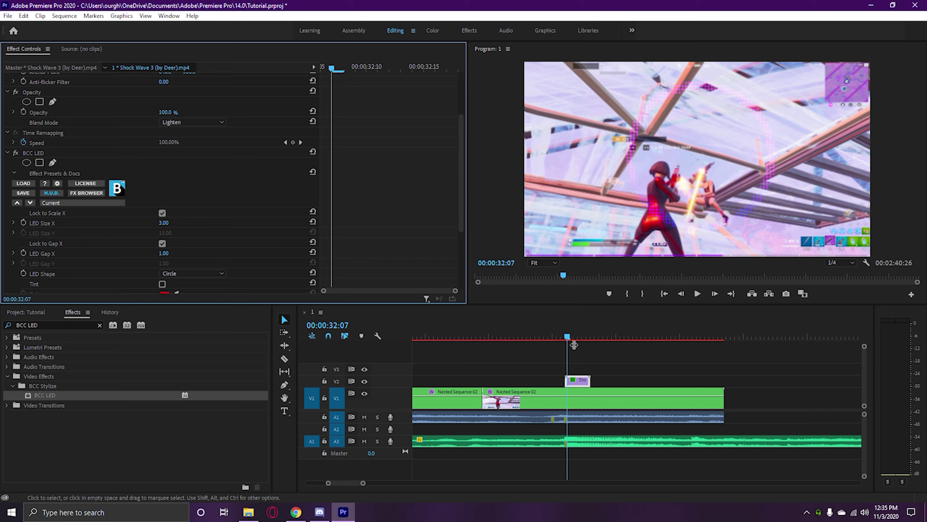
{"action": "left_click", "coordinate": [530, 331]}
{"action": "key", "text": "minus"}
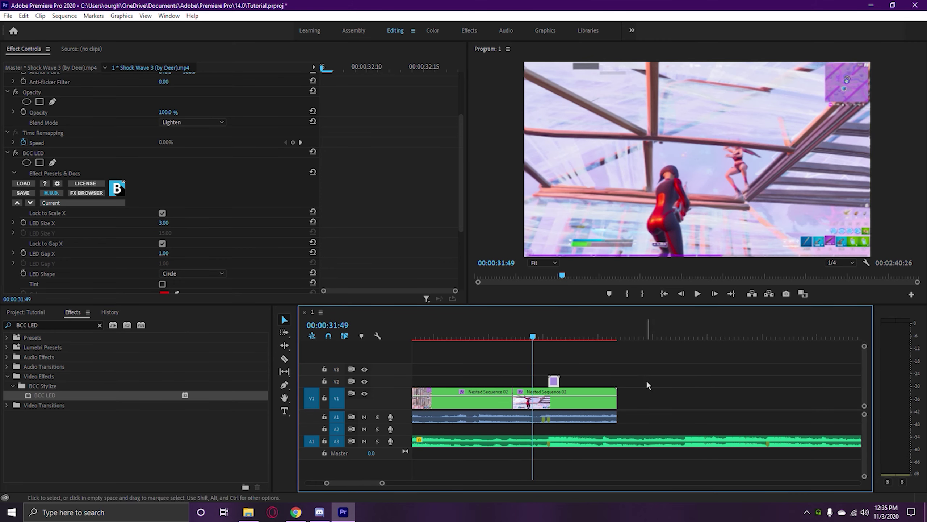
{"action": "key", "text": "space"}
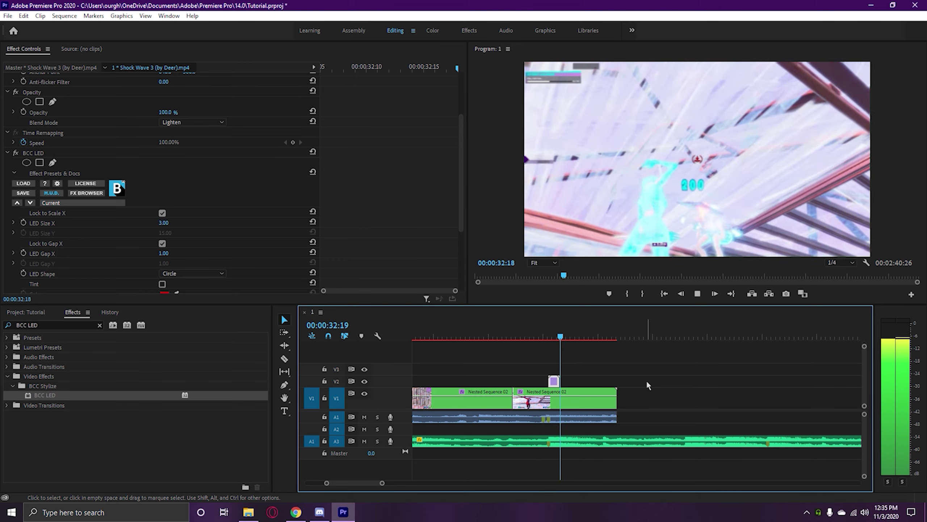
{"action": "key", "text": "space"}
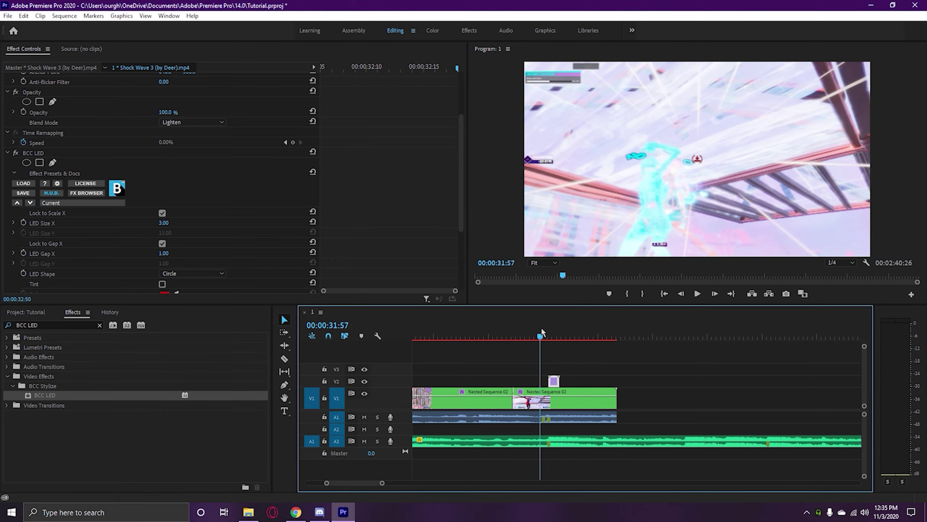
{"action": "left_click_drag", "start_coordinate": [542, 335], "coordinate": [555, 334]}
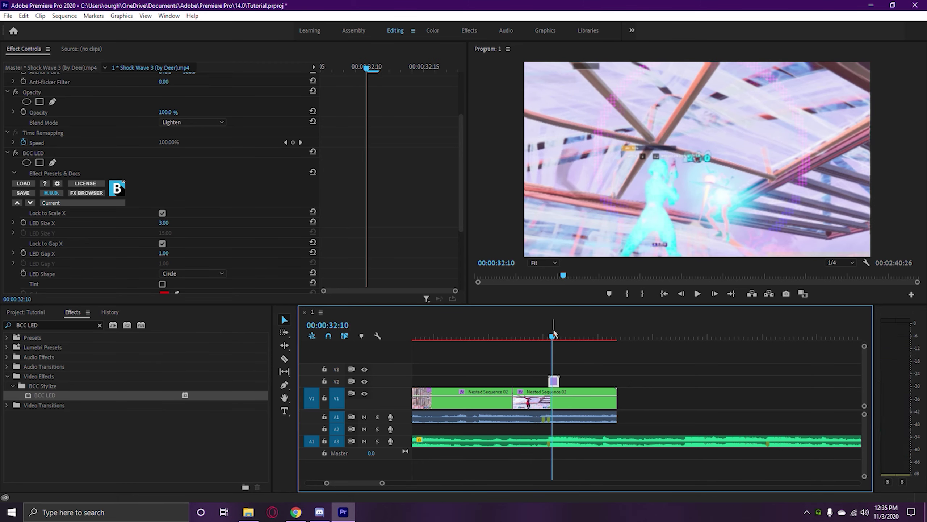
Step: Apply BCC Hue-Sat-Lightness to the nested clip beneath the shock wave and play the shot up to the music marker
{"action": "left_click", "coordinate": [57, 325]}
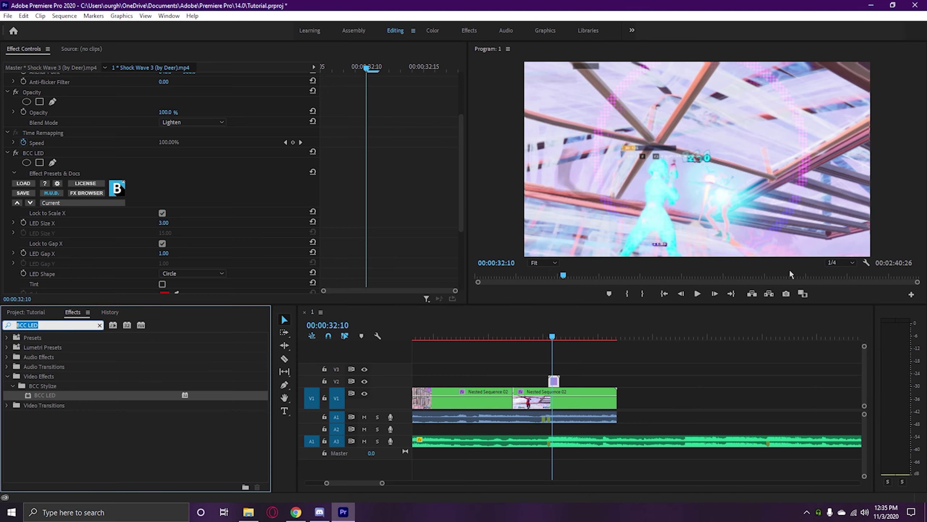
{"action": "type", "text": "hue"}
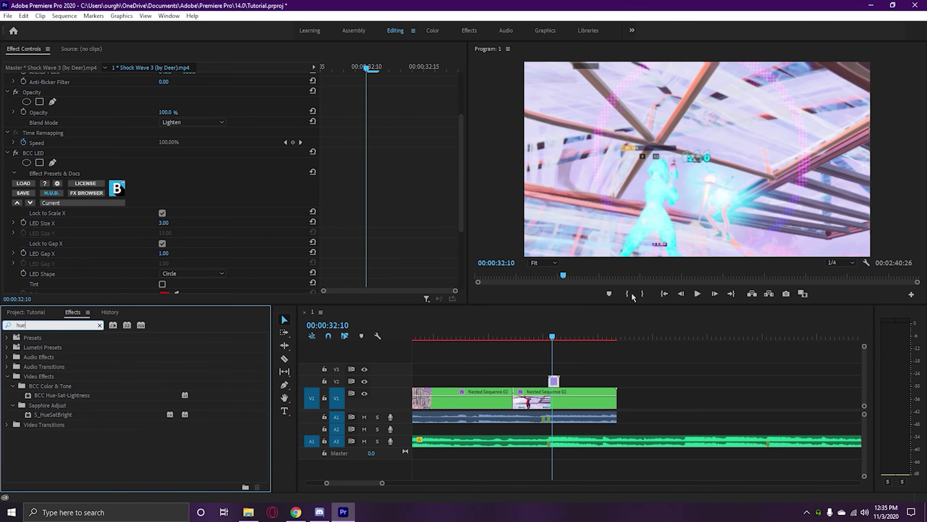
{"action": "left_click_drag", "start_coordinate": [81, 396], "coordinate": [571, 407]}
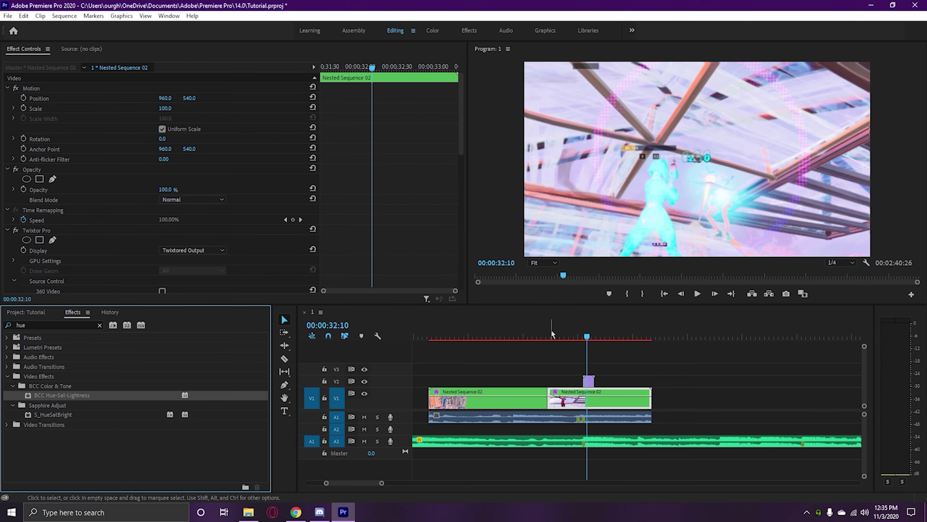
{"action": "left_click", "coordinate": [552, 333]}
{"action": "key", "text": "space"}
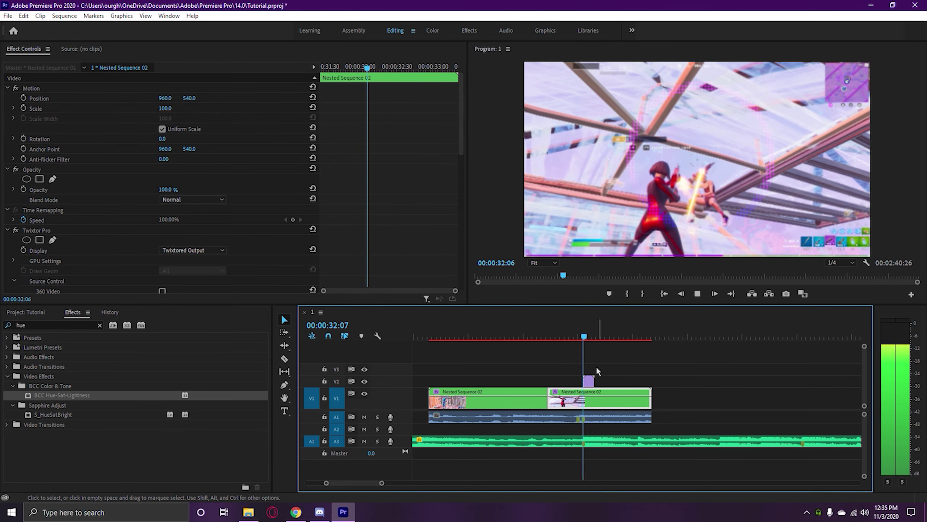
{"action": "key", "text": "space"}
Step: Start keyframing the BCC Hue-Sat-Lightness Saturation at the nested clip's start, 00:00:31:27, with the Twixtor Pro settings collapsed
{"action": "left_click_drag", "start_coordinate": [369, 67], "coordinate": [319, 69]}
{"action": "scroll", "coordinate": [232, 258], "scroll_direction": "down", "scroll_amount": 4}
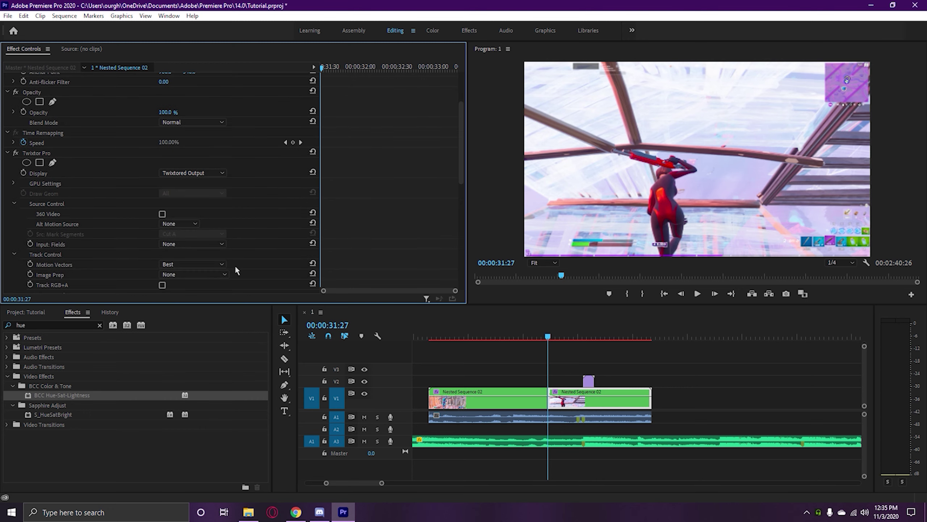
{"action": "scroll", "coordinate": [235, 265], "scroll_direction": "down", "scroll_amount": 4}
{"action": "scroll", "coordinate": [233, 265], "scroll_direction": "up", "scroll_amount": 7}
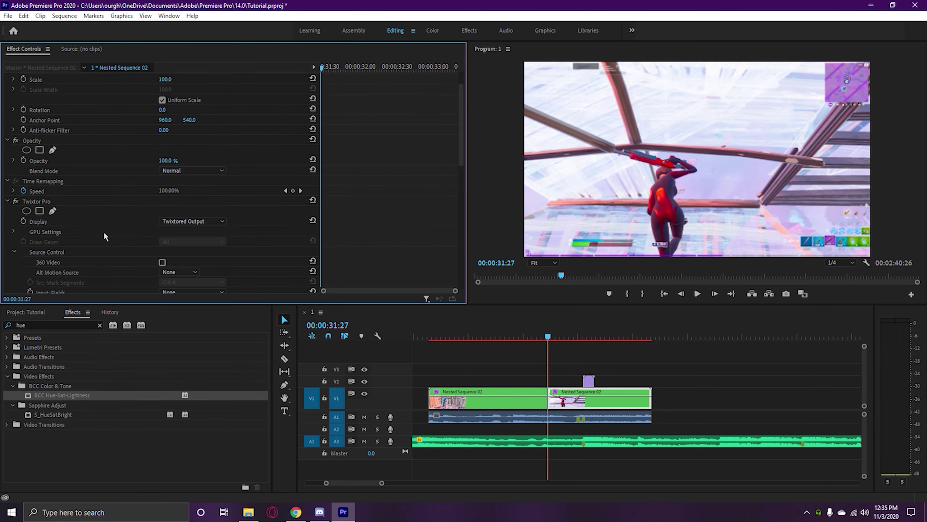
{"action": "left_click", "coordinate": [8, 201]}
{"action": "scroll", "coordinate": [140, 236], "scroll_direction": "down", "scroll_amount": 4}
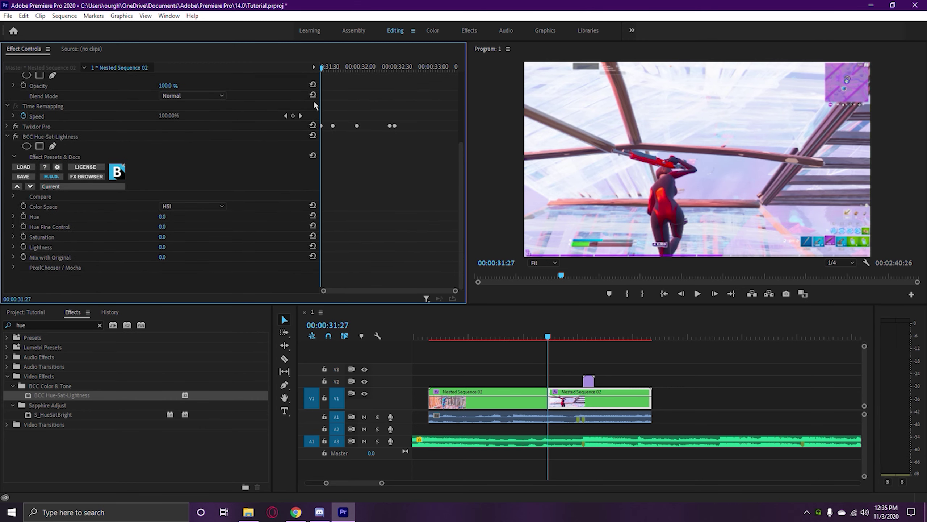
{"action": "left_click", "coordinate": [25, 237]}
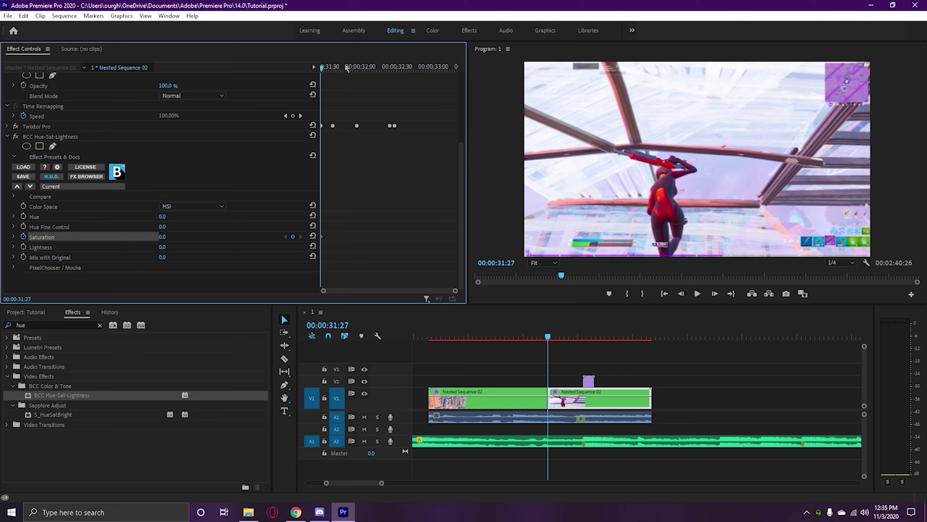
Step: Keyframe the nested clip's Saturation to -100 at 00:00:32:07 and play the desaturation back
{"action": "left_click_drag", "start_coordinate": [347, 69], "coordinate": [369, 77]}
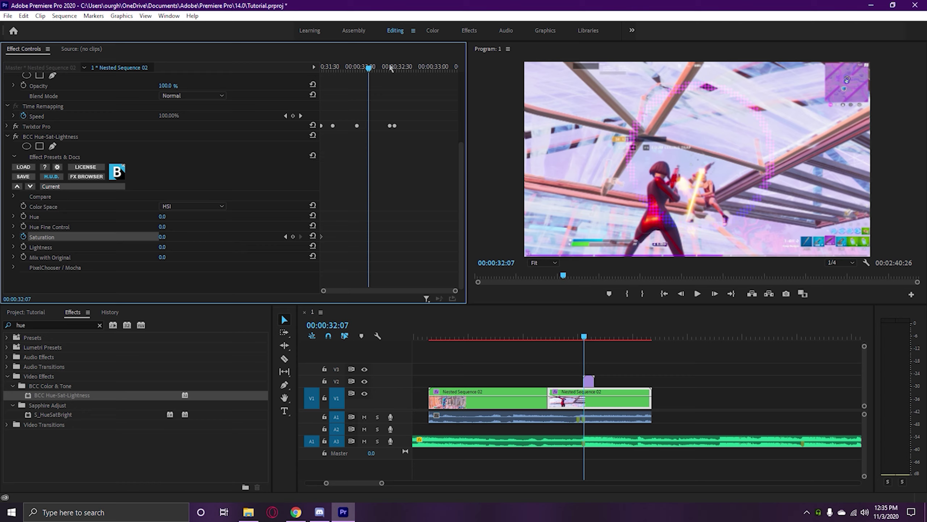
{"action": "left_click", "coordinate": [162, 236]}
{"action": "type", "text": "-"}
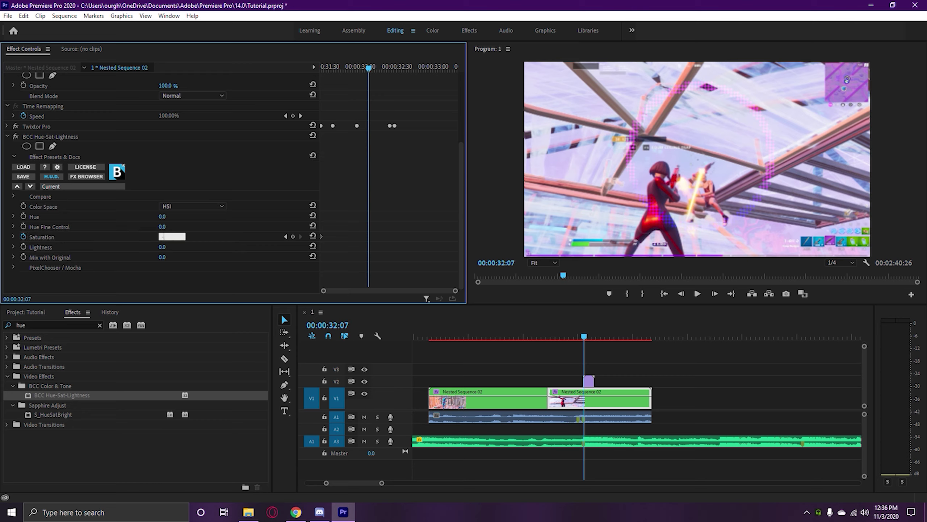
{"action": "type", "text": "100"}
{"action": "key", "text": "Return"}
{"action": "left_click", "coordinate": [555, 335]}
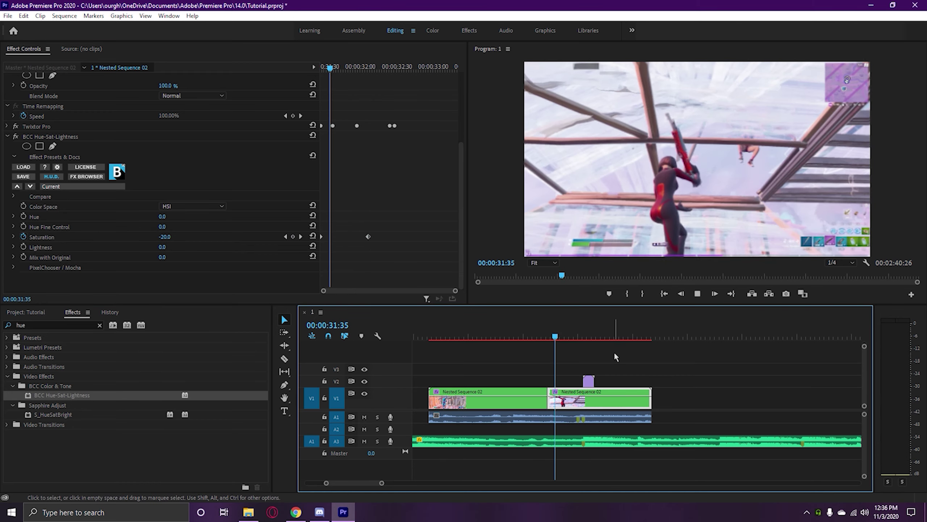
{"action": "key", "text": "space"}
{"action": "key", "text": "space"}
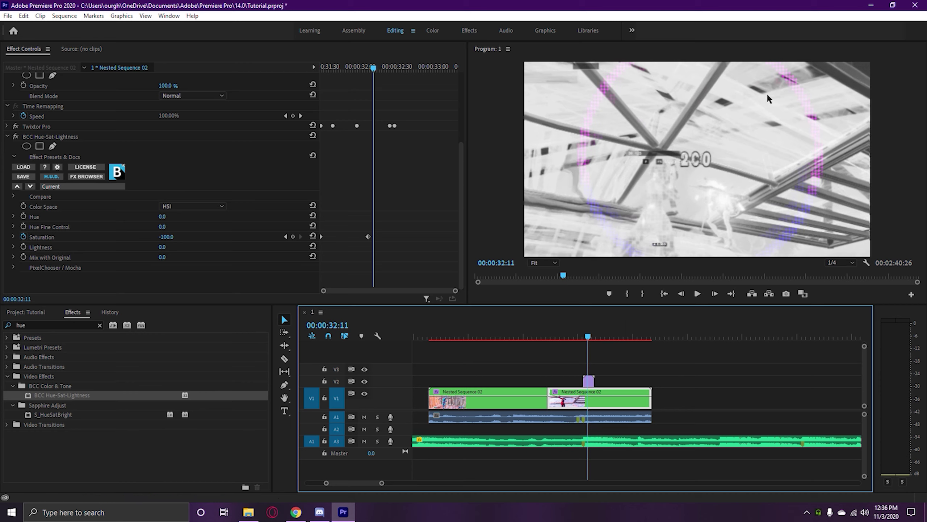
Step: Duplicate the nested clip onto V2 with the shock wave moved to V3, and delete BCC Hue-Sat-Lightness from the copy
{"action": "mouse_move", "coordinate": [590, 381]}
{"action": "left_mouse_down"}
{"action": "mouse_move", "coordinate": [590, 370]}
{"action": "mouse_move", "coordinate": [598, 382]}
{"action": "left_mouse_up"}
{"action": "left_click", "coordinate": [598, 401]}
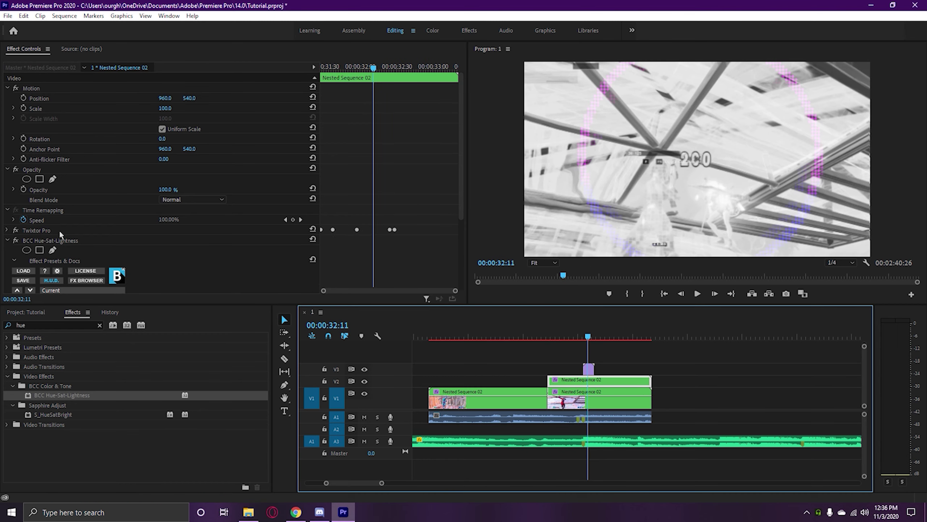
{"action": "left_click", "coordinate": [65, 241]}
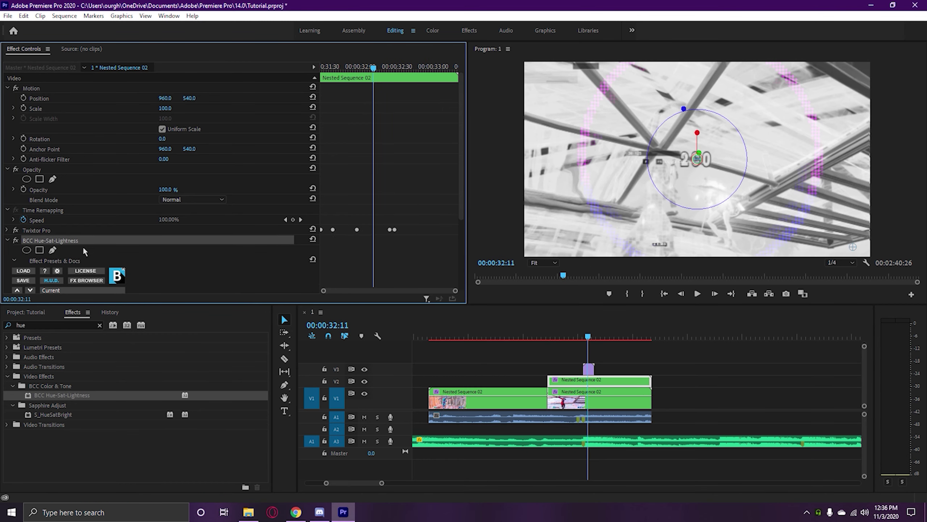
{"action": "key", "text": "Delete"}
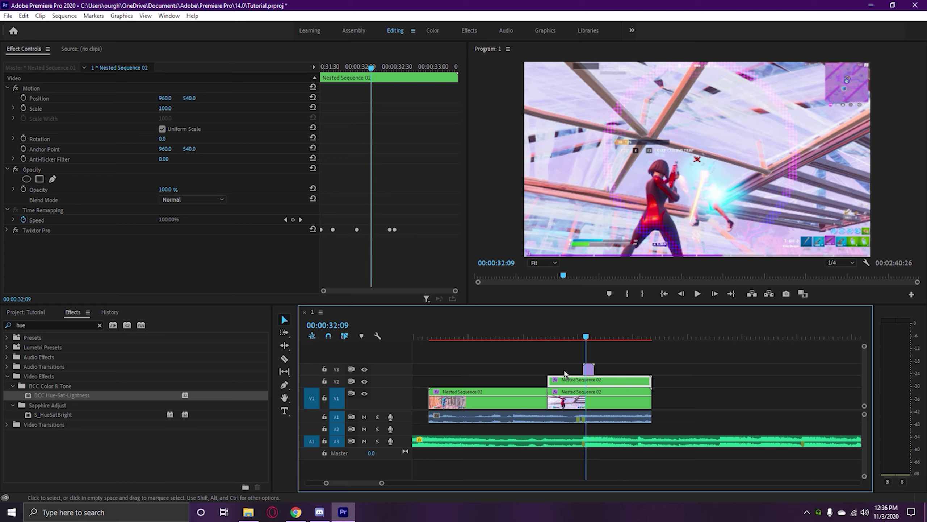
Step: Add an elliptical opacity mask to the V2 nested clip at 00:00:32:09 and center it inside the shock wave ring
{"action": "left_click", "coordinate": [26, 178]}
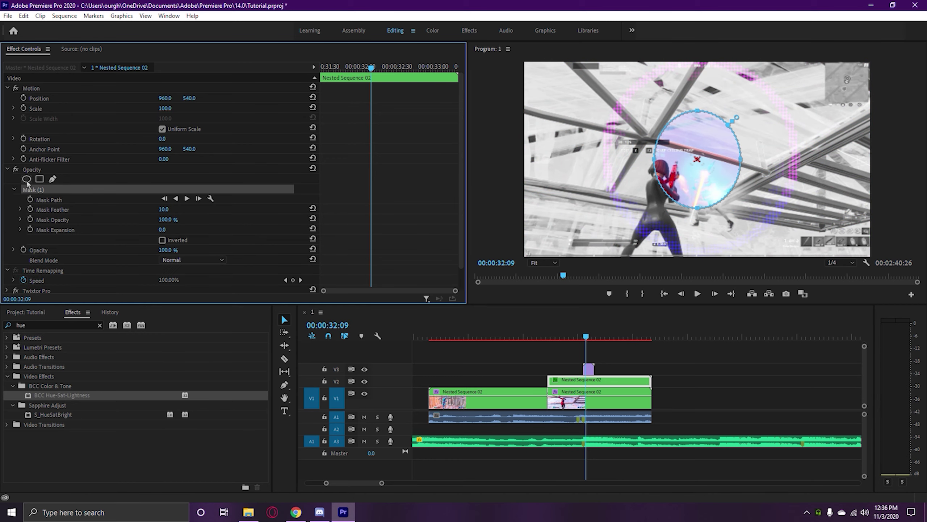
{"action": "left_click", "coordinate": [702, 121]}
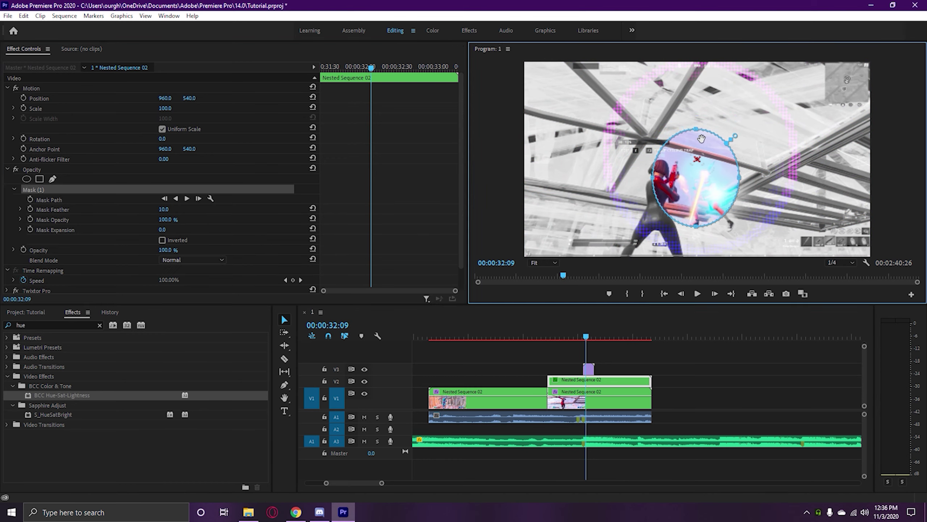
{"action": "left_click_drag", "start_coordinate": [699, 112], "coordinate": [698, 125]}
{"action": "left_click_drag", "start_coordinate": [704, 163], "coordinate": [704, 153]}
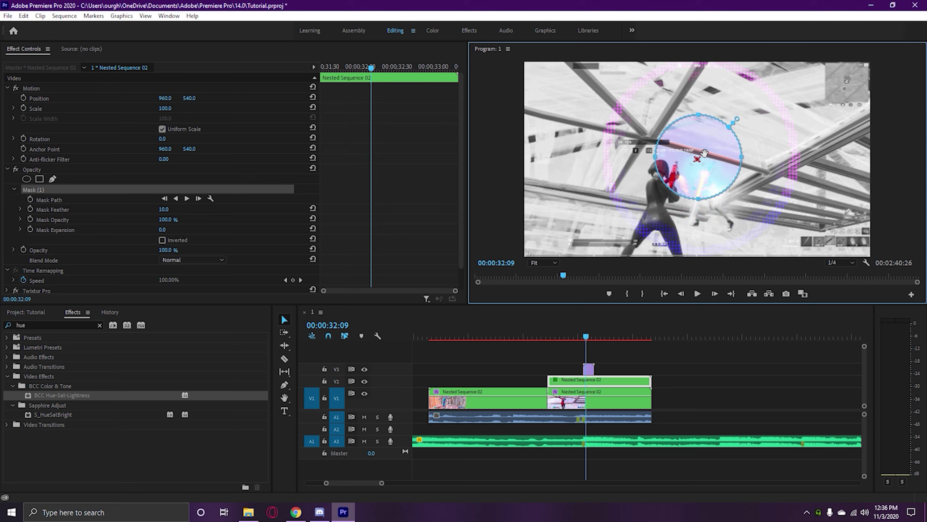
Step: Keyframe Mask Expansion to follow the shock wave ring, with 184 at 00:00:32:09 and about 507 at 00:00:32:14
{"action": "left_click", "coordinate": [30, 230]}
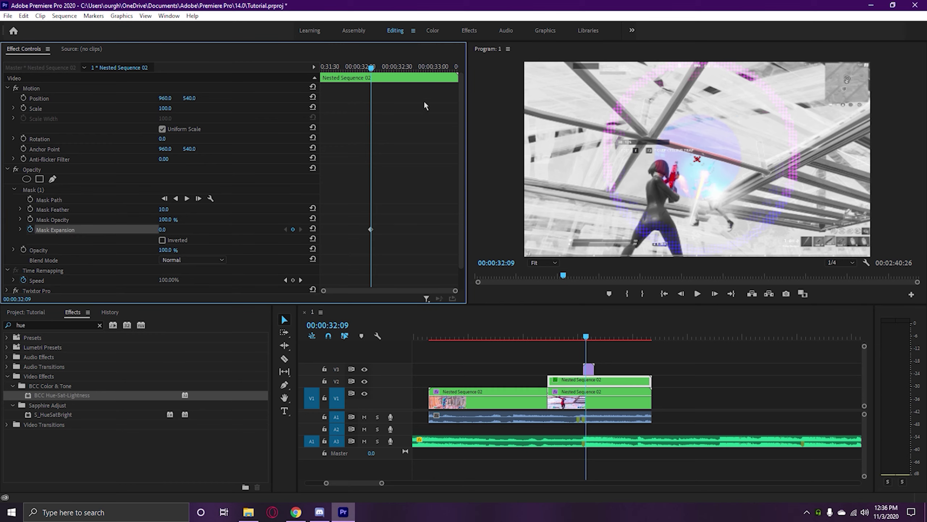
{"action": "left_click_drag", "start_coordinate": [167, 230], "coordinate": [176, 231]}
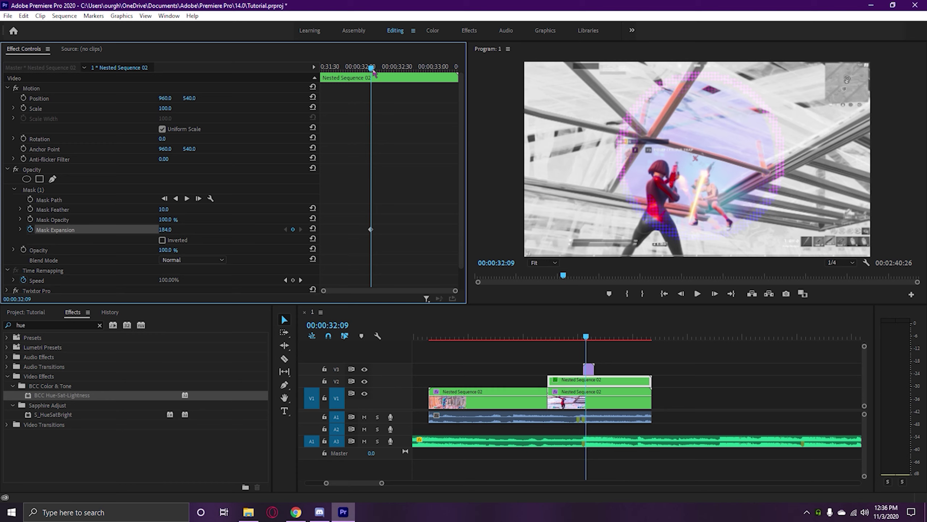
{"action": "left_click_drag", "start_coordinate": [374, 73], "coordinate": [378, 70]}
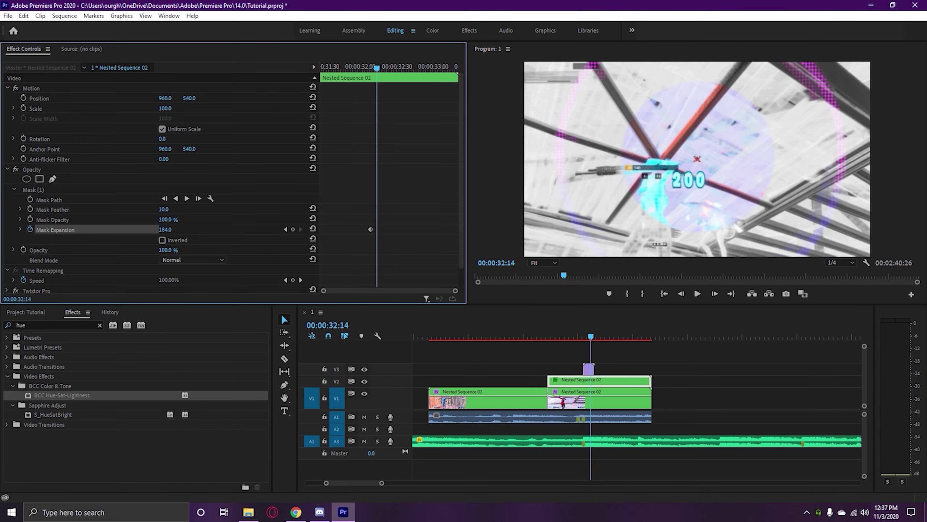
{"action": "left_click_drag", "start_coordinate": [165, 229], "coordinate": [177, 232]}
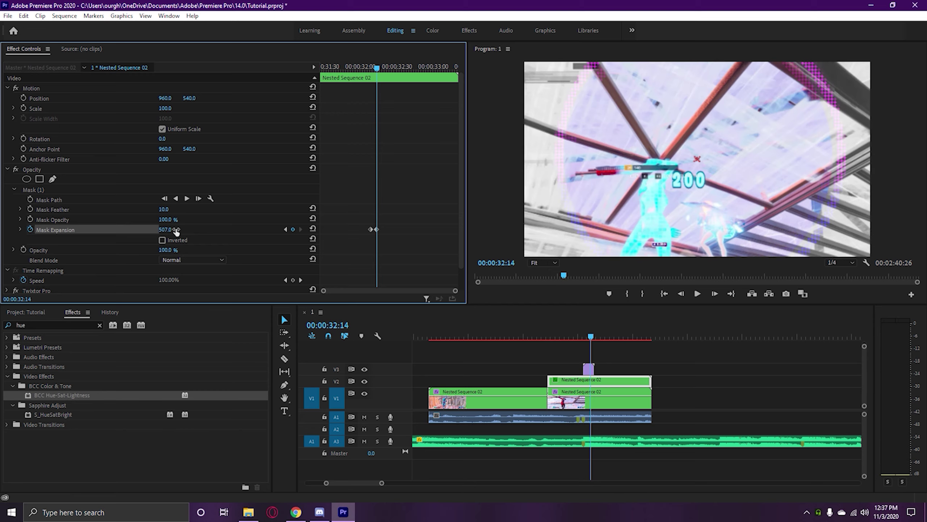
{"action": "left_click_drag", "start_coordinate": [390, 69], "coordinate": [383, 69]}
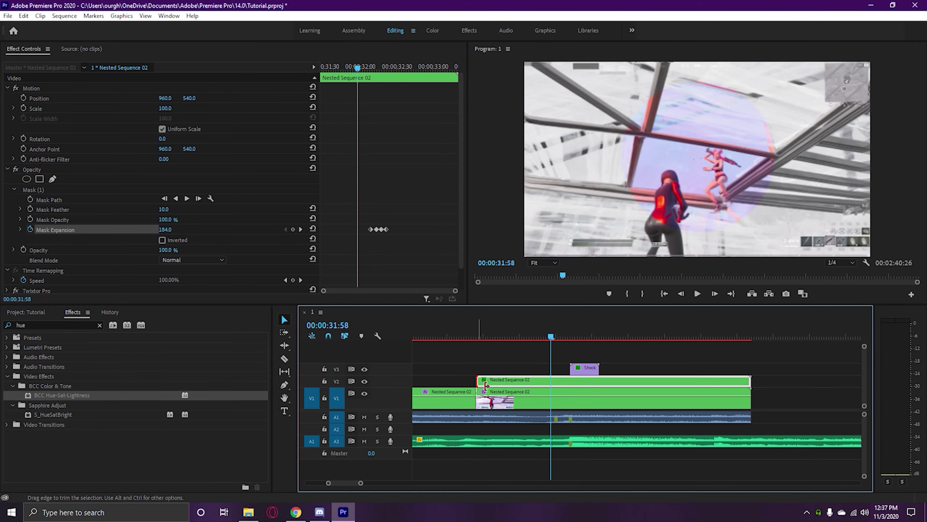
Step: Trim the start of the V2 nested clip to the shock wave clip's start and play back the color reveal
{"action": "left_click_drag", "start_coordinate": [485, 386], "coordinate": [581, 380]}
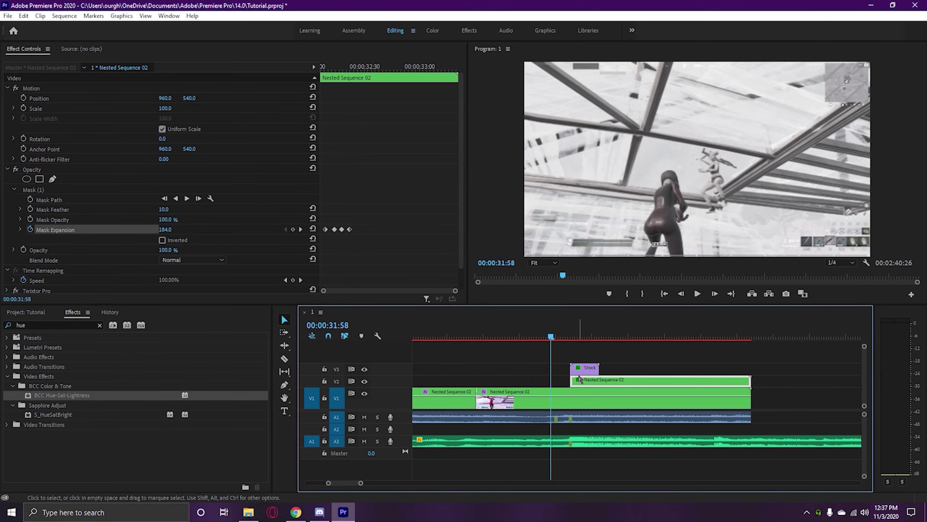
{"action": "key", "text": "minus"}
{"action": "key", "text": "space"}
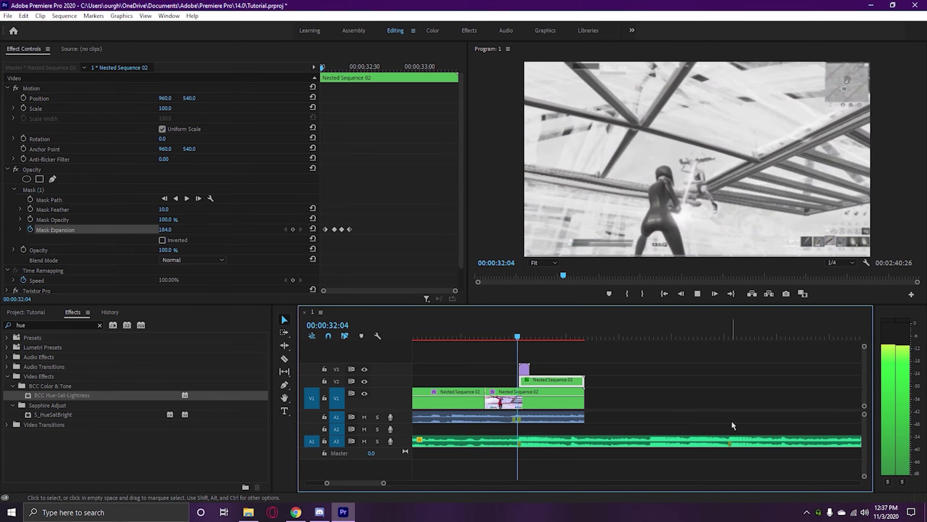
{"action": "key", "text": "space"}
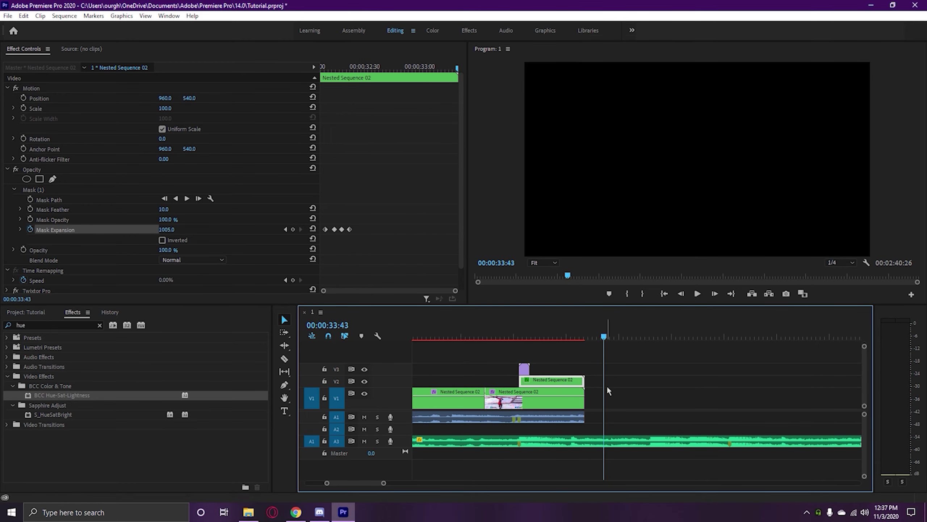
{"action": "scroll", "coordinate": [608, 388], "scroll_direction": "down", "scroll_amount": 3}
{"action": "left_click", "coordinate": [567, 335]}
{"action": "key", "text": "space"}
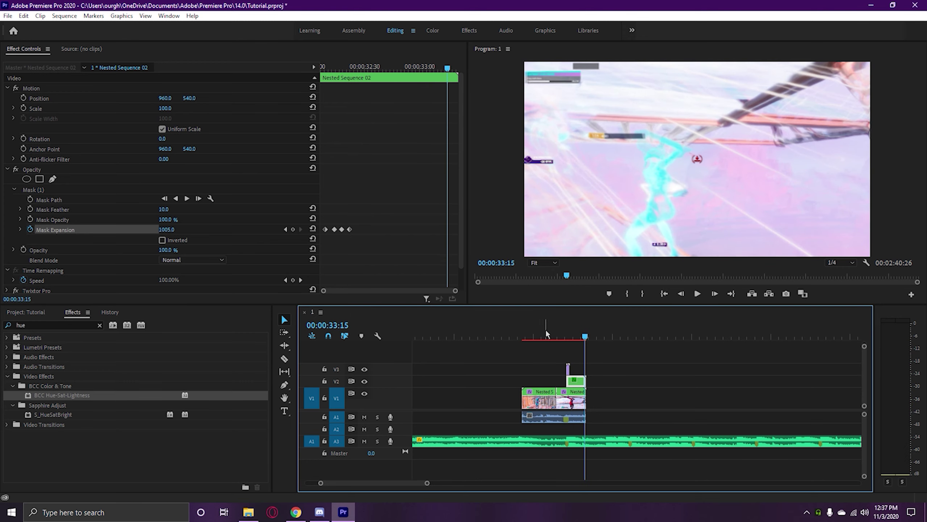
{"action": "left_click", "coordinate": [546, 333]}
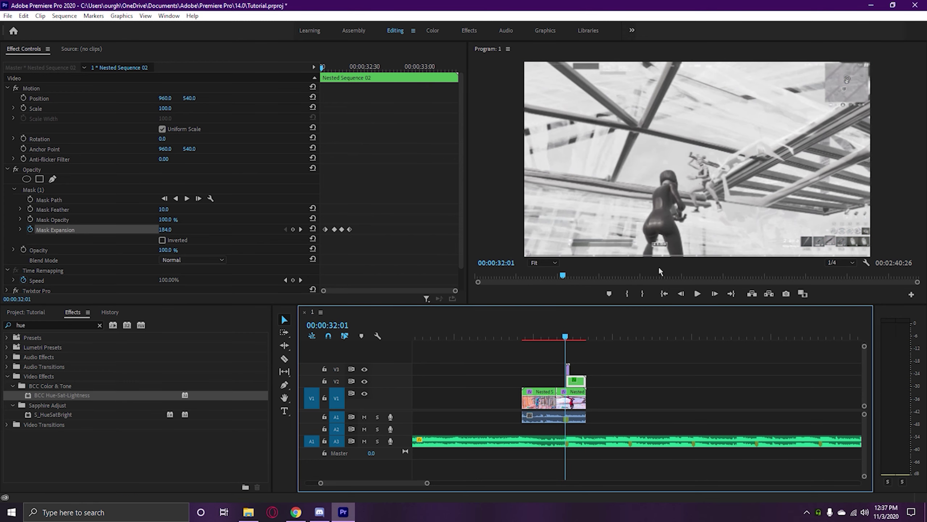
{"action": "key", "text": "space"}
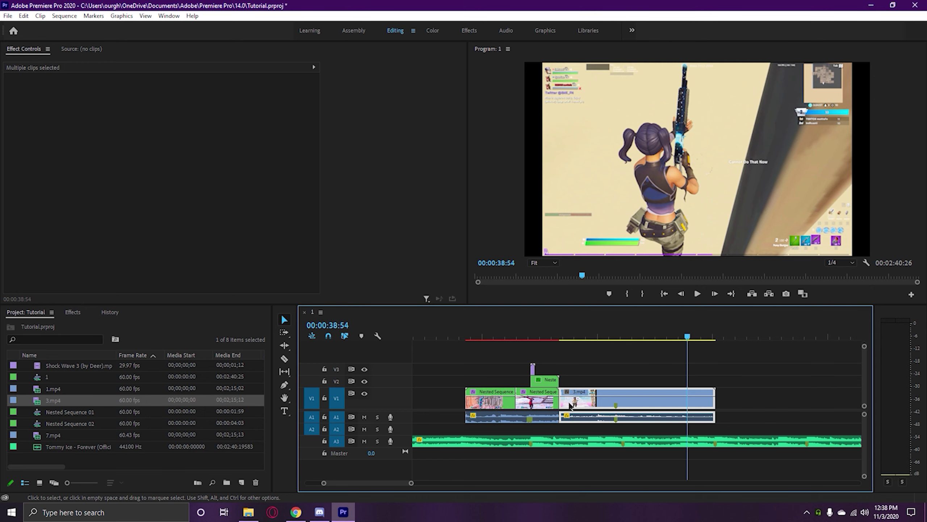
Step: Turn off Uniform Scale on the 3.mp4 clip and set Scale Height to 101 and Scale Width to 111
{"action": "left_click", "coordinate": [78, 49]}
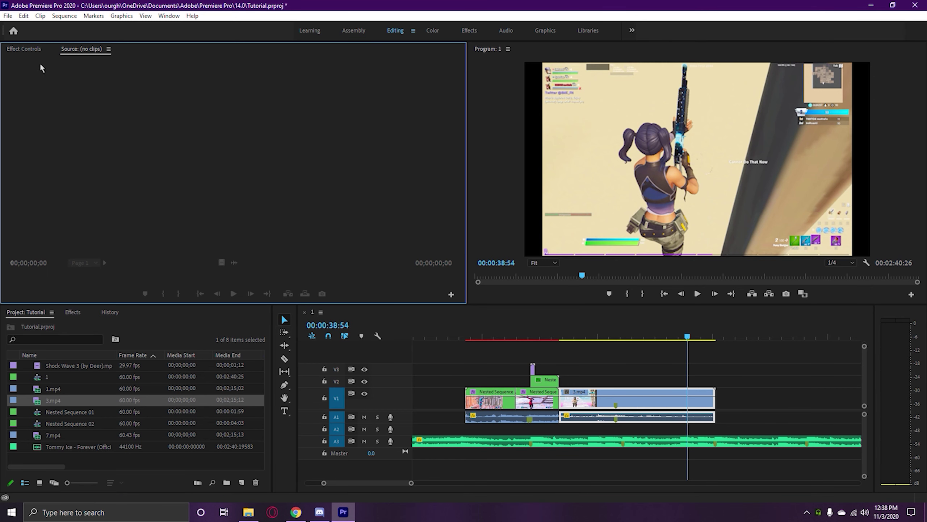
{"action": "left_click", "coordinate": [676, 398]}
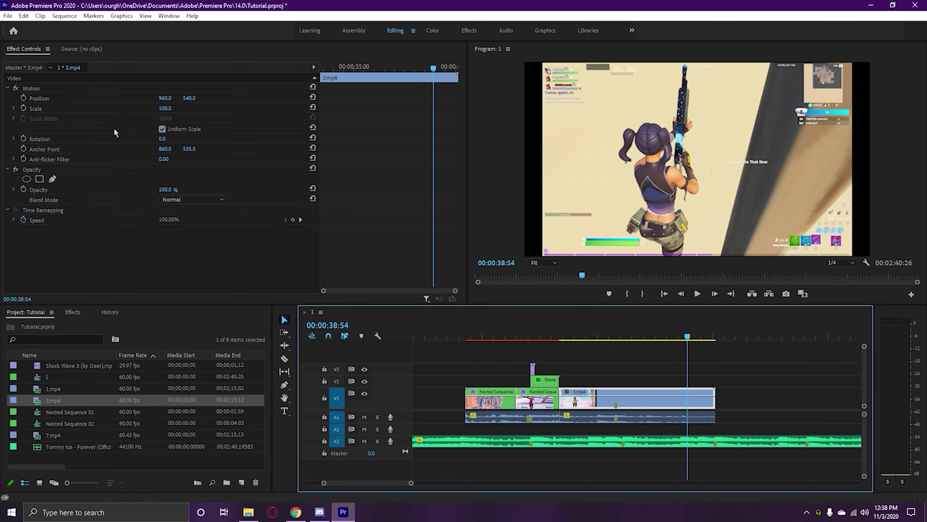
{"action": "left_click", "coordinate": [162, 129]}
{"action": "left_click", "coordinate": [166, 108]}
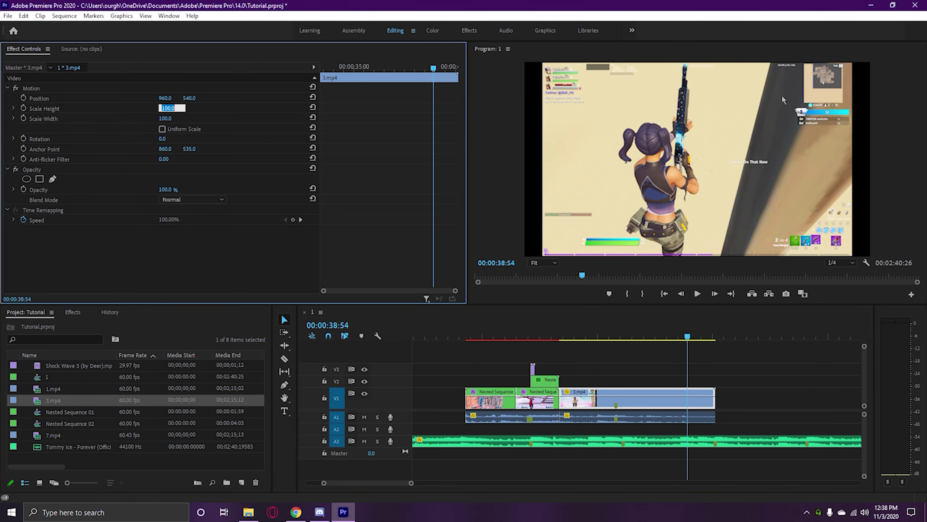
{"action": "left_click", "coordinate": [175, 119]}
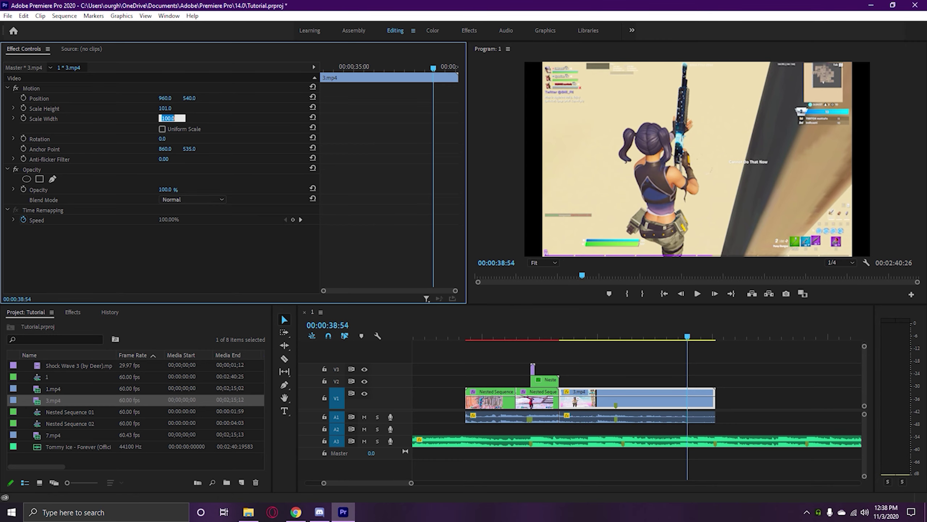
{"action": "type", "text": "11"}
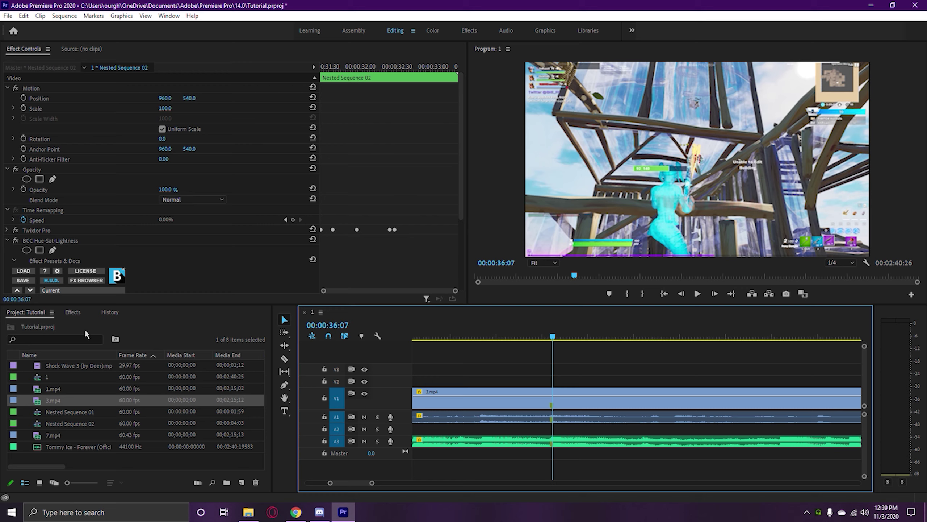
Step: Search the effects for "twix" and try to apply Twixtor Pro to the 3.mp4 clip
{"action": "left_click", "coordinate": [73, 311]}
{"action": "left_click", "coordinate": [33, 324]}
{"action": "type", "text": "twix"}
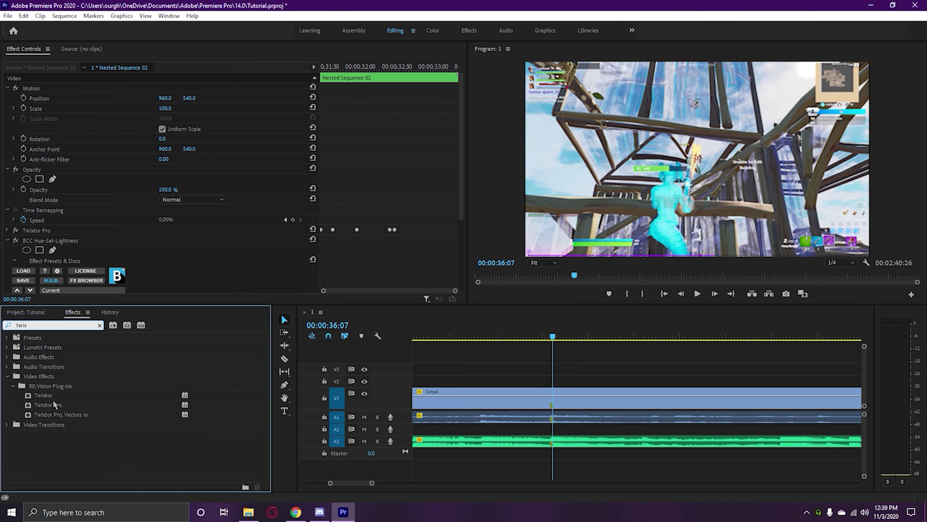
{"action": "left_click_drag", "start_coordinate": [54, 404], "coordinate": [489, 405]}
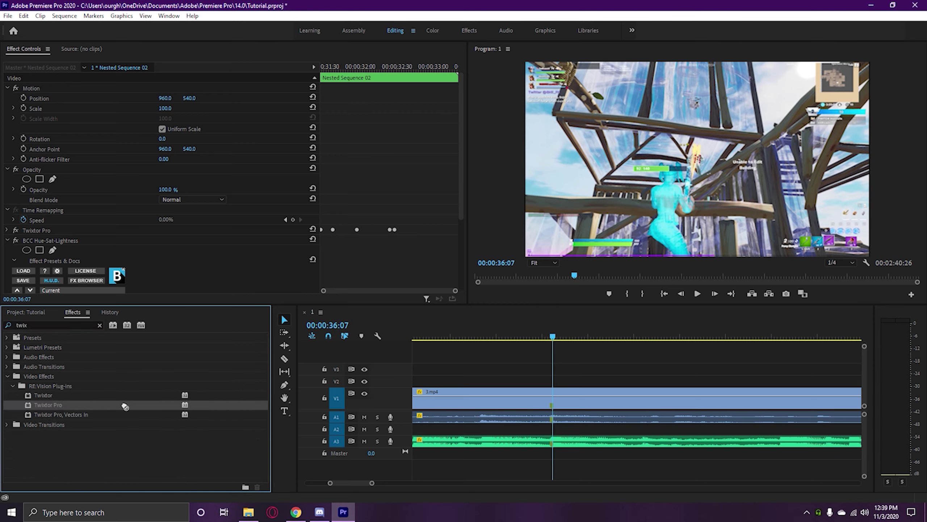
Step: Split the 3.mp4 video clip on V1 at 00:00:35:36, shortly before its marker
{"action": "left_click", "coordinate": [553, 338]}
{"action": "left_click_drag", "start_coordinate": [553, 339], "coordinate": [552, 339]}
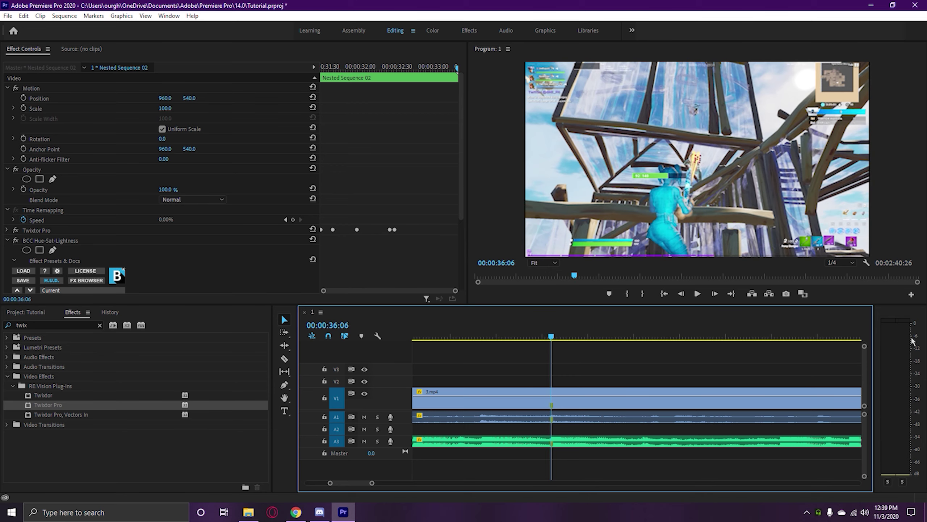
{"action": "key", "text": "shift+Left"}
{"action": "key", "text": "shift+Left"}
{"action": "key", "text": "shift+Left"}
{"action": "key", "text": "shift+Left"}
{"action": "key", "text": "shift+Left"}
{"action": "key", "text": "shift+Left"}
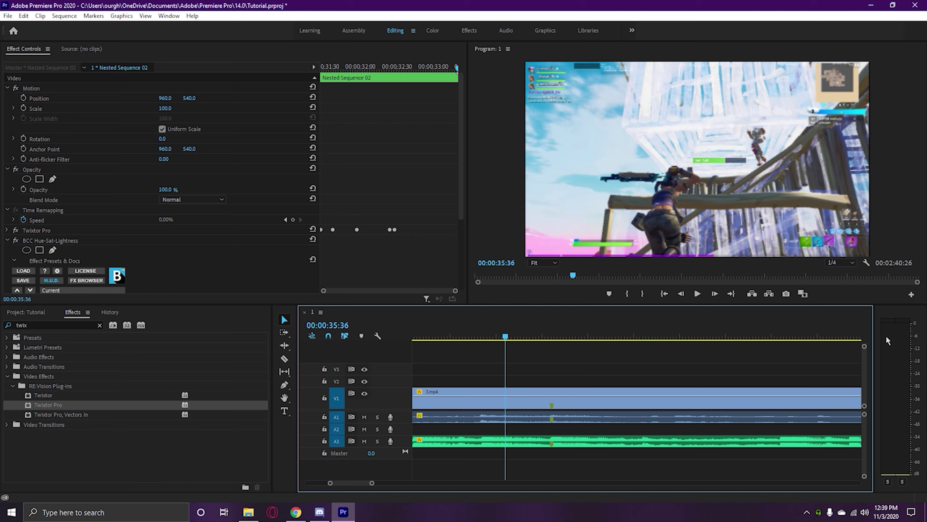
{"action": "key", "text": "c"}
{"action": "left_click", "coordinate": [509, 406]}
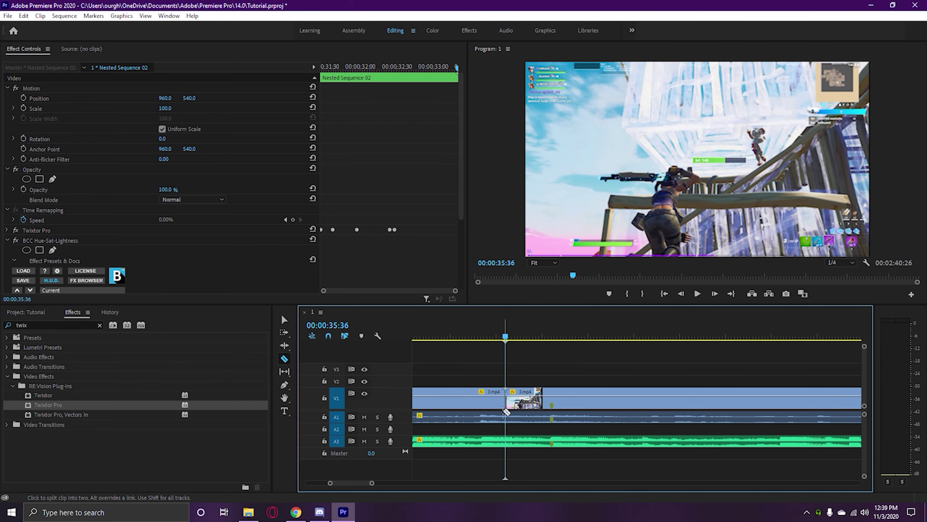
{"action": "key", "text": "v"}
Step: Nest the second piece of 3.mp4 under the default name and apply Twixtor Pro to the nested clip
{"action": "left_click_drag", "start_coordinate": [114, 403], "coordinate": [564, 406]}
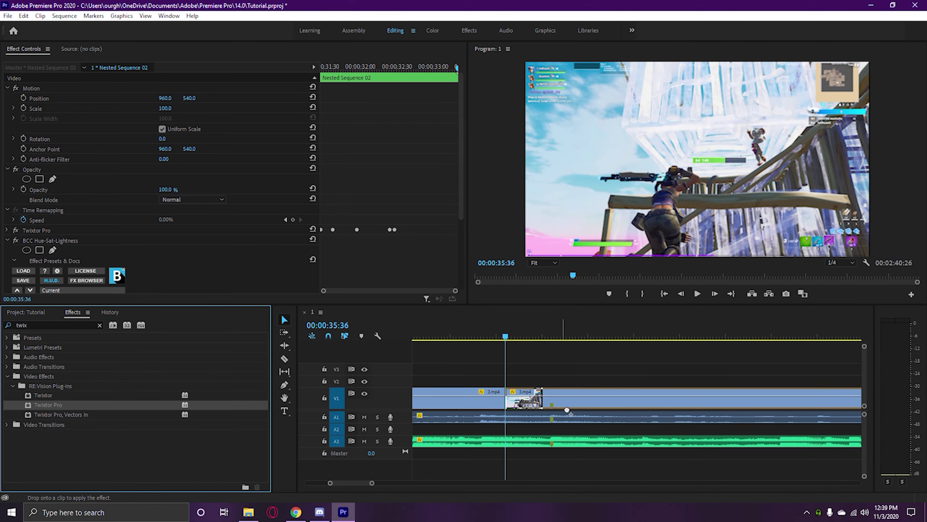
{"action": "right_click", "coordinate": [565, 401]}
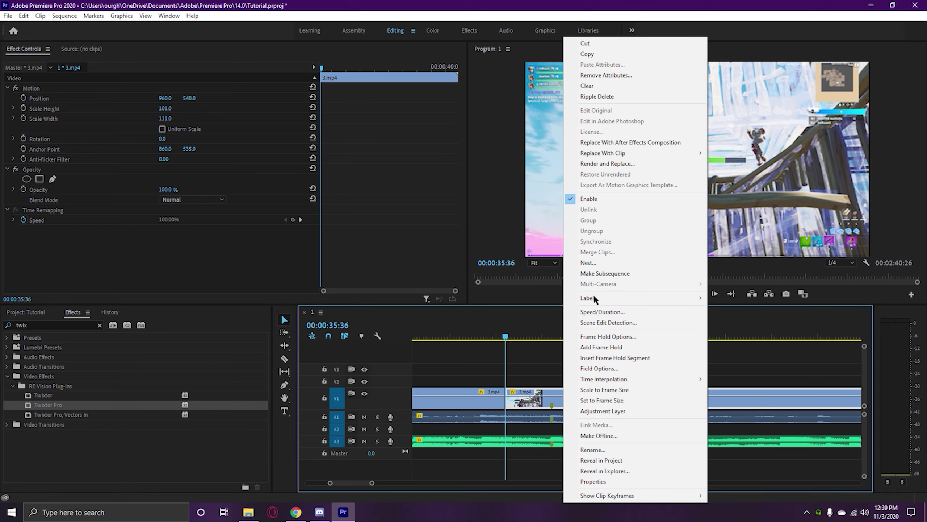
{"action": "left_click", "coordinate": [591, 262]}
{"action": "key", "text": "Return"}
{"action": "left_click_drag", "start_coordinate": [136, 405], "coordinate": [577, 405]}
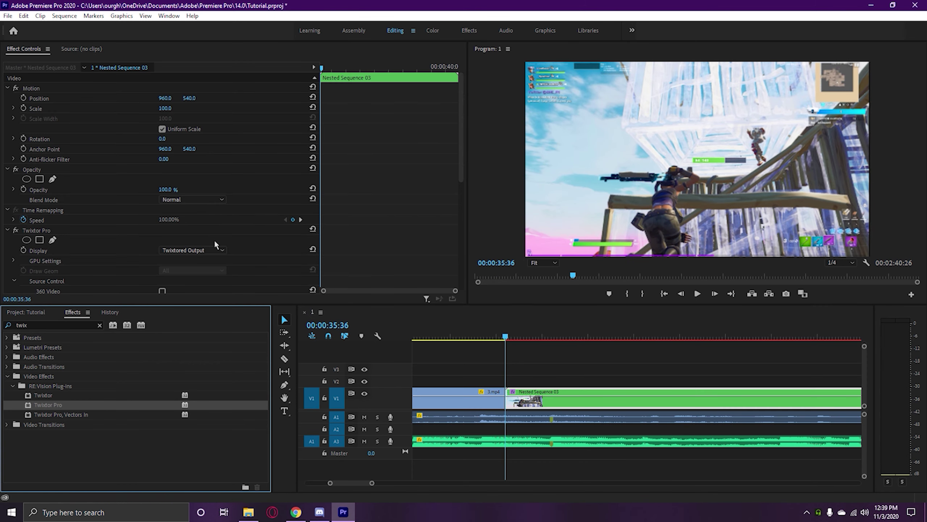
Step: Keyframe Twixtor Pro's Speed % on the nested clip at 100 at 00:00:35:57 and 250 at 00:00:36:09
{"action": "scroll", "coordinate": [215, 239], "scroll_direction": "down", "scroll_amount": 5}
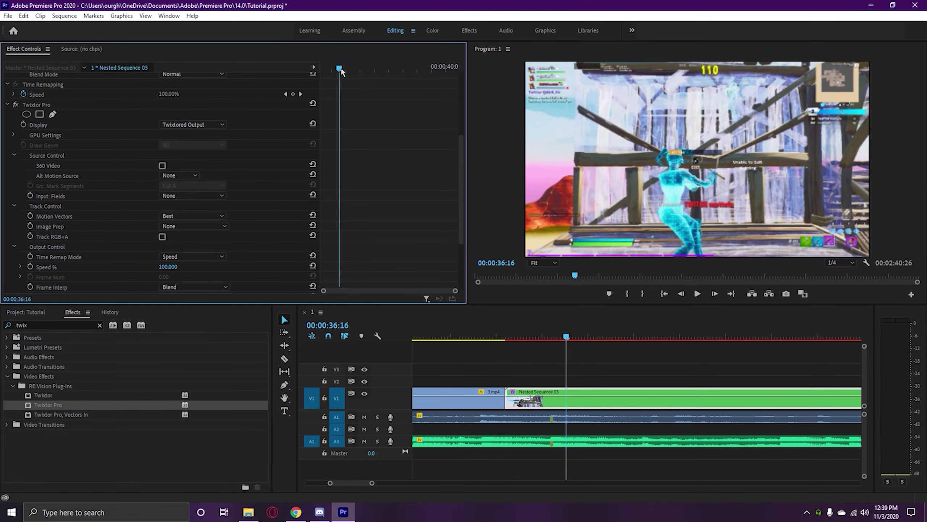
{"action": "left_click_drag", "start_coordinate": [341, 67], "coordinate": [359, 75]}
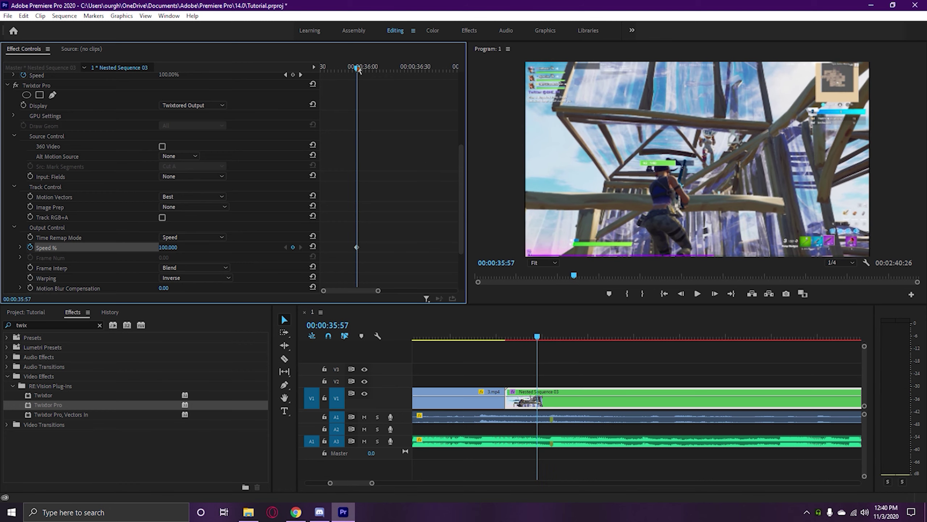
{"action": "left_click_drag", "start_coordinate": [358, 70], "coordinate": [380, 71]}
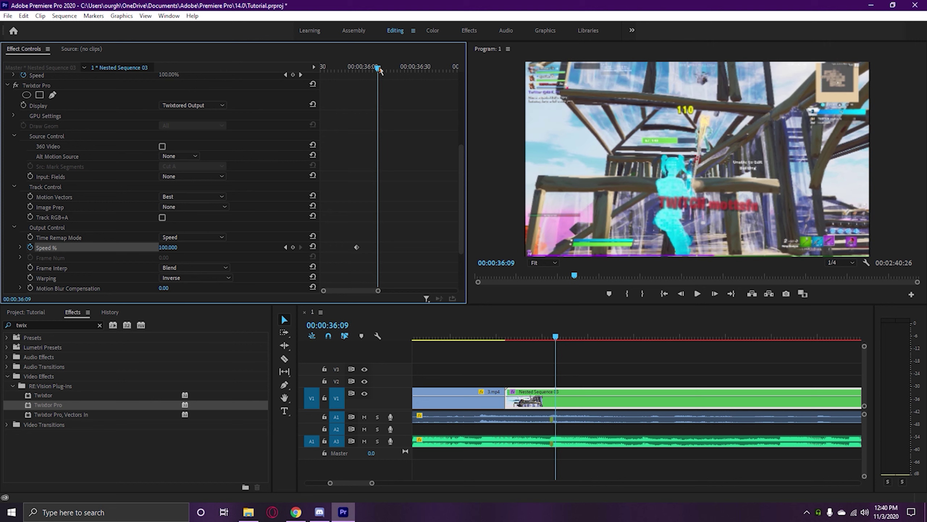
{"action": "left_click", "coordinate": [159, 248]}
{"action": "type", "text": "250"}
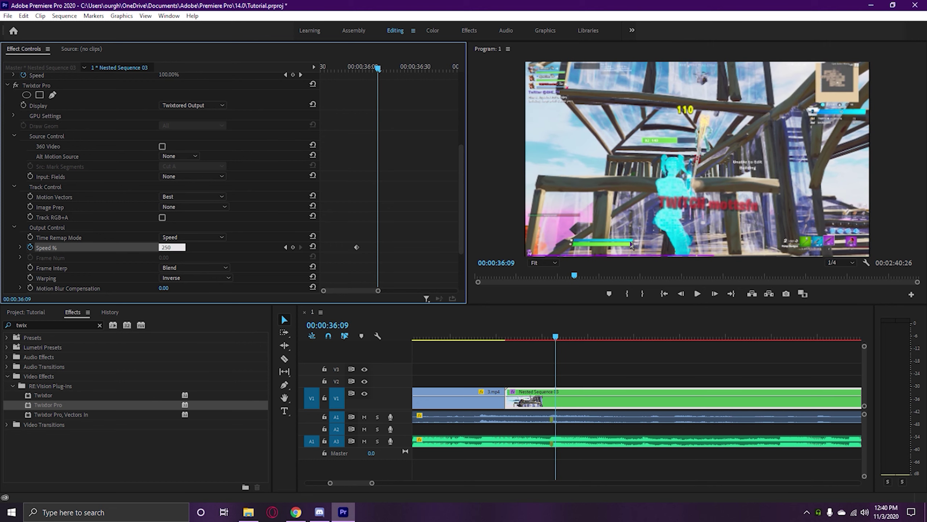
{"action": "key", "text": "Return"}
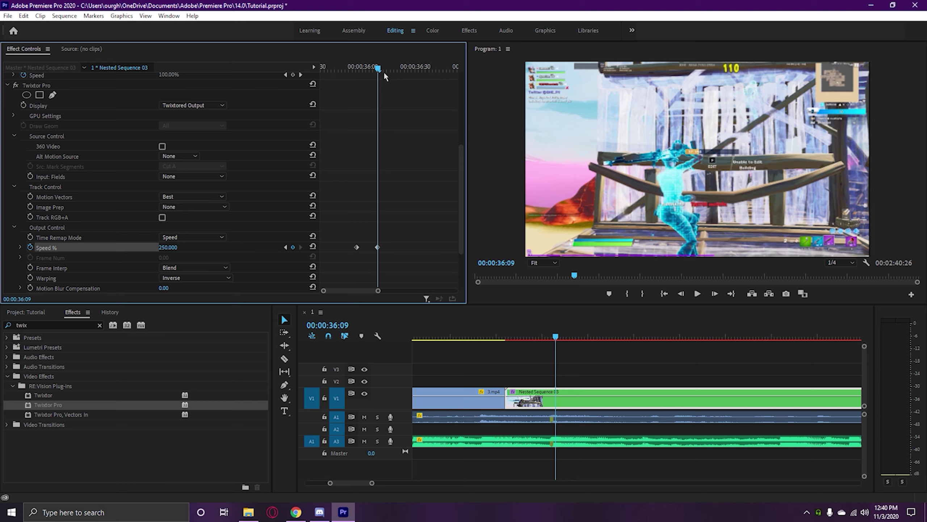
Step: Add a Twixtor Pro Speed % keyframe of 50 at 00:00:36:11
{"action": "left_click_drag", "start_coordinate": [379, 70], "coordinate": [382, 70]}
{"action": "left_click", "coordinate": [170, 248]}
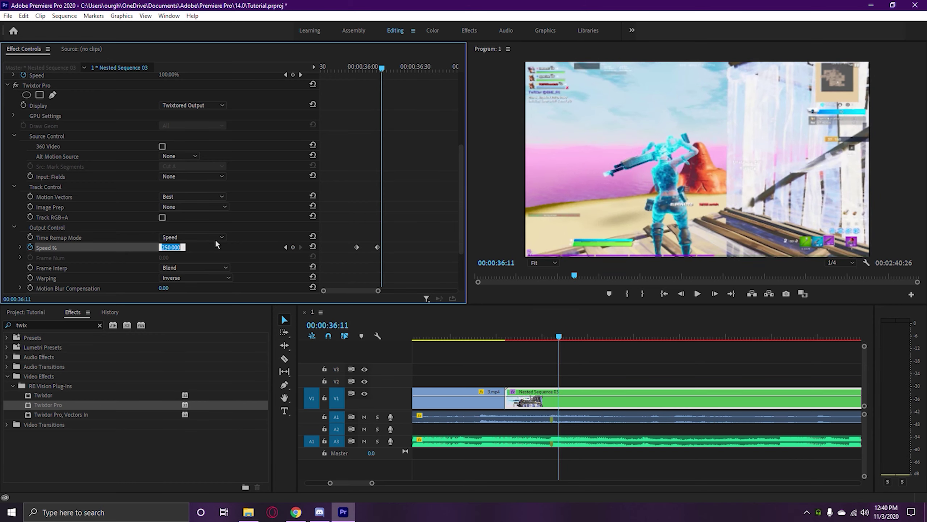
{"action": "type", "text": "50"}
{"action": "key", "text": "Return"}
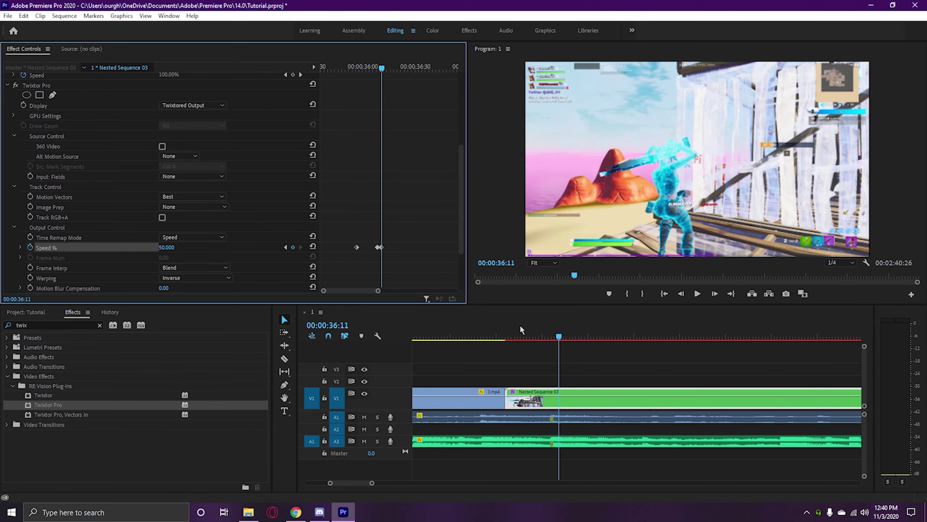
Step: Align the first 3.mp4 piece with the end of the preceding nested clip and play back the speed ramp
{"action": "scroll", "coordinate": [533, 359], "scroll_direction": "down", "scroll_amount": 5}
{"action": "left_click_drag", "start_coordinate": [460, 403], "coordinate": [453, 403]}
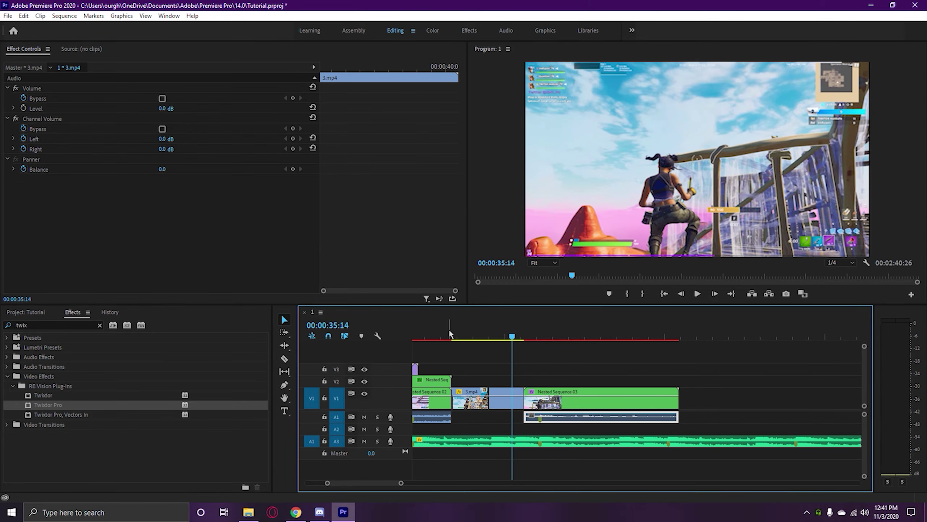
{"action": "left_click", "coordinate": [450, 335]}
{"action": "key", "text": "space"}
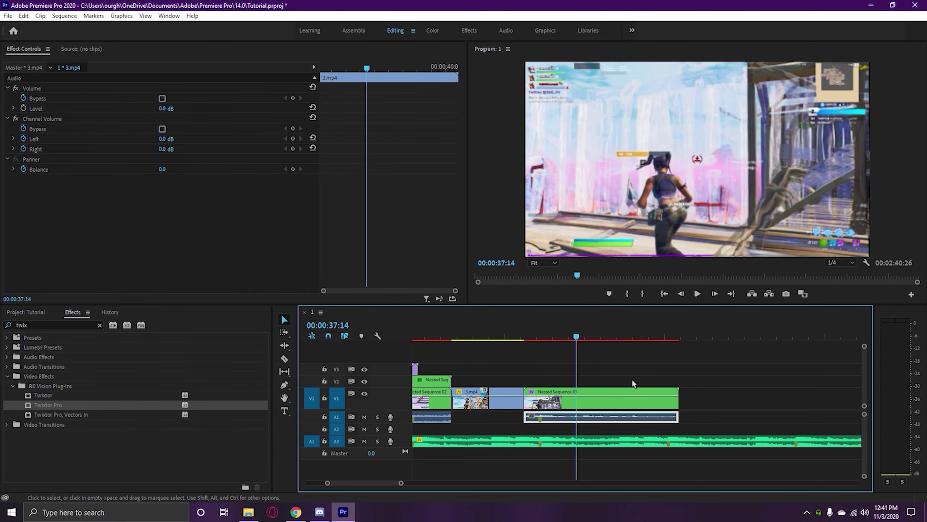
Step: Add a Twixtor Pro Speed % keyframe of 100 at 00:00:36:45 on Nested Sequence 03 and play back the ramp
{"action": "left_click", "coordinate": [603, 400]}
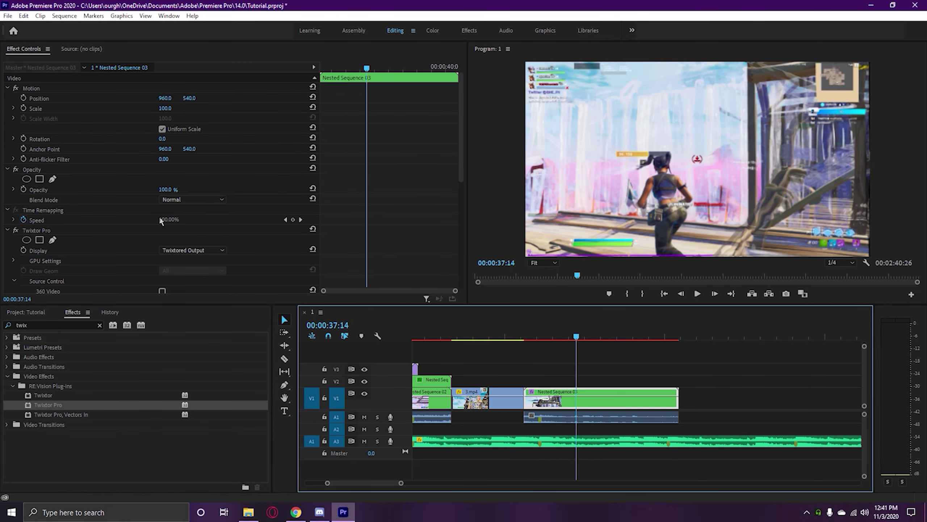
{"action": "scroll", "coordinate": [359, 199], "scroll_direction": "down", "scroll_amount": 4}
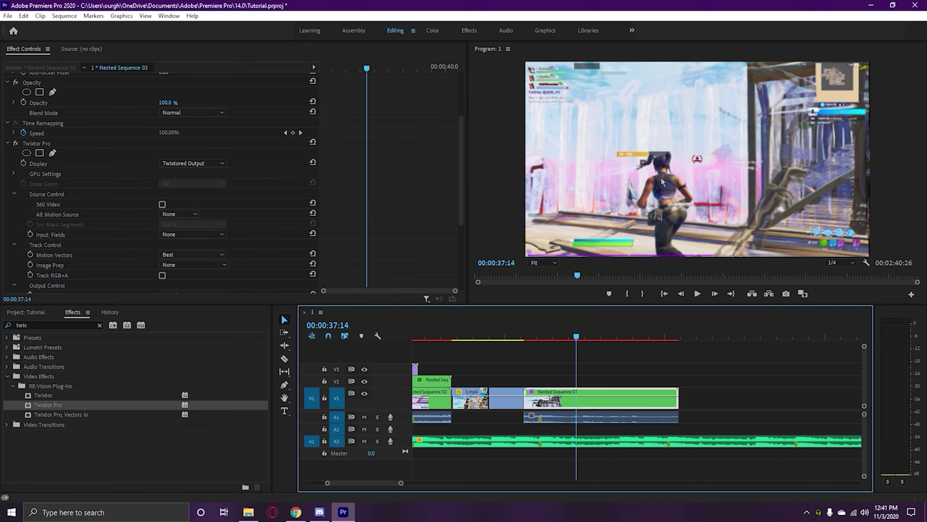
{"action": "scroll", "coordinate": [325, 171], "scroll_direction": "down", "scroll_amount": 4}
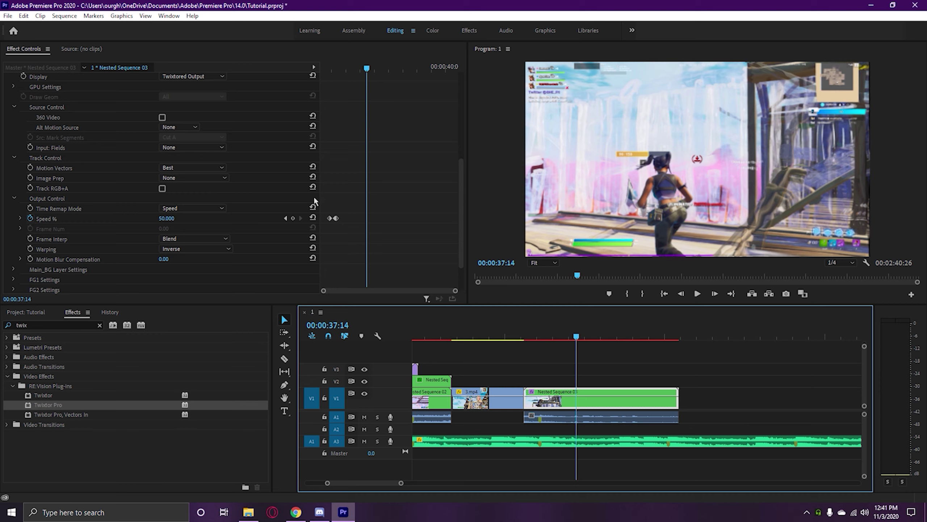
{"action": "left_click_drag", "start_coordinate": [359, 70], "coordinate": [353, 69]}
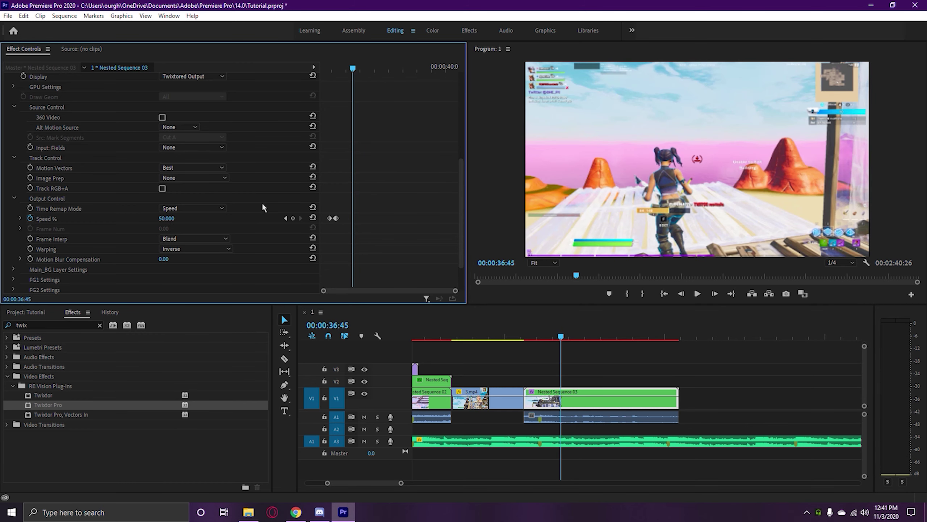
{"action": "left_click", "coordinate": [165, 219]}
{"action": "type", "text": "100"}
{"action": "key", "text": "Return"}
{"action": "left_click", "coordinate": [511, 333]}
{"action": "key", "text": "space"}
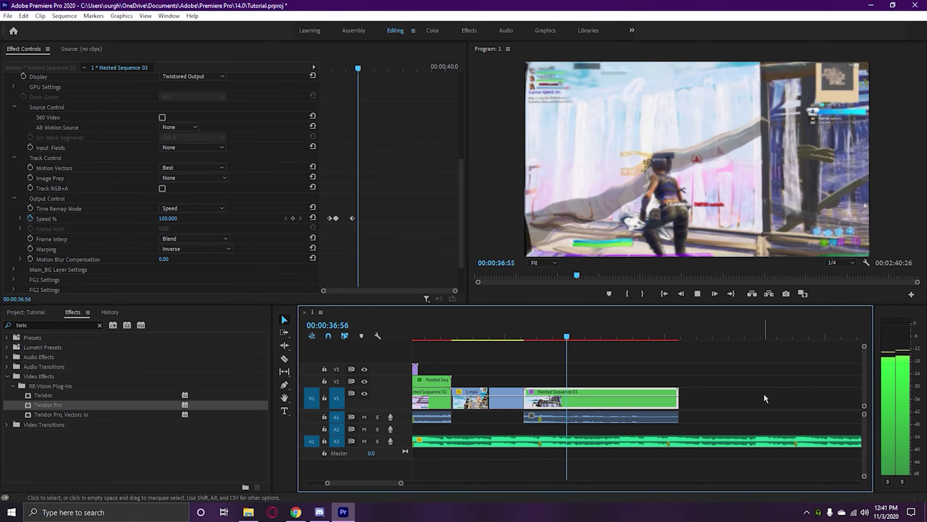
{"action": "key", "text": "space"}
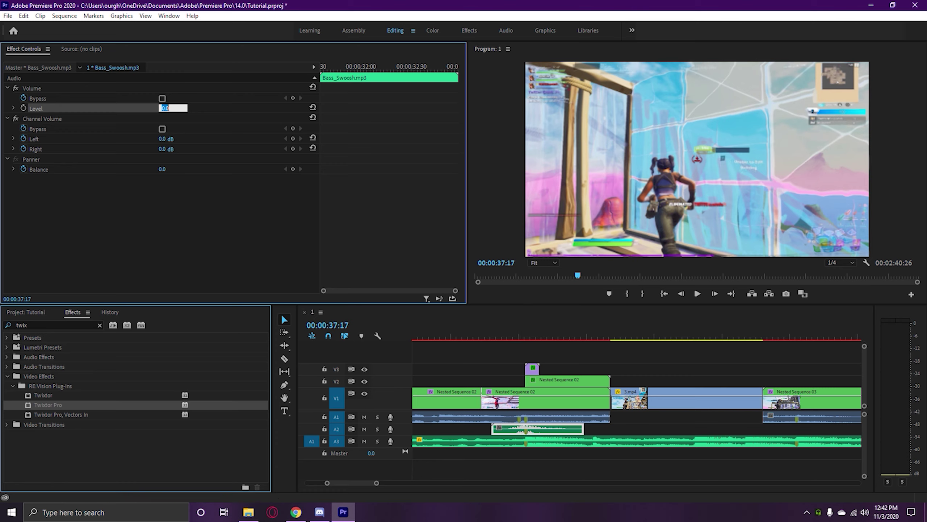
Step: Set the Bass_Swoosh.mp3 level to -8 dB and duplicate the clip on A2 at the start of Nested Sequence 03
{"action": "key", "text": "Return"}
{"action": "key", "text": "minus"}
{"action": "left_click_drag", "start_coordinate": [595, 431], "coordinate": [723, 432]}
{"action": "key", "text": "minus"}
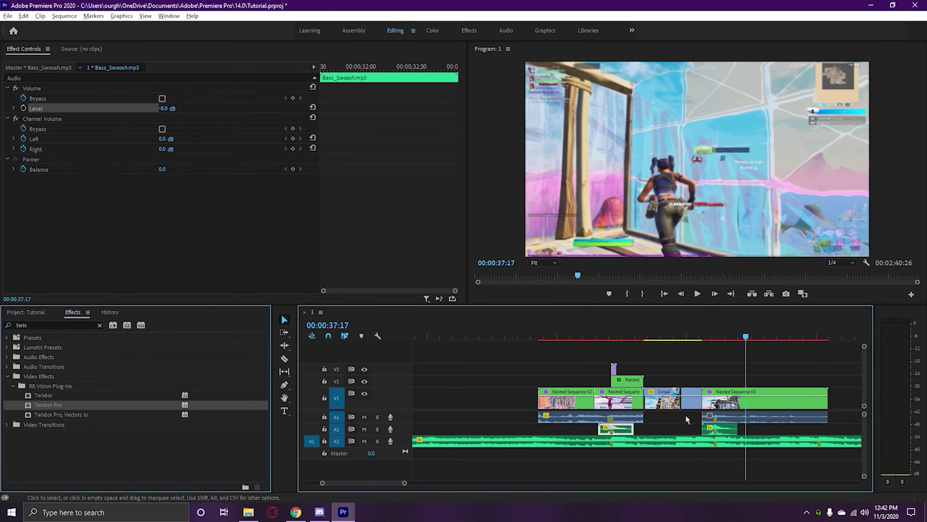
Step: Play back the montage from the start of the first clip at 00:00:29:14 to check both bass swooshes
{"action": "left_click", "coordinate": [531, 337]}
{"action": "scroll", "coordinate": [805, 384], "scroll_direction": "down", "scroll_amount": 1}
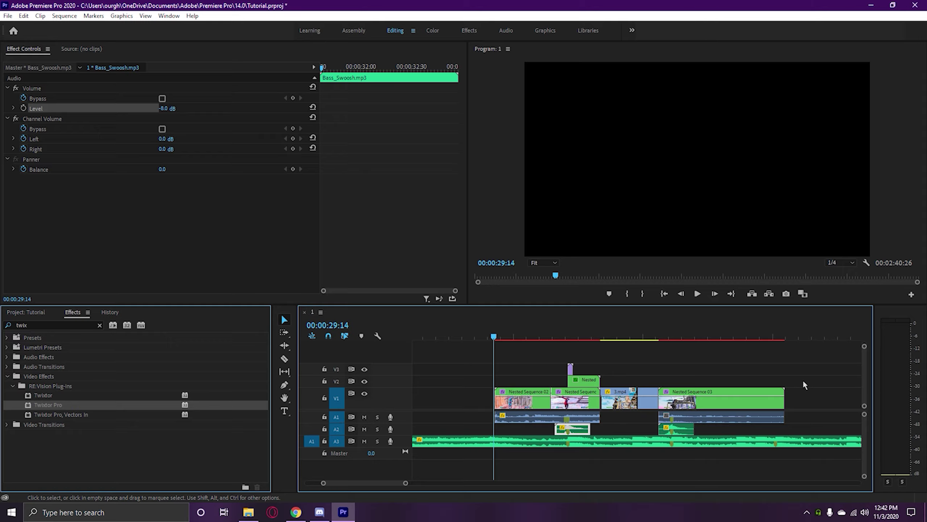
{"action": "key", "text": "space"}
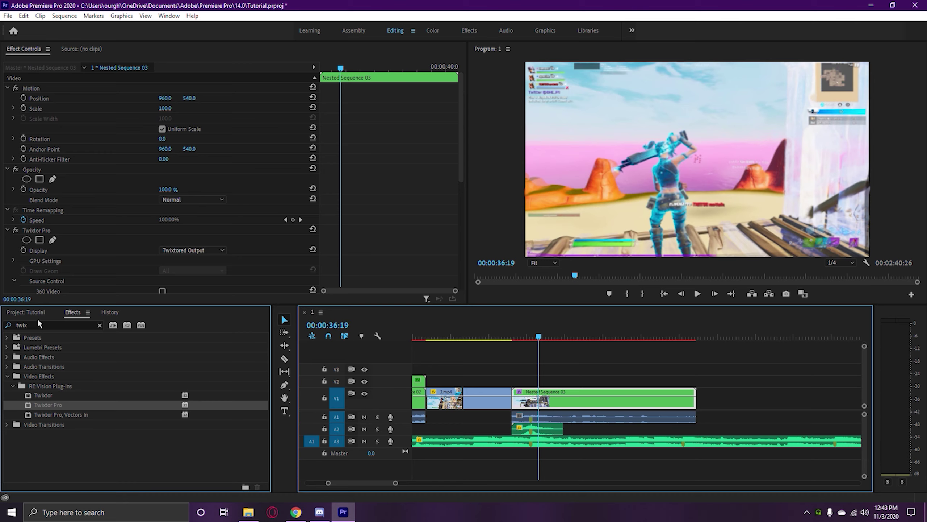
Step: Split Nested Sequence 03 at 00:00:36:06 and apply the S_Glow effect to the part after the cut
{"action": "left_click", "coordinate": [39, 324]}
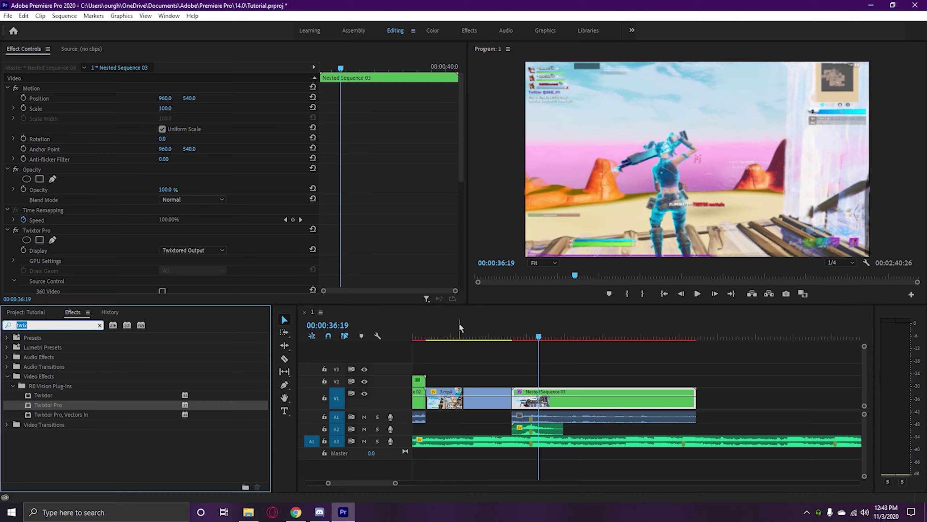
{"action": "type", "text": "S_glow"}
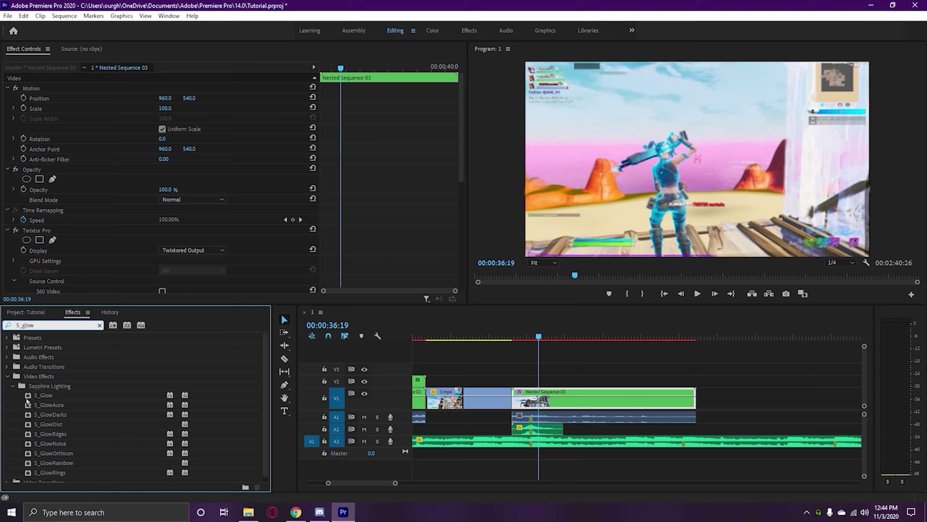
{"action": "scroll", "coordinate": [526, 376], "scroll_direction": "up", "scroll_amount": 3}
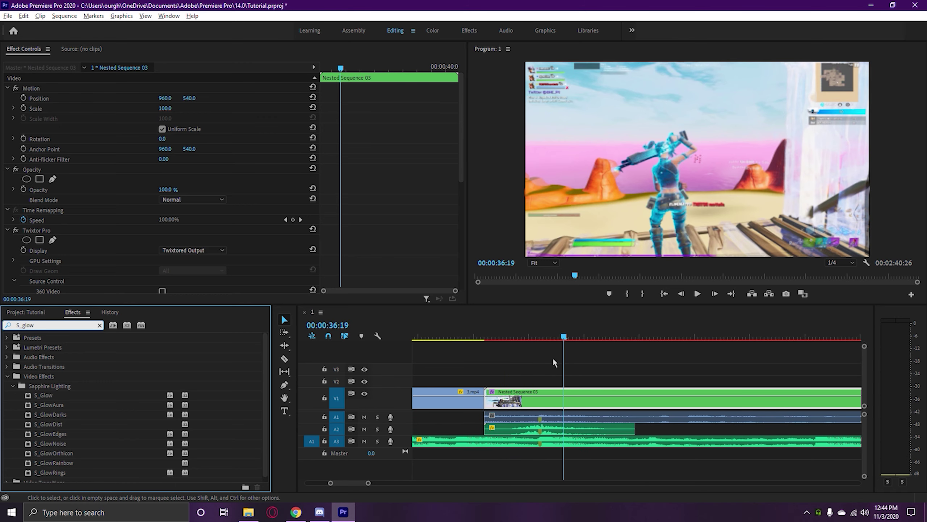
{"action": "left_click_drag", "start_coordinate": [552, 336], "coordinate": [541, 338]}
{"action": "key", "text": "c"}
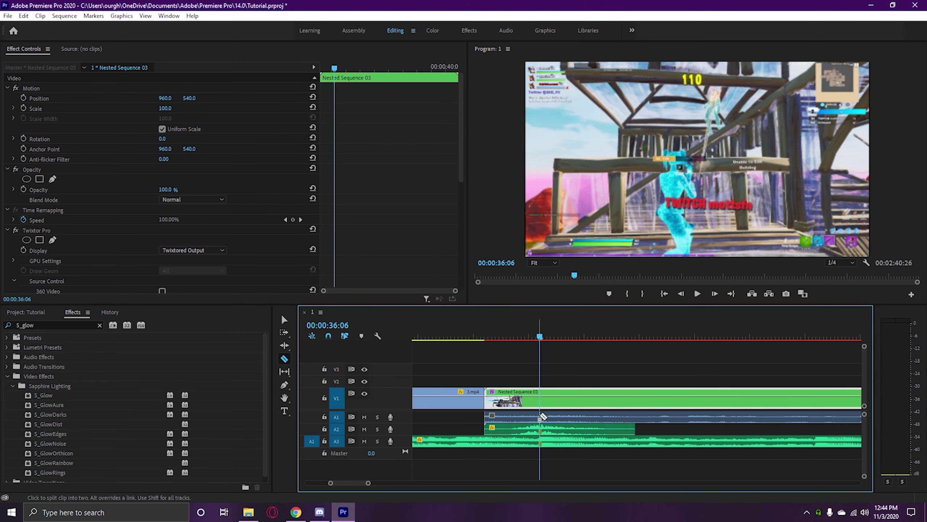
{"action": "left_click", "coordinate": [541, 405]}
{"action": "key", "text": "v"}
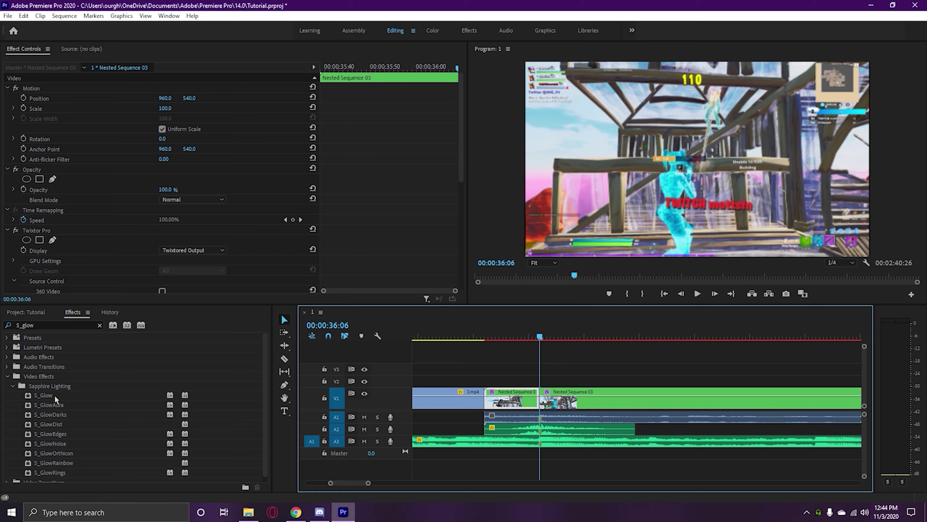
{"action": "left_click_drag", "start_coordinate": [54, 394], "coordinate": [590, 409]}
Step: Keyframe S_Glow Brightness from 2 at the clip's start to 0 at 00:00:36:38 and play back the glow
{"action": "scroll", "coordinate": [216, 220], "scroll_direction": "down", "scroll_amount": 3}
{"action": "scroll", "coordinate": [216, 220], "scroll_direction": "down", "scroll_amount": 10}
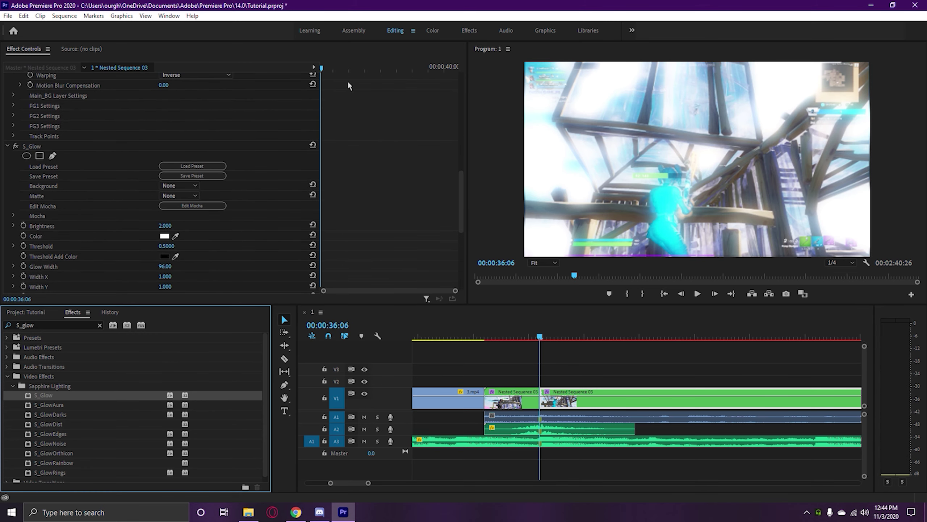
{"action": "left_click_drag", "start_coordinate": [334, 68], "coordinate": [315, 69]}
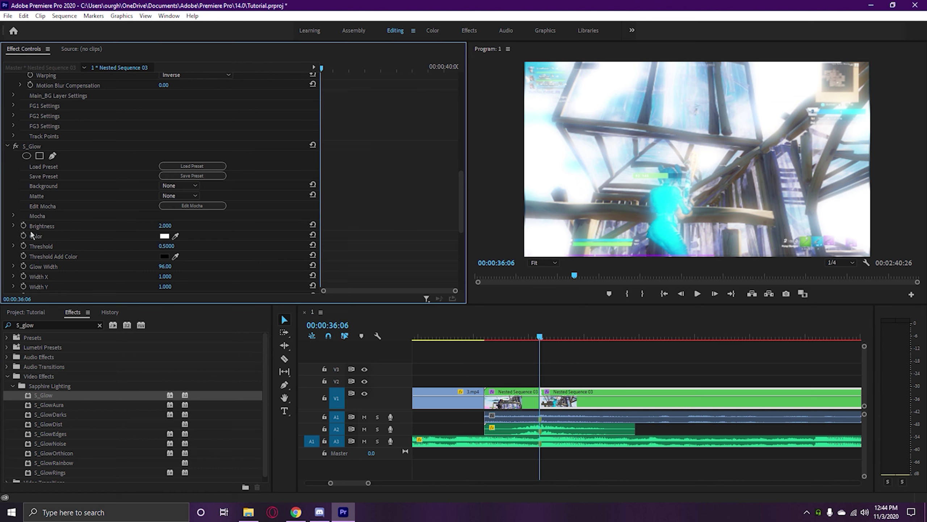
{"action": "left_click", "coordinate": [23, 226]}
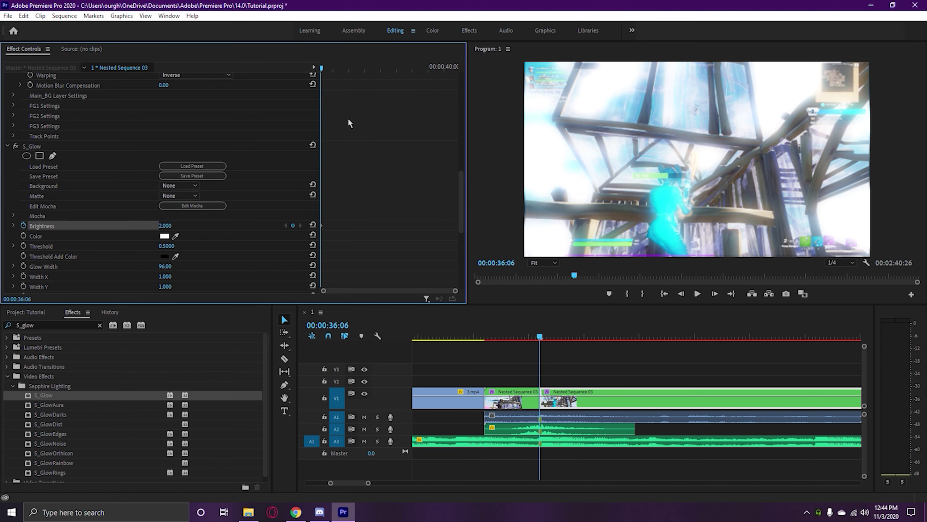
{"action": "left_click_drag", "start_coordinate": [328, 72], "coordinate": [337, 71]}
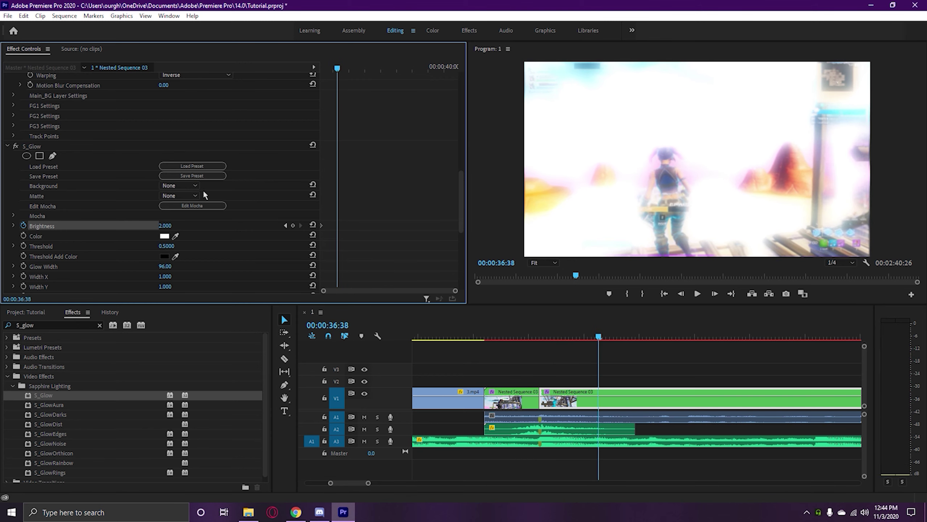
{"action": "left_click", "coordinate": [167, 226]}
{"action": "type", "text": "0"}
{"action": "key", "text": "Return"}
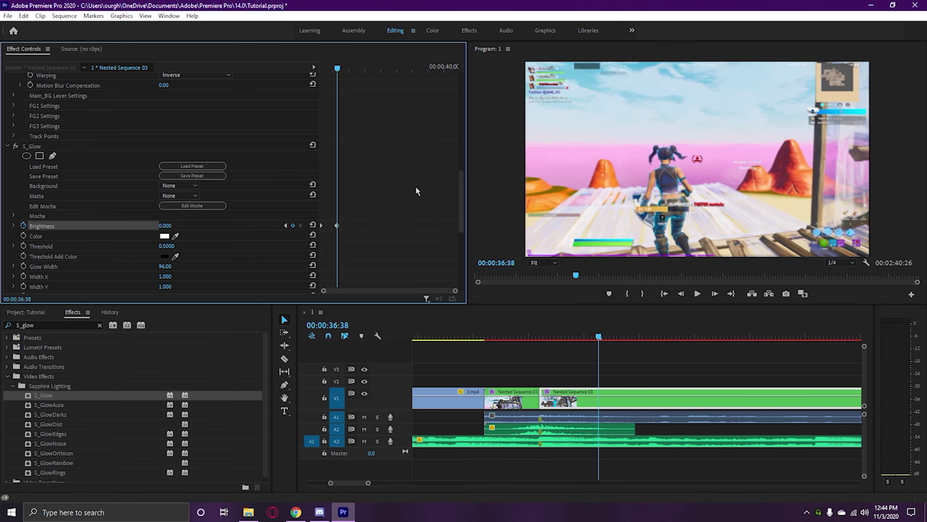
{"action": "left_click", "coordinate": [530, 336]}
{"action": "key", "text": "space"}
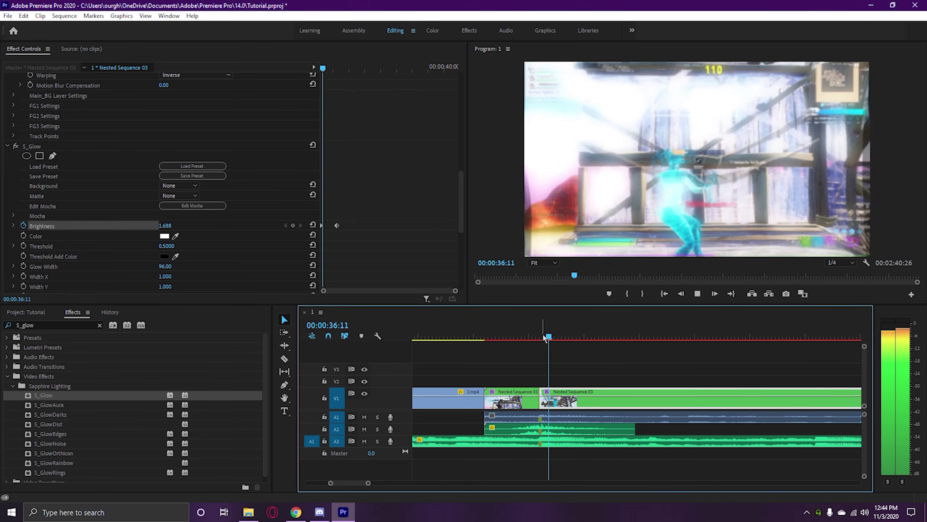
{"action": "key", "text": "space"}
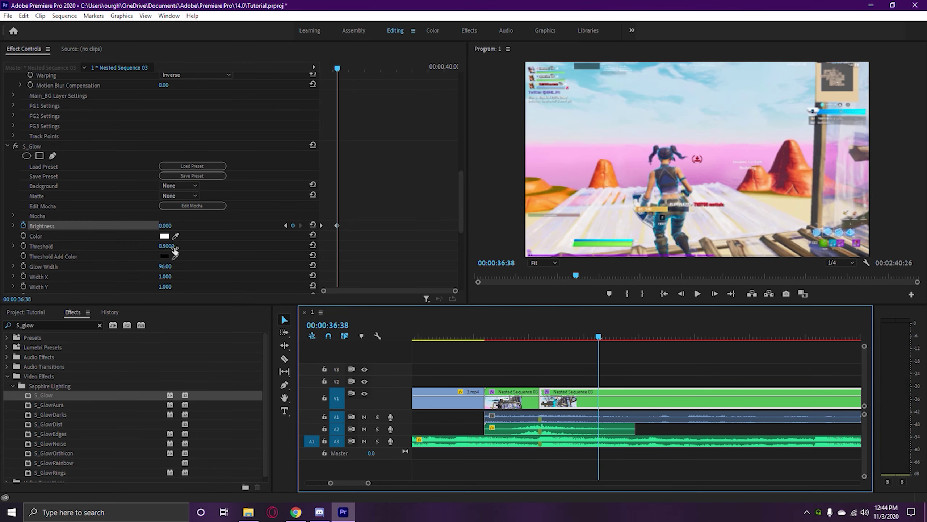
Step: Set the S_Glow color to purple A800FF and play back the cut
{"action": "left_click", "coordinate": [164, 236]}
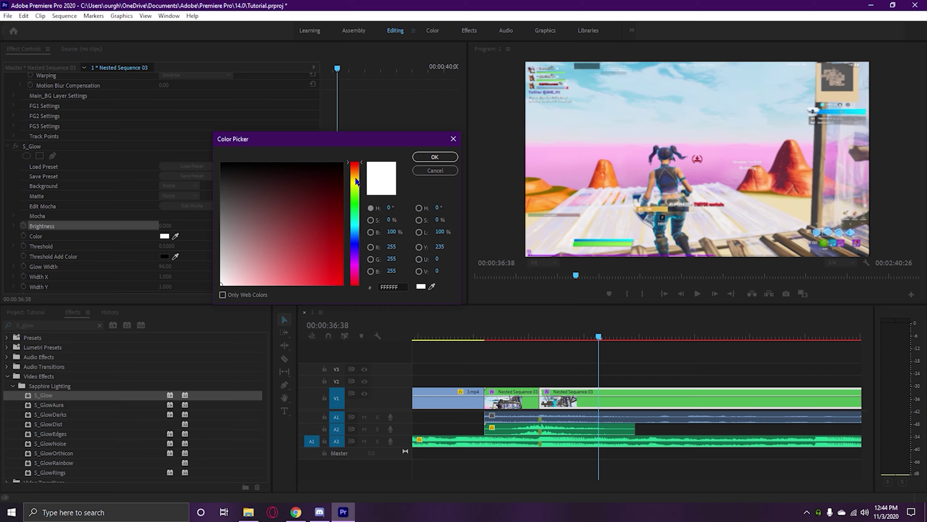
{"action": "left_click_drag", "start_coordinate": [356, 181], "coordinate": [356, 258]}
{"action": "left_click", "coordinate": [342, 284]}
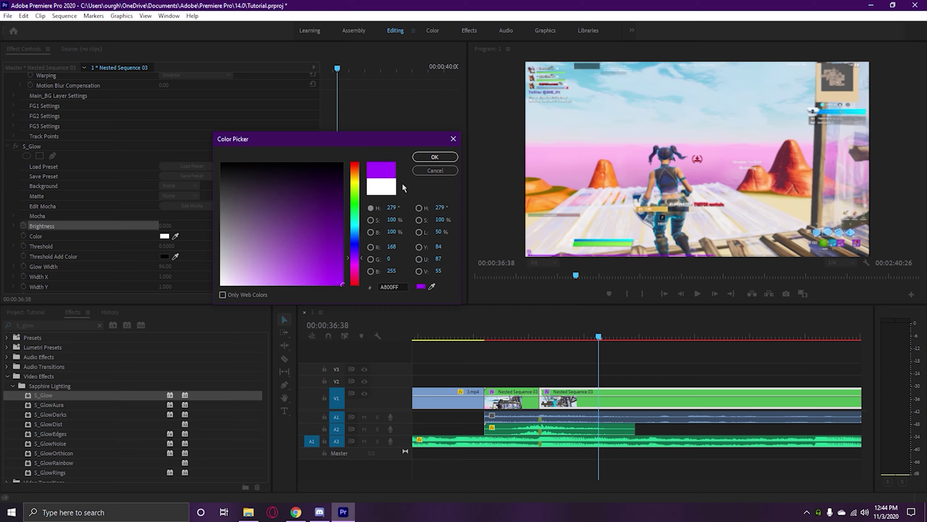
{"action": "left_click", "coordinate": [433, 156]}
{"action": "left_click_drag", "start_coordinate": [558, 327], "coordinate": [533, 326]}
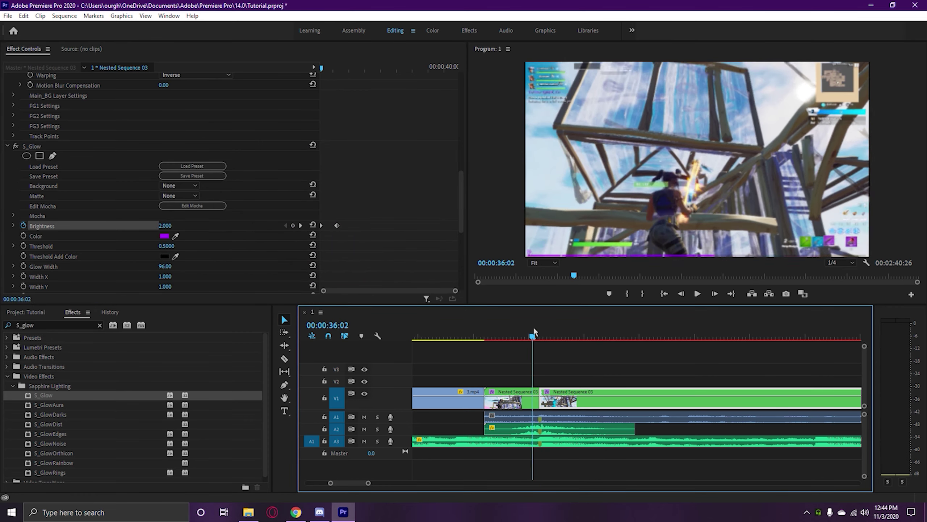
{"action": "key", "text": "space"}
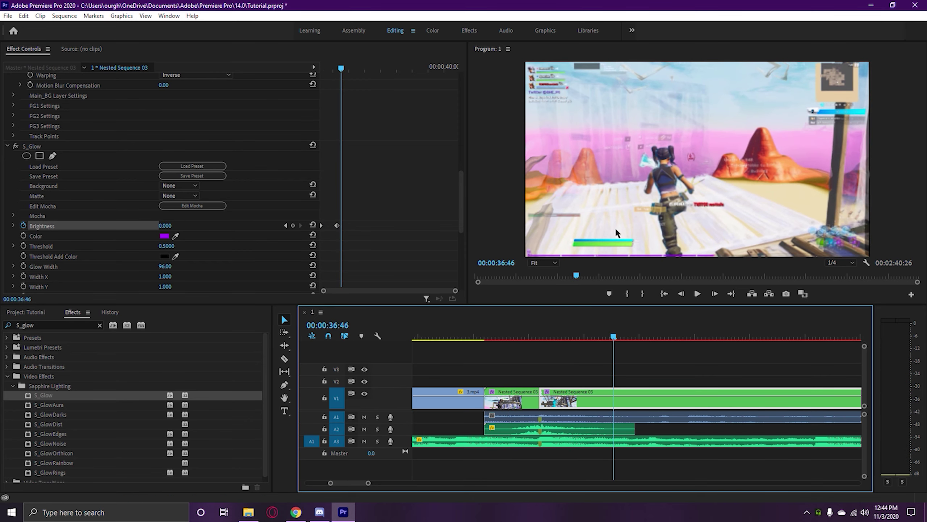
Step: Move the zero-Brightness keyframe further along the clip to lengthen the glow fade, and play it back
{"action": "left_click", "coordinate": [338, 226]}
{"action": "left_click_drag", "start_coordinate": [337, 224], "coordinate": [366, 226]}
{"action": "left_click", "coordinate": [499, 333]}
{"action": "key", "text": "space"}
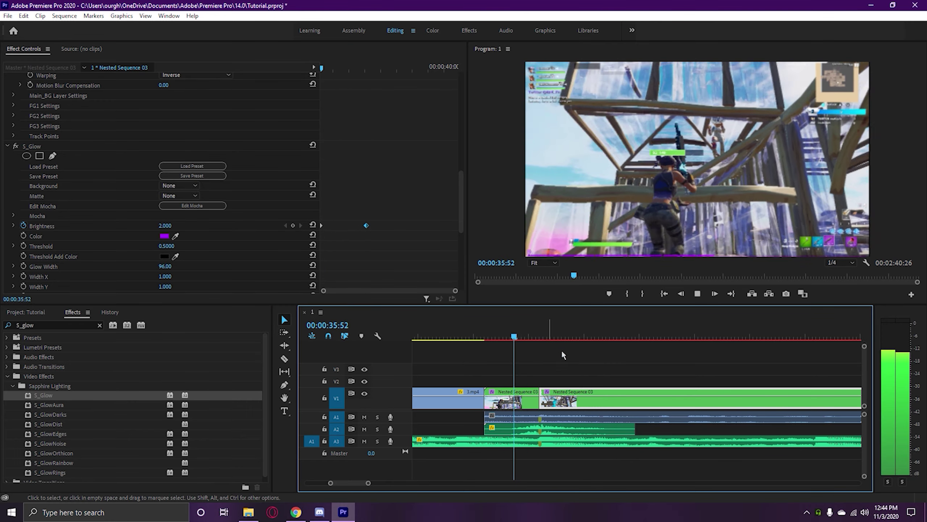
{"action": "key", "text": "space"}
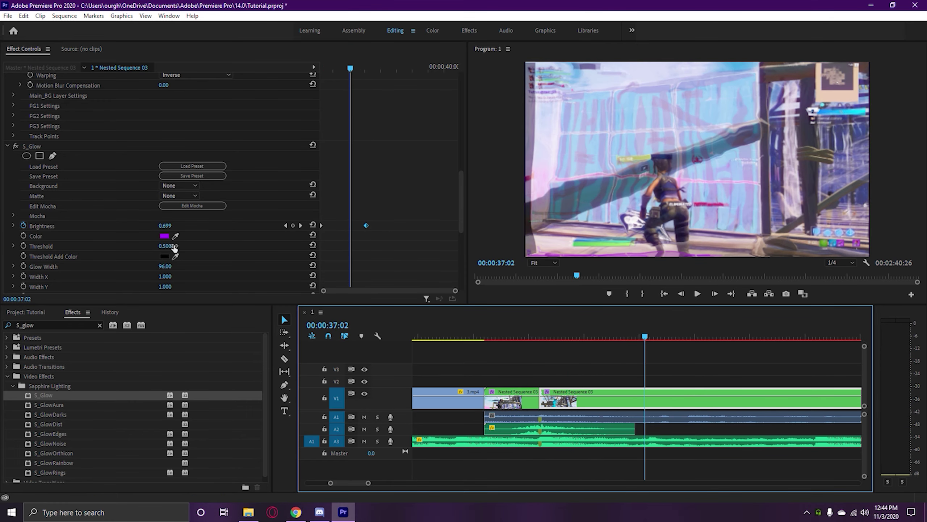
Step: Set the S_Glow Threshold to 0.8 and play back the purple glow transition
{"action": "left_click_drag", "start_coordinate": [594, 328], "coordinate": [565, 331]}
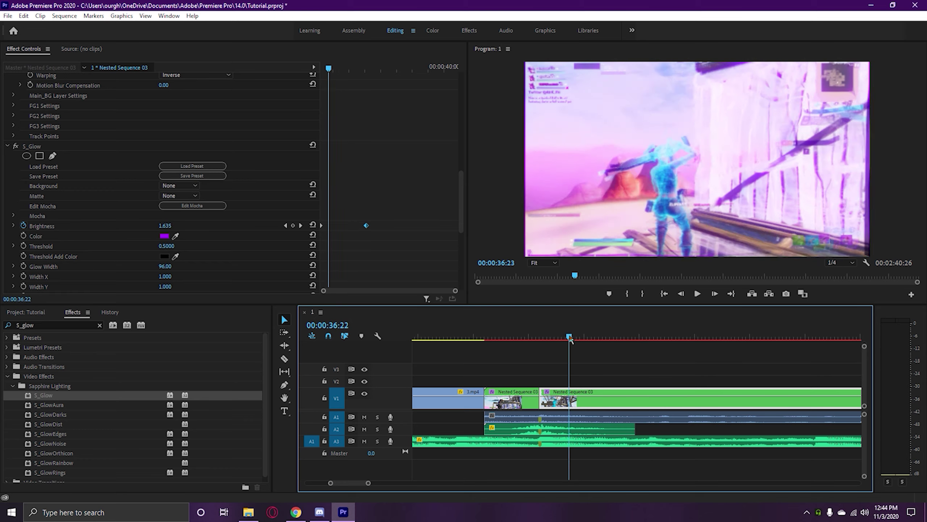
{"action": "scroll", "coordinate": [179, 248], "scroll_direction": "down", "scroll_amount": 2}
{"action": "scroll", "coordinate": [178, 243], "scroll_direction": "down", "scroll_amount": 2}
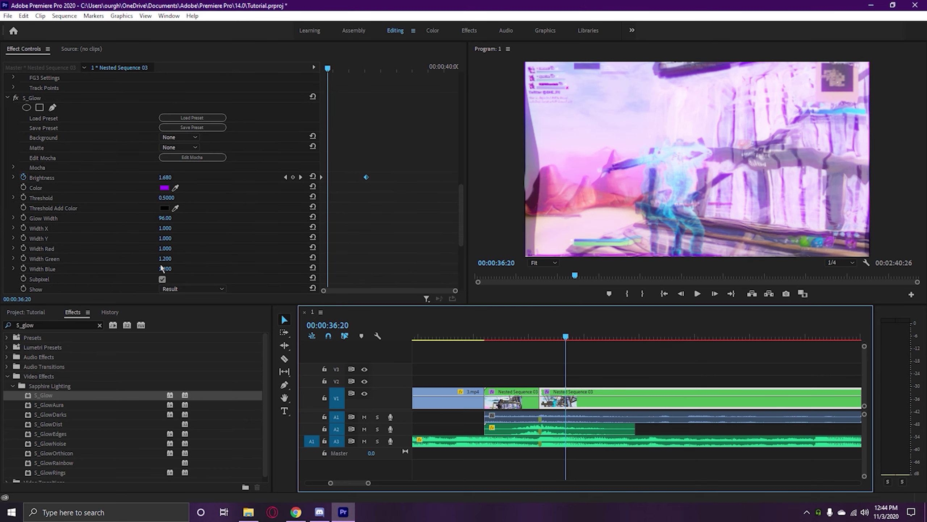
{"action": "scroll", "coordinate": [215, 268], "scroll_direction": "up", "scroll_amount": 3}
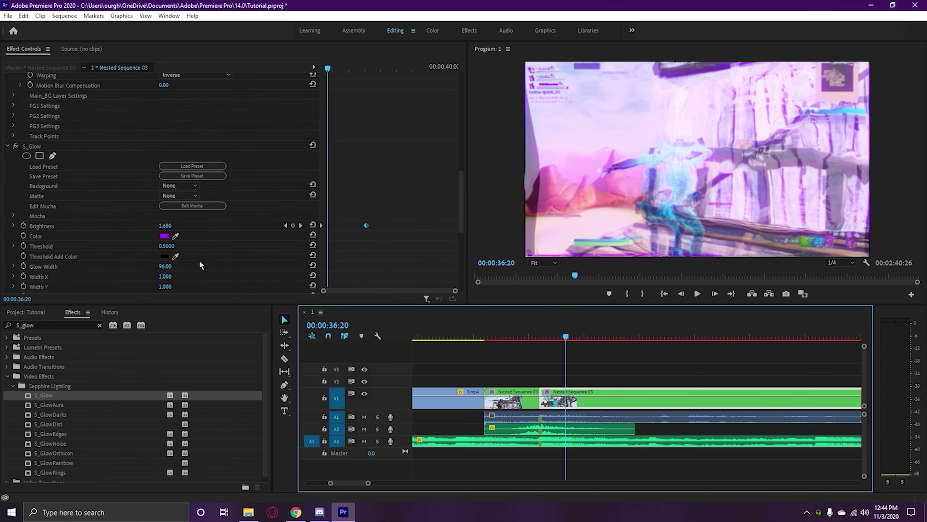
{"action": "left_click", "coordinate": [168, 246]}
{"action": "left_click", "coordinate": [548, 338]}
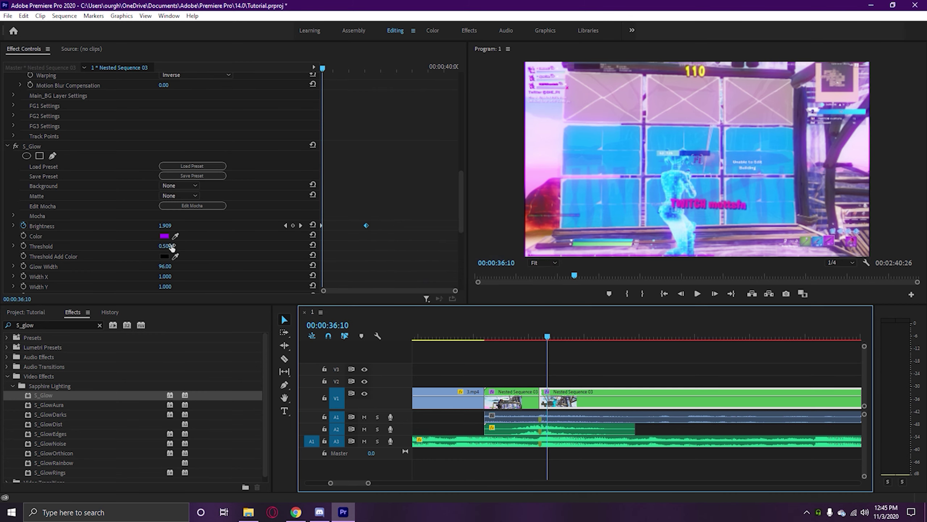
{"action": "left_click_drag", "start_coordinate": [172, 248], "coordinate": [208, 248]}
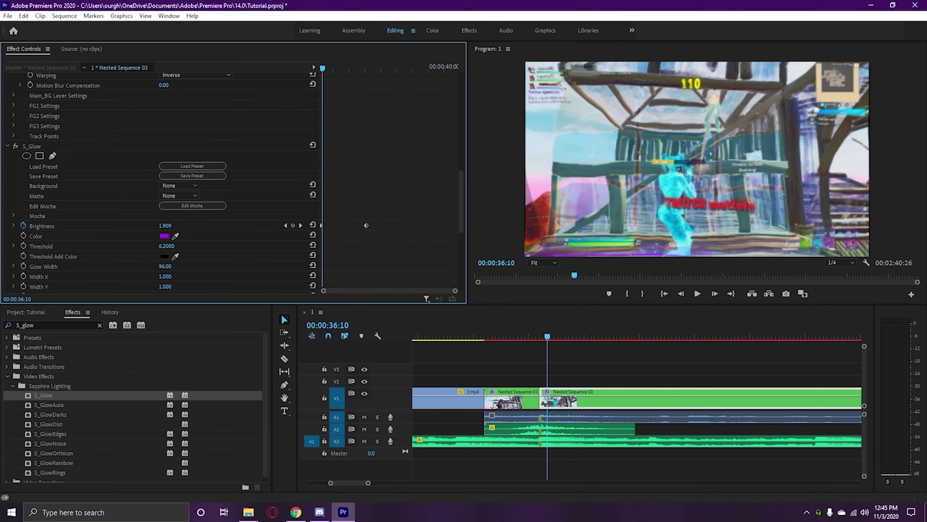
{"action": "mouse_move", "coordinate": [186, 247]}
{"action": "left_mouse_down"}
{"action": "mouse_move", "coordinate": [170, 248]}
{"action": "mouse_move", "coordinate": [180, 249]}
{"action": "left_mouse_up"}
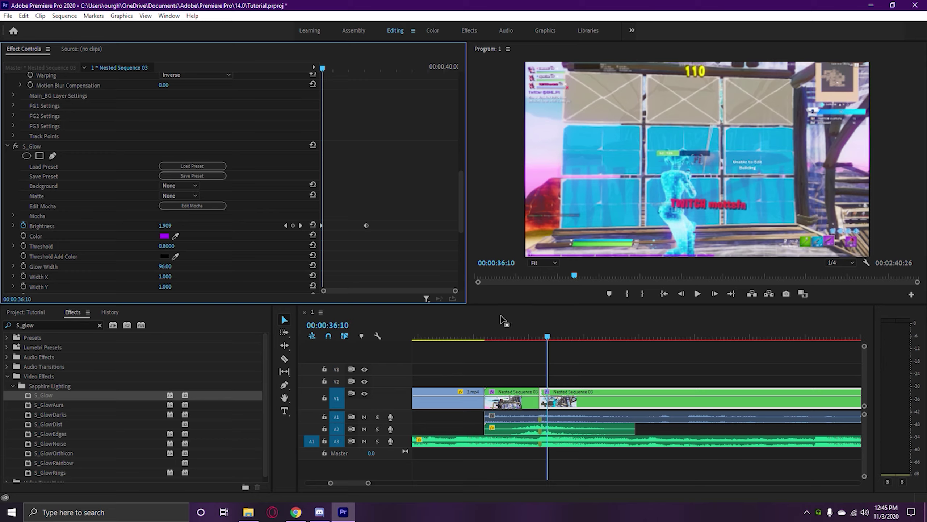
{"action": "left_click", "coordinate": [469, 331]}
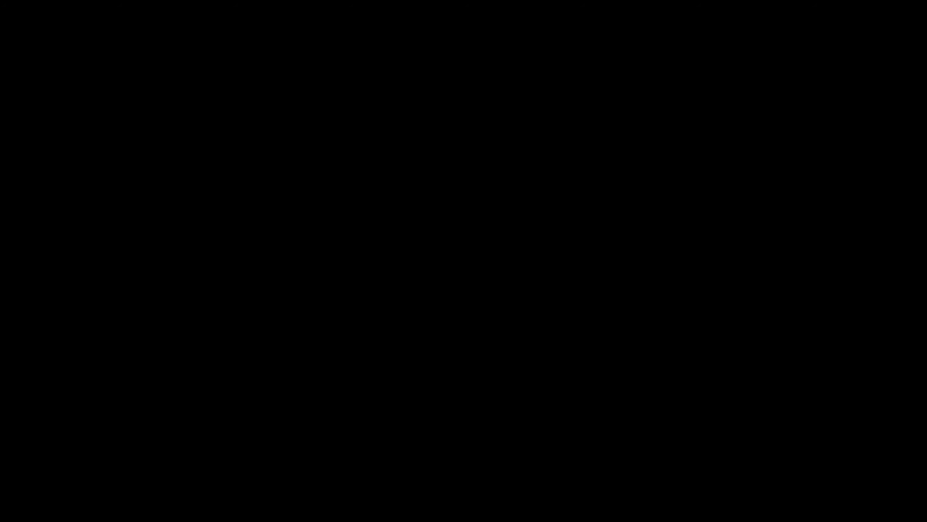
{"action": "key", "text": "space"}
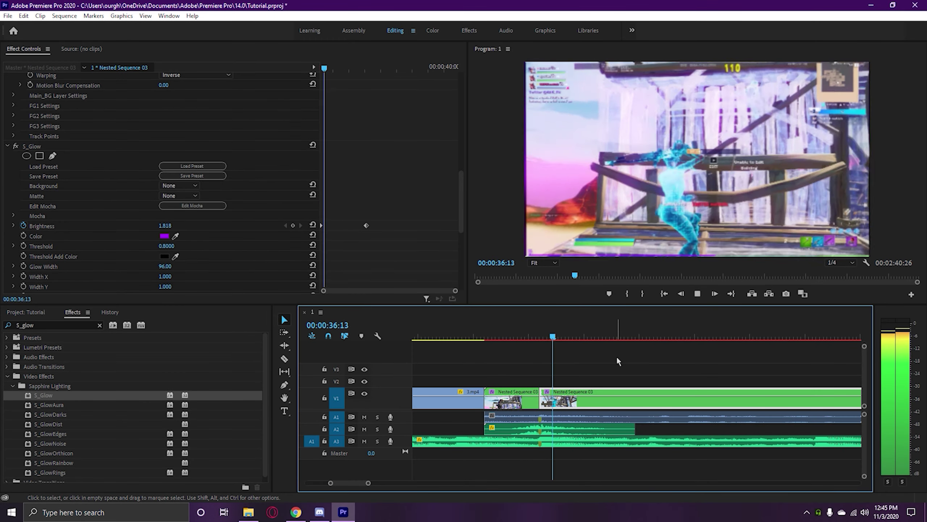
{"action": "key", "text": "space"}
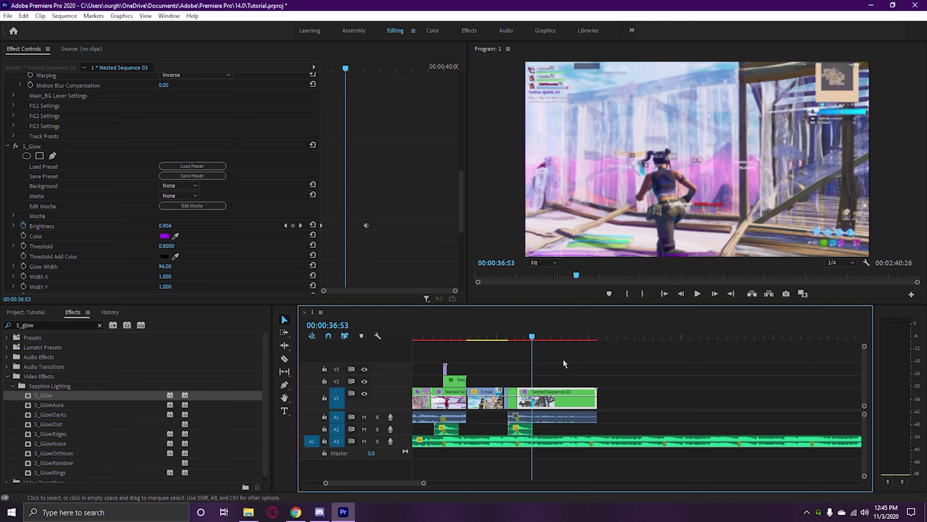
Step: Split the music clip on A3 at 00:00:34:38, above the 3.mp4 clip's remaining section
{"action": "left_click", "coordinate": [506, 334]}
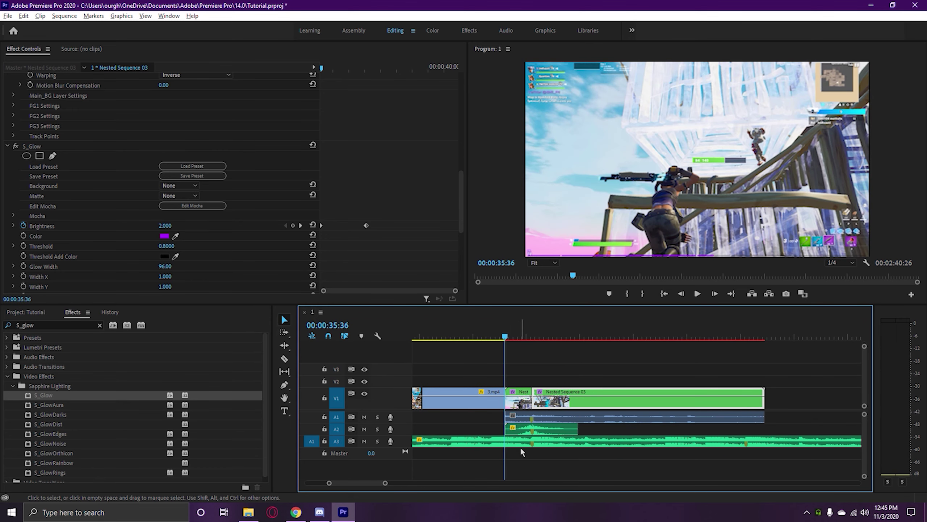
{"action": "scroll", "coordinate": [520, 447], "scroll_direction": "up", "scroll_amount": 3}
{"action": "scroll", "coordinate": [488, 442], "scroll_direction": "down", "scroll_amount": 3}
{"action": "scroll", "coordinate": [487, 442], "scroll_direction": "up", "scroll_amount": 2}
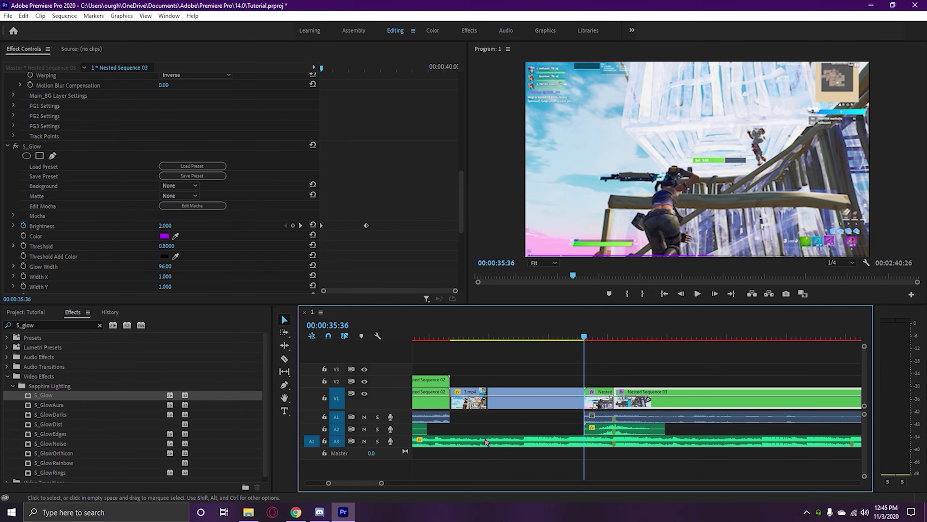
{"action": "left_click", "coordinate": [527, 334]}
{"action": "scroll", "coordinate": [524, 433], "scroll_direction": "up", "scroll_amount": 3}
{"action": "key", "text": "c"}
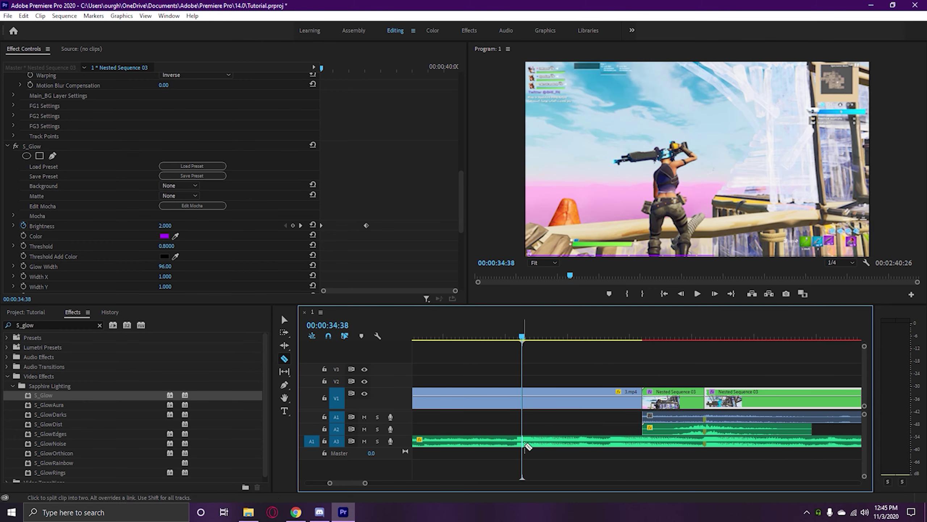
{"action": "left_click", "coordinate": [526, 442]}
{"action": "key", "text": "v"}
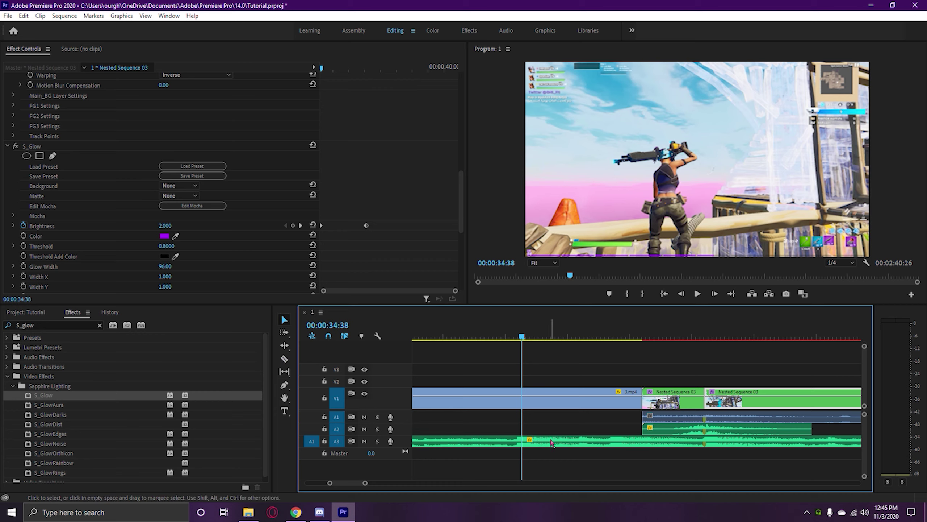
Step: Split the music again at the cut between the two Nested Sequence 03 pieces, with the segment before it selected
{"action": "left_click", "coordinate": [552, 443]}
{"action": "key", "text": "c"}
{"action": "left_click", "coordinate": [705, 442]}
{"action": "key", "text": "v"}
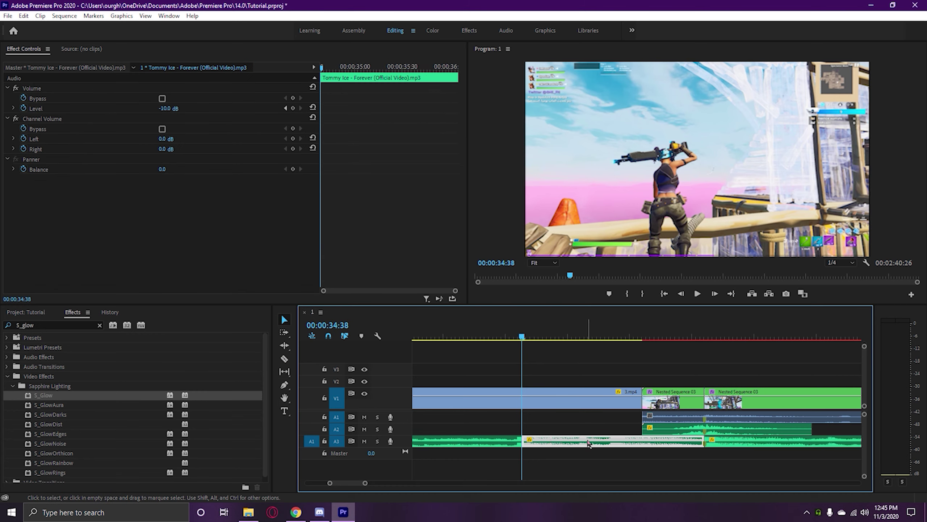
Step: Find the Lowpass audio effect and apply it to the isolated music segment on A3
{"action": "scroll", "coordinate": [596, 443], "scroll_direction": "down", "scroll_amount": 3}
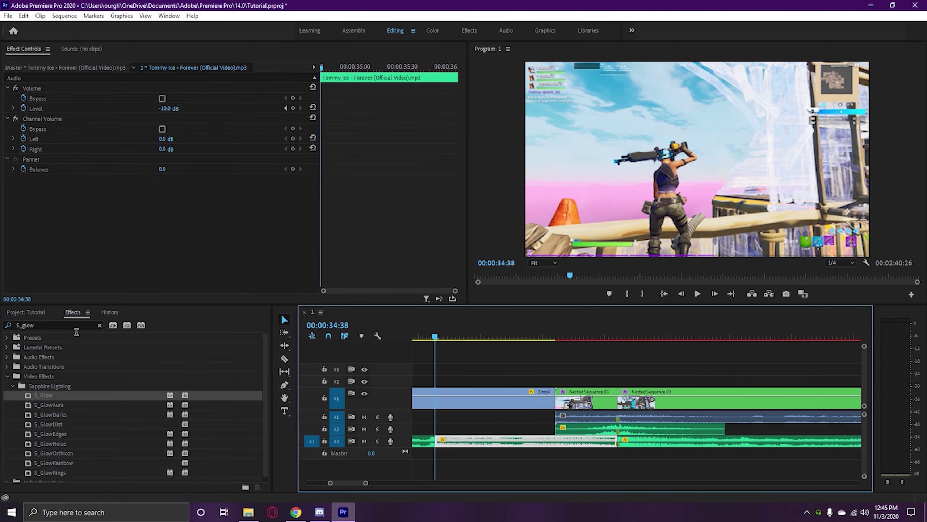
{"action": "key", "text": "shift+7"}
{"action": "type", "text": "lowpas"}
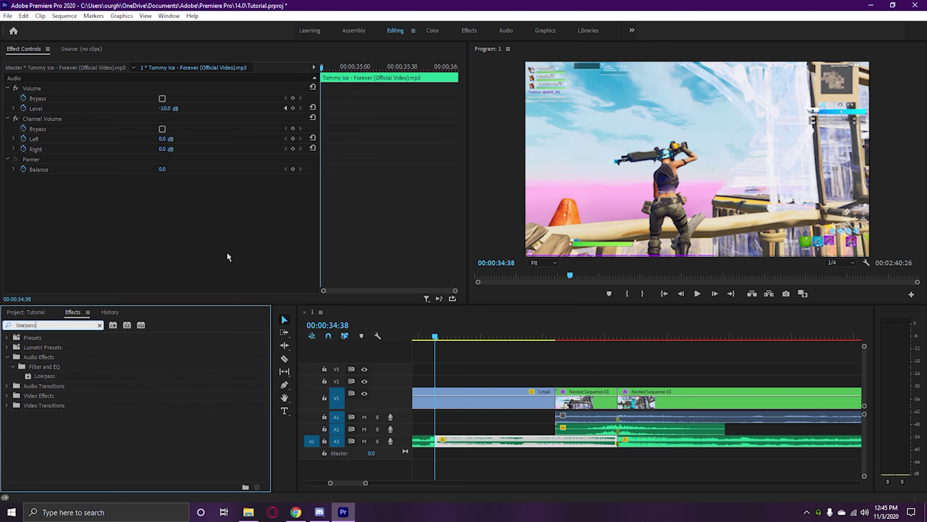
{"action": "type", "text": "s"}
{"action": "left_click_drag", "start_coordinate": [51, 380], "coordinate": [525, 442]}
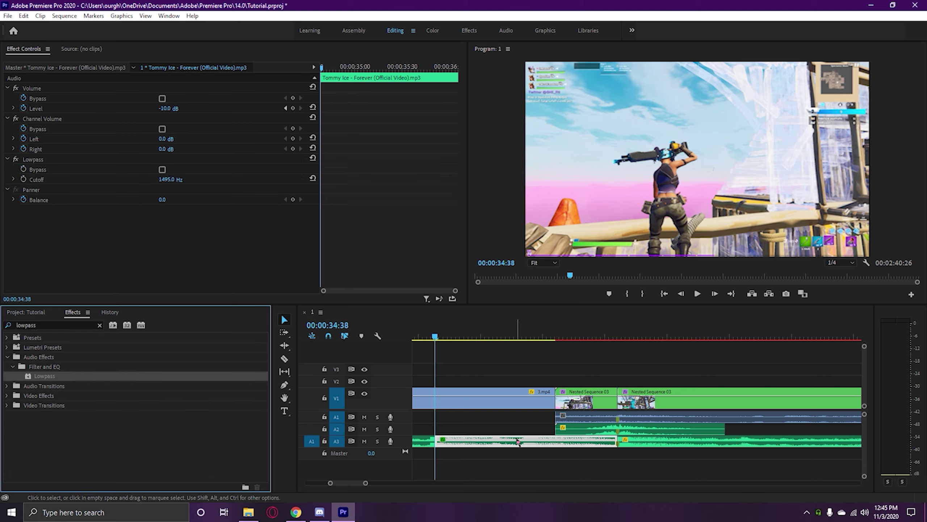
Step: Keyframe the music segment's Lowpass Cutoff at 5000 Hz at its start, 00:00:34:38, and 1373.5 Hz at 00:00:35:38
{"action": "left_click", "coordinate": [264, 77]}
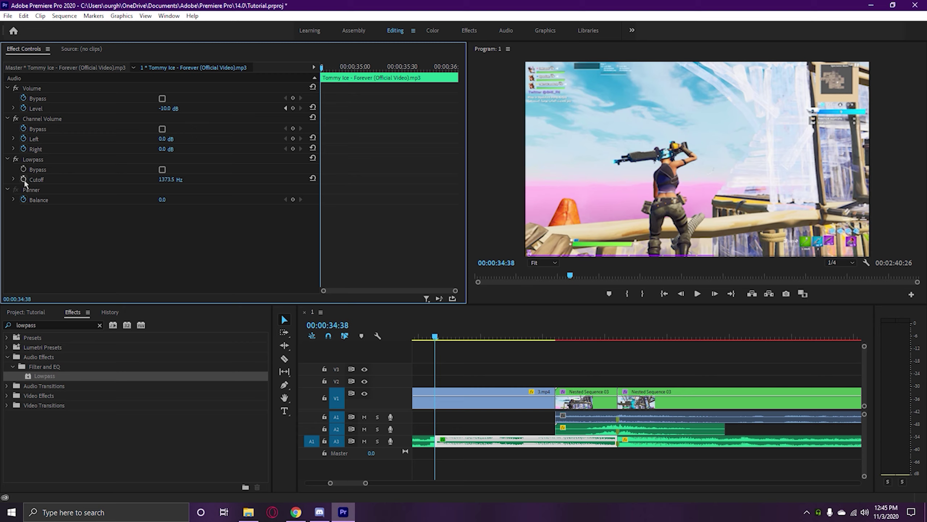
{"action": "left_click_drag", "start_coordinate": [387, 69], "coordinate": [415, 69]}
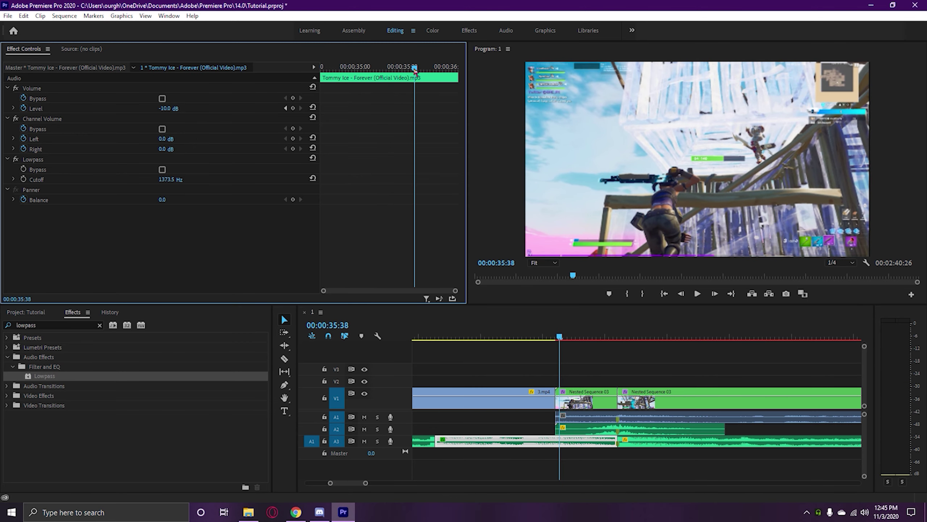
{"action": "left_click", "coordinate": [22, 180]}
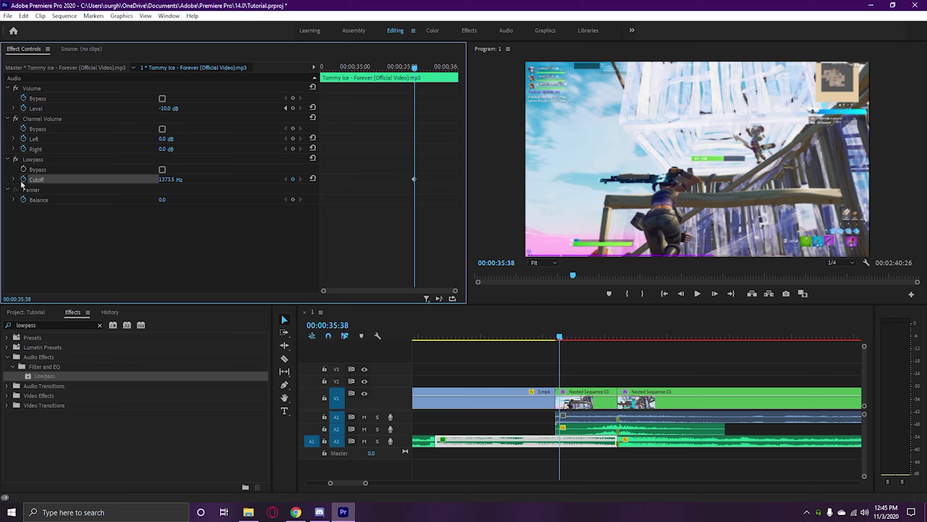
{"action": "left_click_drag", "start_coordinate": [401, 70], "coordinate": [259, 66]}
{"action": "left_click", "coordinate": [173, 179]}
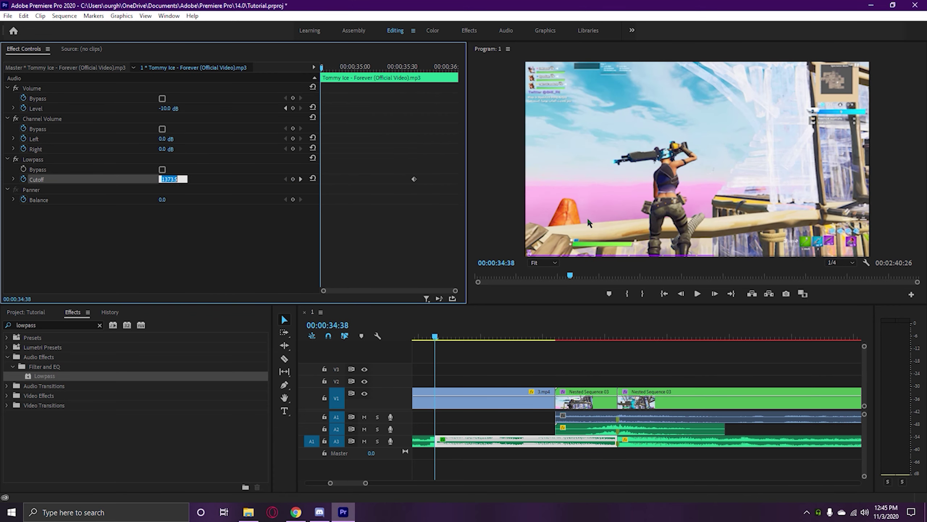
{"action": "type", "text": "5000"}
{"action": "key", "text": "Return"}
Step: Play back the lowpass-filtered music section from 00:00:33:38
{"action": "scroll", "coordinate": [582, 344], "scroll_direction": "down", "scroll_amount": 4}
{"action": "scroll", "coordinate": [582, 350], "scroll_direction": "up", "scroll_amount": 3}
{"action": "left_click", "coordinate": [555, 337]}
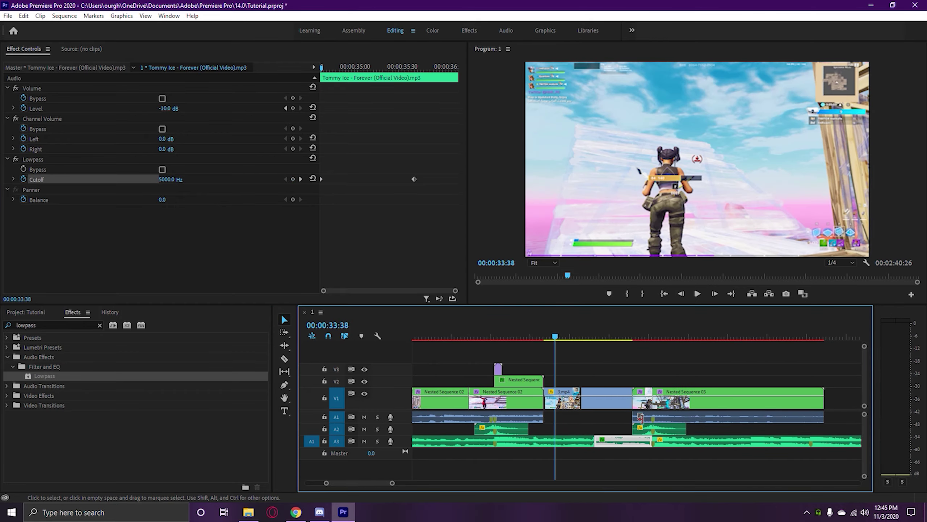
{"action": "key", "text": "space"}
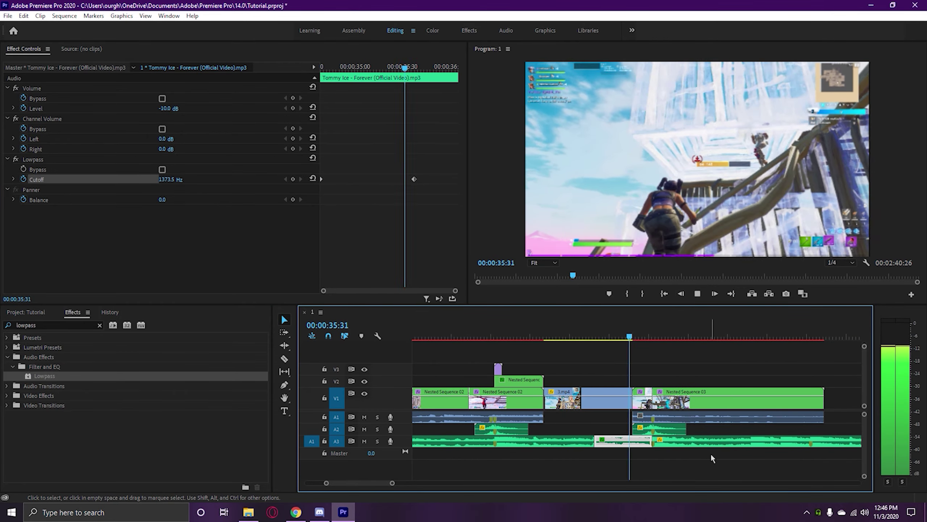
{"action": "left_click", "coordinate": [687, 297]}
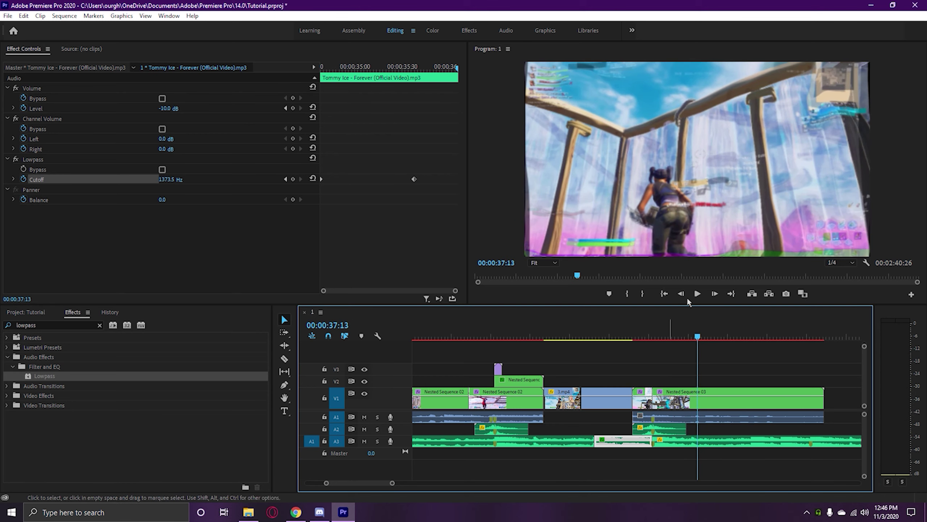
Step: Find the Leave Color effect and apply it to the 3.mp4 clip and the short first Nested Sequence 03 piece
{"action": "left_click", "coordinate": [594, 321]}
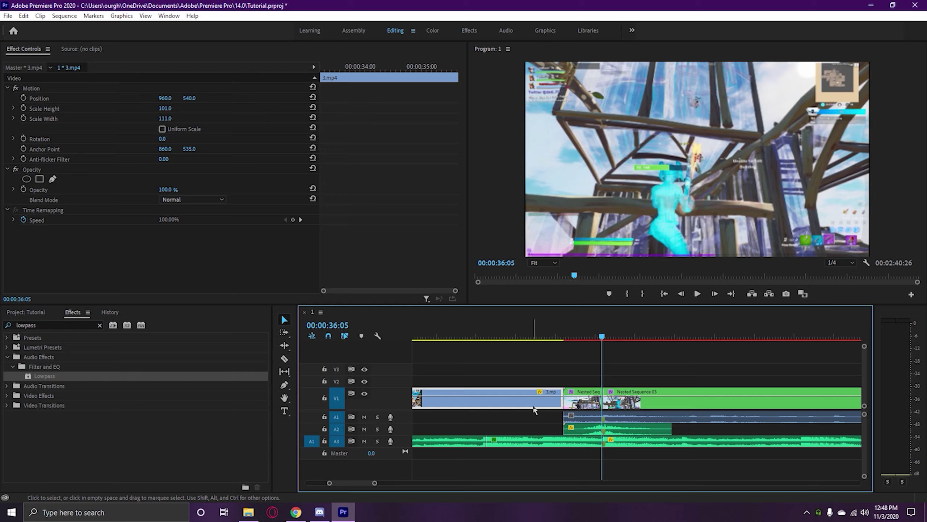
{"action": "key", "text": "shift+7"}
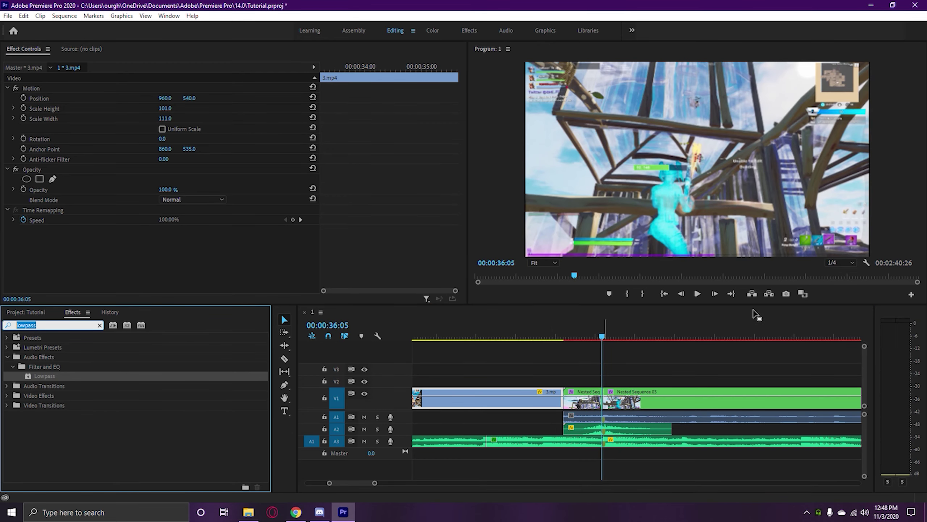
{"action": "type", "text": "leave"}
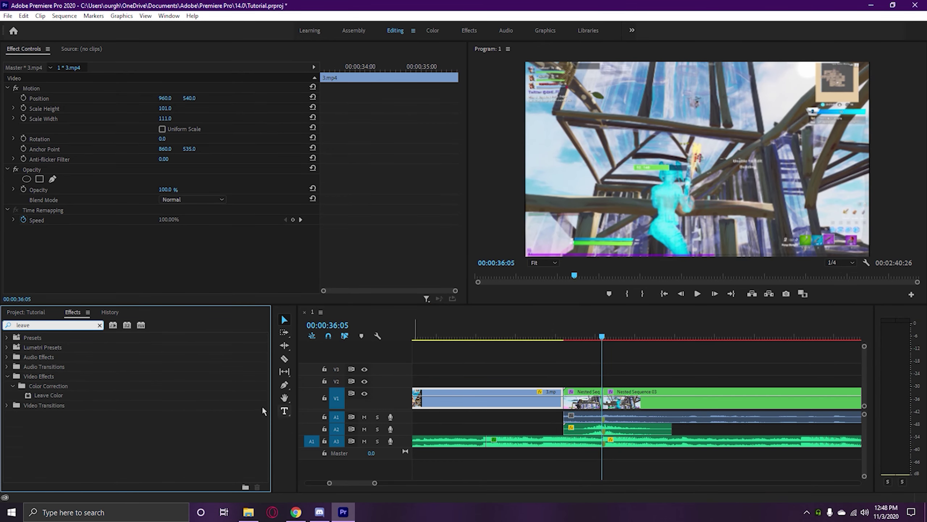
{"action": "double_click", "coordinate": [51, 395]}
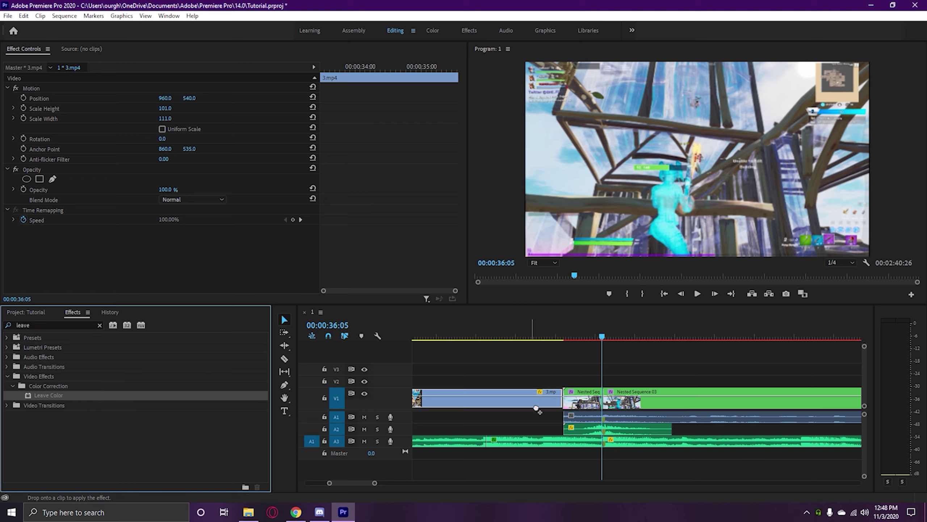
{"action": "left_click_drag", "start_coordinate": [351, 372], "coordinate": [584, 405]}
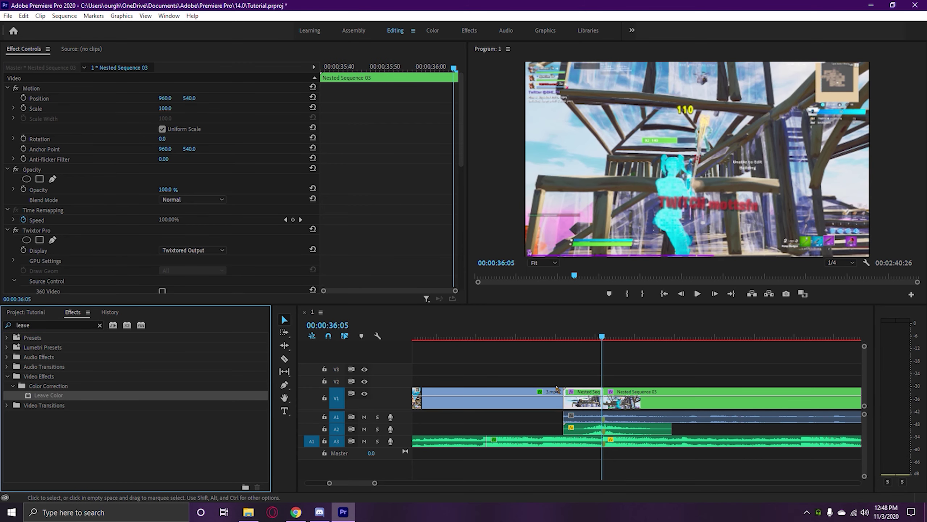
Step: Add a 0% Amount to Decolor keyframe on the 3.mp4 clip at 00:00:34:38, where the lowpass-filtered music segment starts
{"action": "scroll", "coordinate": [556, 405], "scroll_direction": "down", "scroll_amount": 2}
{"action": "scroll", "coordinate": [556, 411], "scroll_direction": "up", "scroll_amount": 2}
{"action": "left_click", "coordinate": [594, 403]}
{"action": "left_click_drag", "start_coordinate": [574, 334], "coordinate": [576, 335]}
{"action": "left_click", "coordinate": [600, 443]}
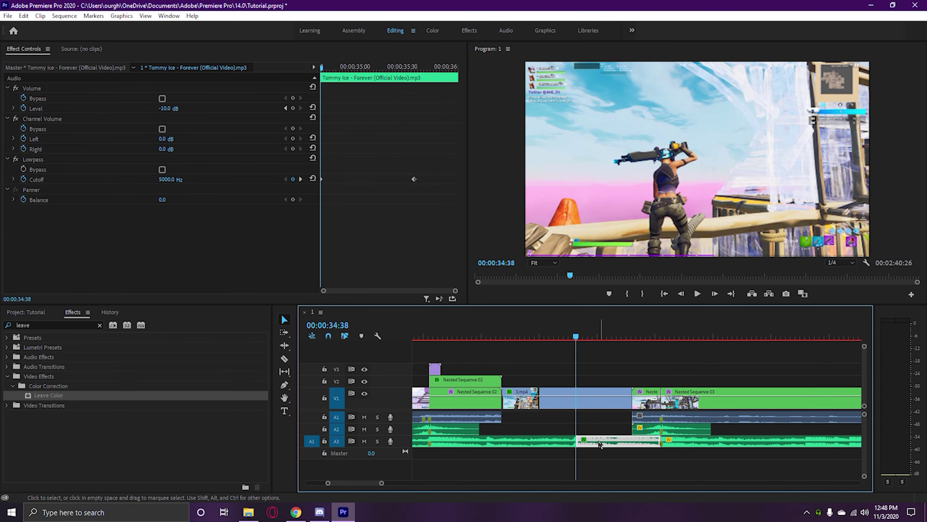
{"action": "left_click", "coordinate": [566, 398]}
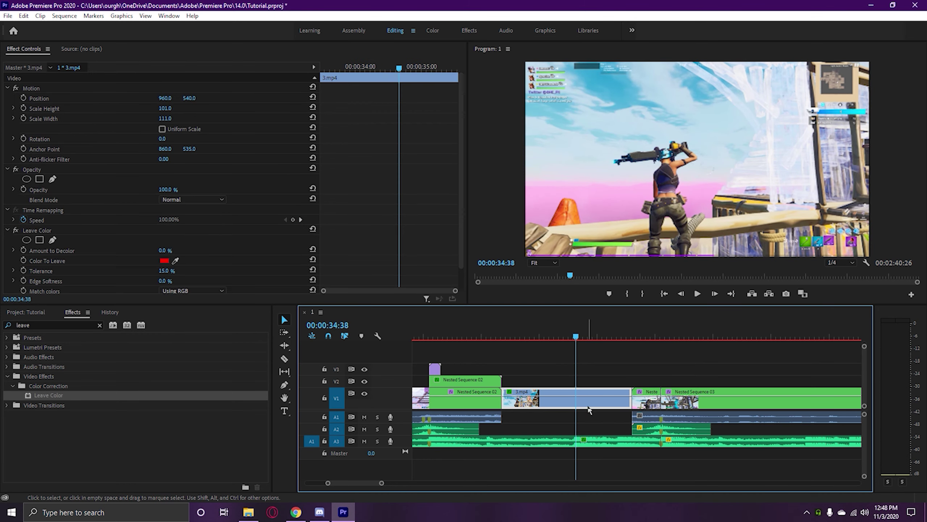
{"action": "scroll", "coordinate": [131, 222], "scroll_direction": "down", "scroll_amount": 2}
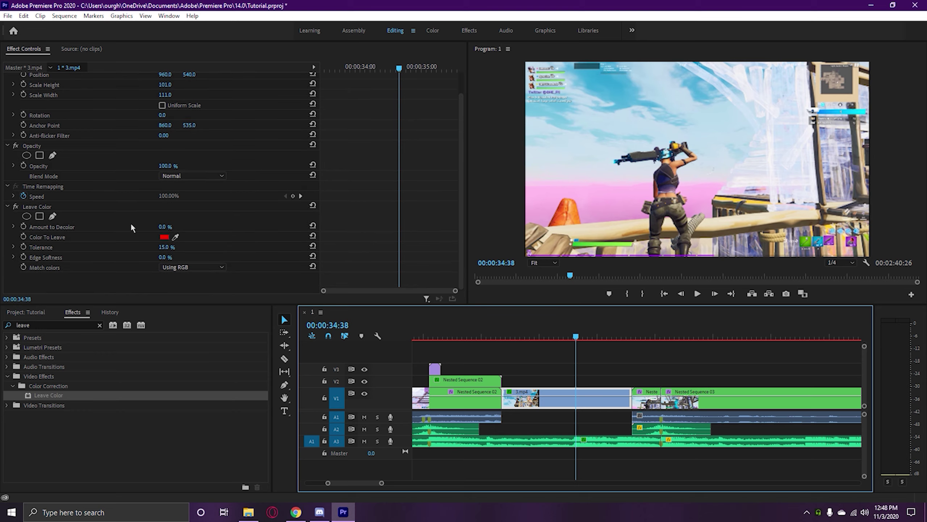
{"action": "left_click", "coordinate": [24, 226]}
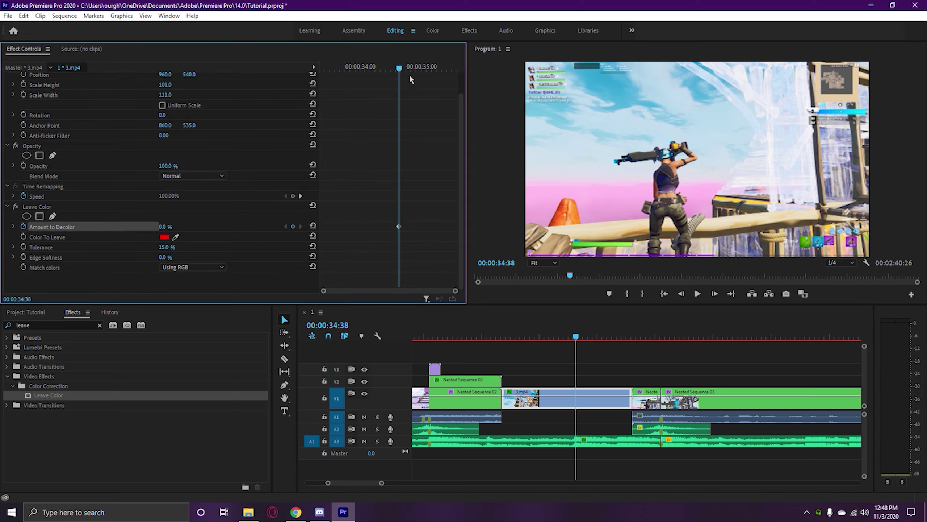
Step: Set Amount to Decolor to 100% at 00:00:35:36 near the end of 3.mp4, and sample Color To Leave from the character
{"action": "left_click_drag", "start_coordinate": [408, 74], "coordinate": [459, 75]}
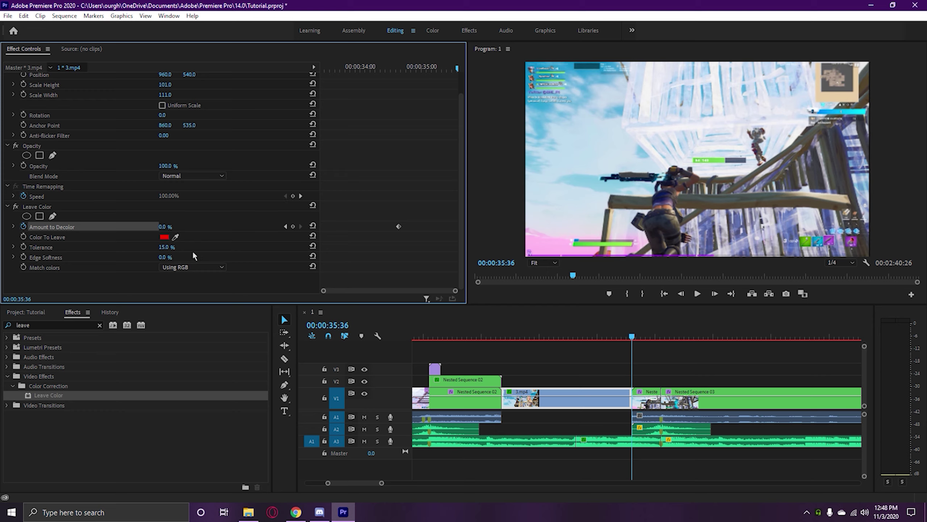
{"action": "left_click", "coordinate": [166, 226]}
{"action": "type", "text": "100"}
{"action": "key", "text": "Return"}
{"action": "left_click_drag", "start_coordinate": [176, 238], "coordinate": [663, 205]}
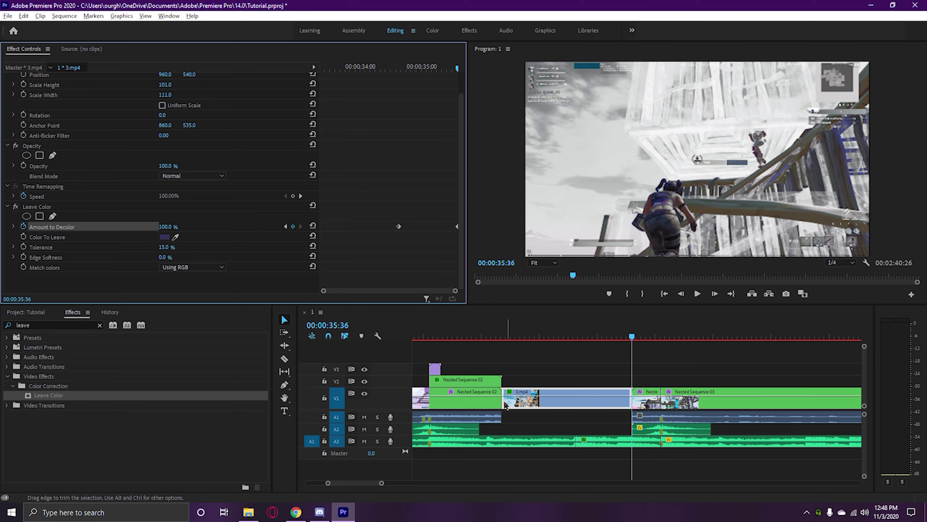
Step: Play back the 3.mp4 clip to review the fade to desaturated colour
{"action": "scroll", "coordinate": [542, 373], "scroll_direction": "down", "scroll_amount": 3}
{"action": "left_click", "coordinate": [546, 329]}
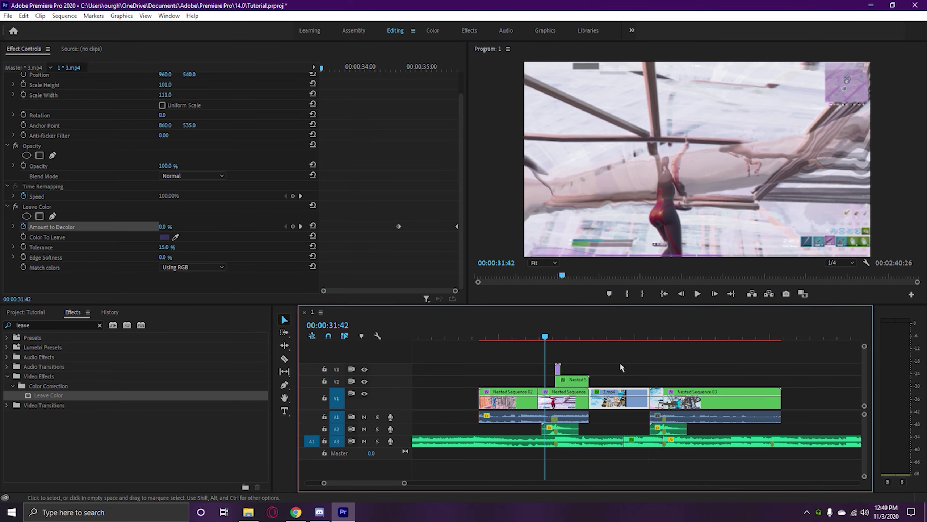
{"action": "left_click", "coordinate": [618, 336]}
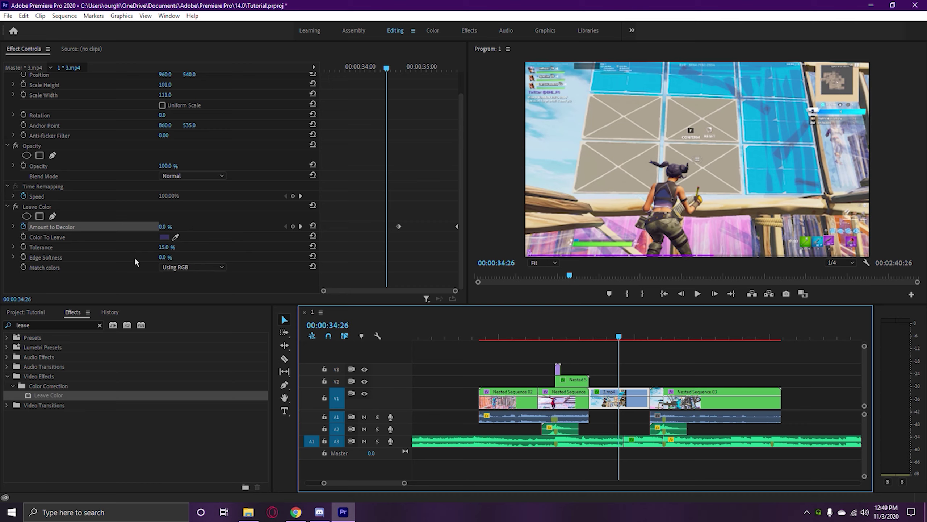
{"action": "key", "text": "space"}
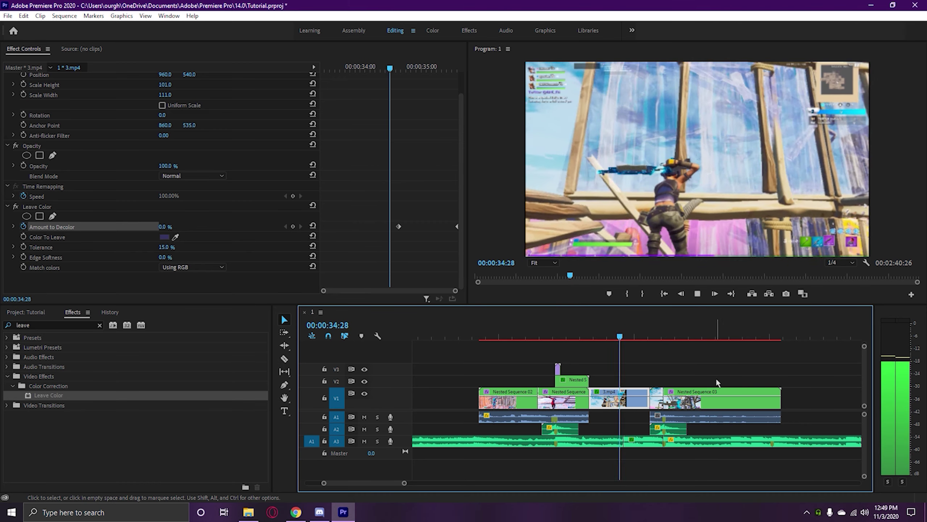
{"action": "left_click", "coordinate": [596, 335]}
Step: On the short first Nested Sequence 03 piece, sample Leave Color's Color To Leave from the character and set Amount to Decolor to 100%
{"action": "scroll", "coordinate": [637, 431], "scroll_direction": "up", "scroll_amount": 3}
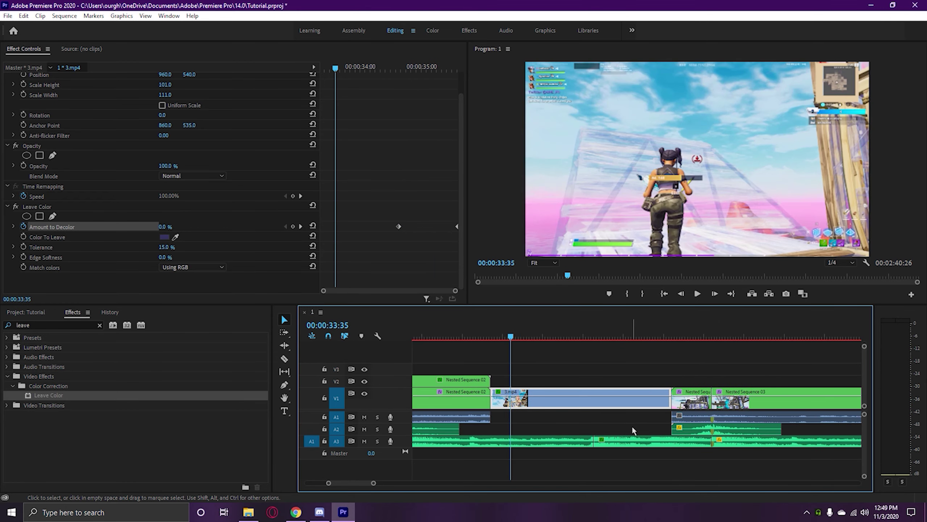
{"action": "scroll", "coordinate": [622, 398], "scroll_direction": "down", "scroll_amount": 2}
{"action": "scroll", "coordinate": [535, 404], "scroll_direction": "down", "scroll_amount": 1}
{"action": "scroll", "coordinate": [536, 407], "scroll_direction": "down", "scroll_amount": 2}
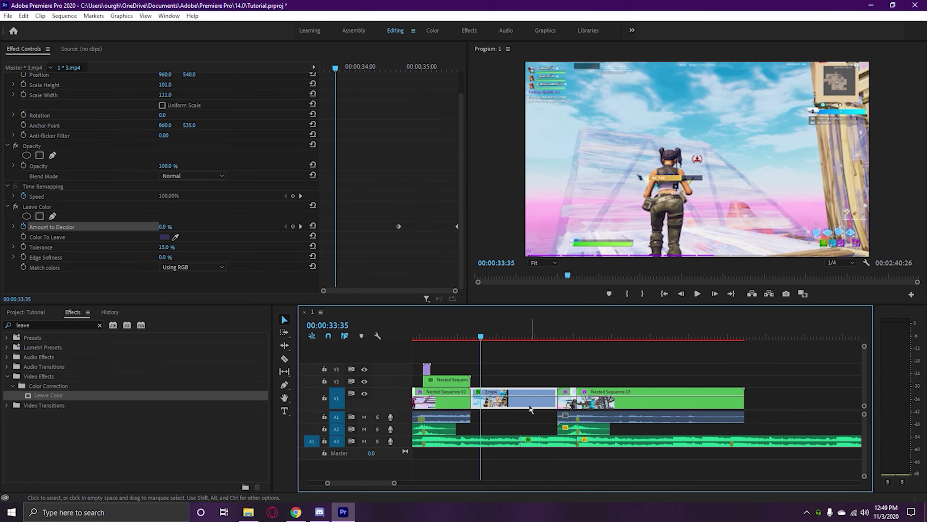
{"action": "left_click", "coordinate": [571, 401]}
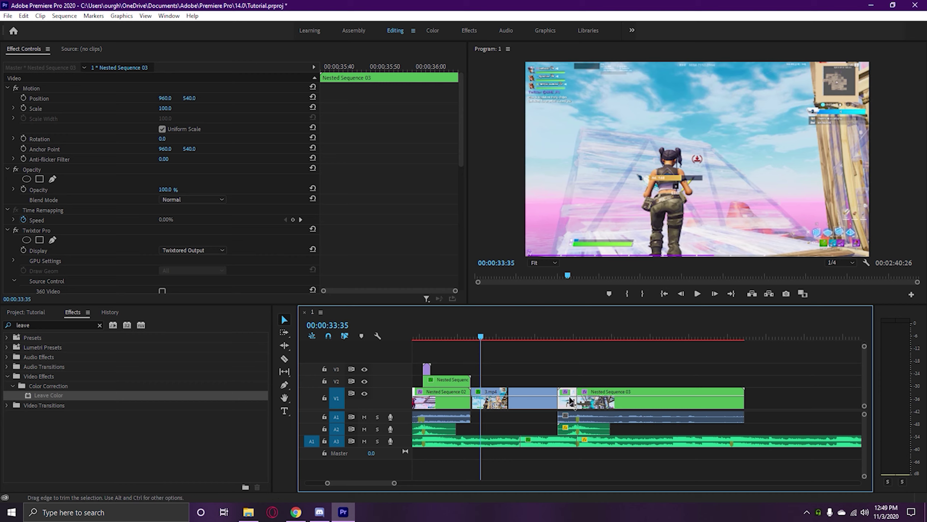
{"action": "scroll", "coordinate": [159, 233], "scroll_direction": "down", "scroll_amount": 8}
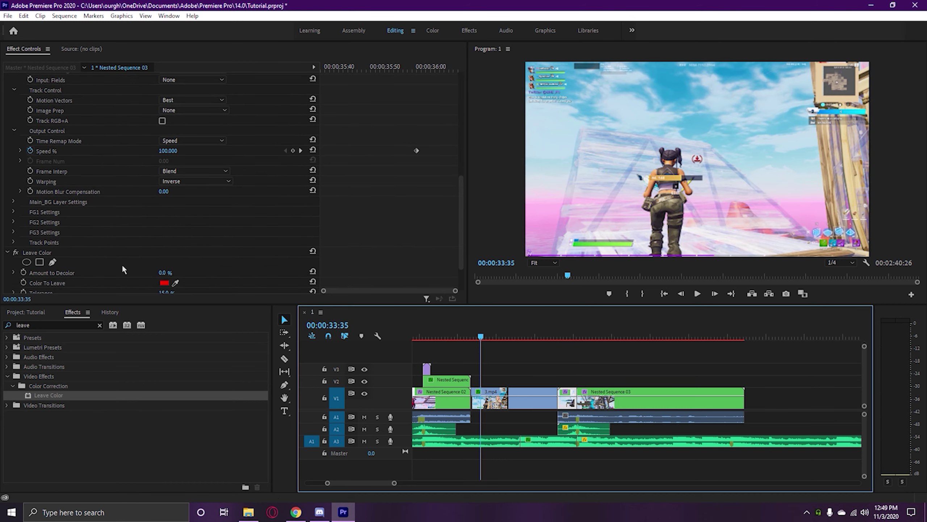
{"action": "scroll", "coordinate": [122, 264], "scroll_direction": "down", "scroll_amount": 2}
{"action": "left_click", "coordinate": [175, 236]}
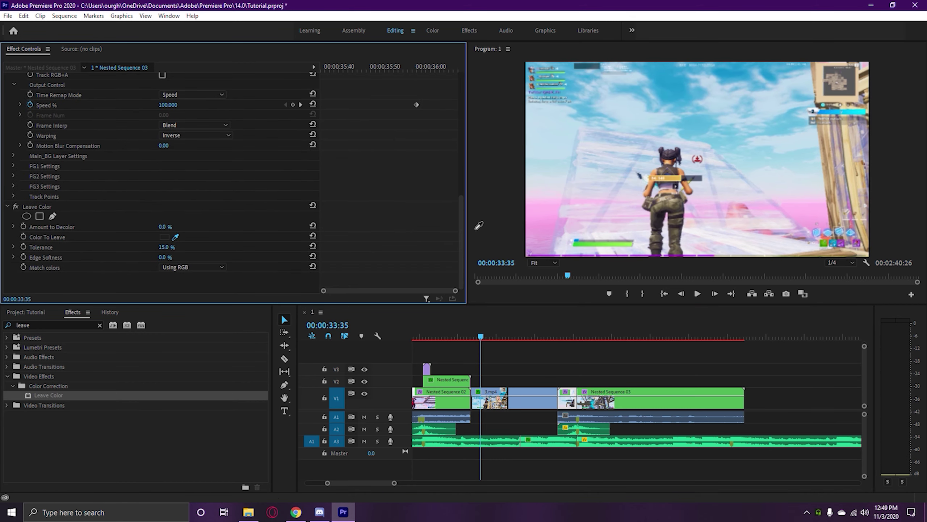
{"action": "left_click", "coordinate": [671, 192]}
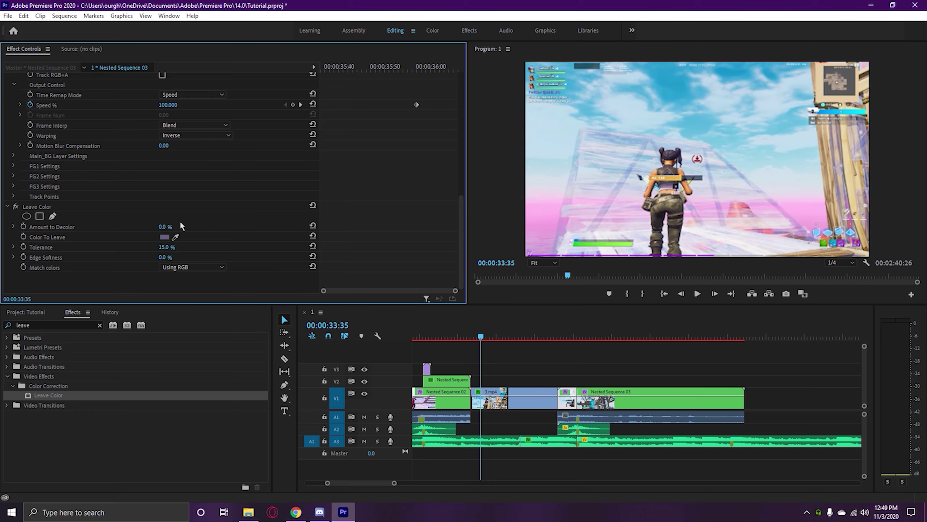
{"action": "left_click", "coordinate": [164, 226]}
{"action": "type", "text": "100"}
{"action": "key", "text": "Return"}
Step: Play back the decolor effect across 3.mp4 and the Nested Sequence 03 clips
{"action": "left_click", "coordinate": [743, 318]}
{"action": "key", "text": "space"}
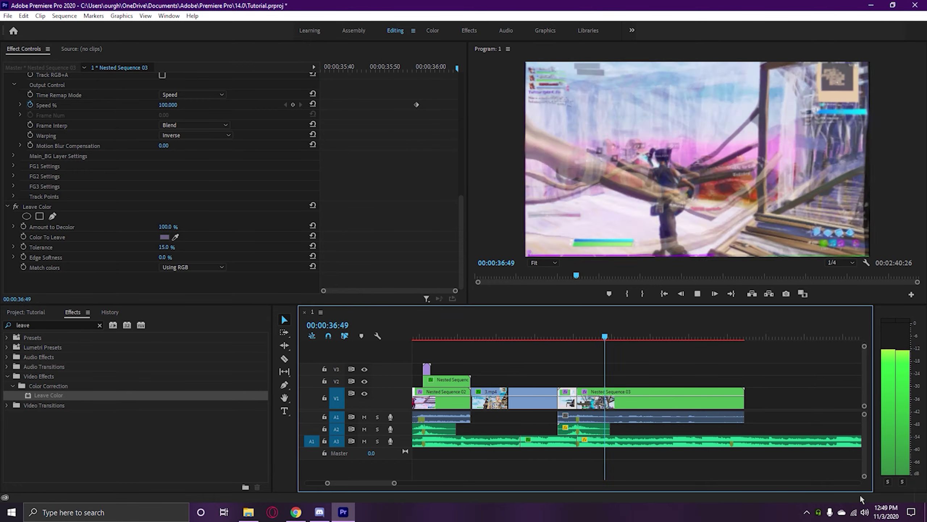
{"action": "key", "text": "space"}
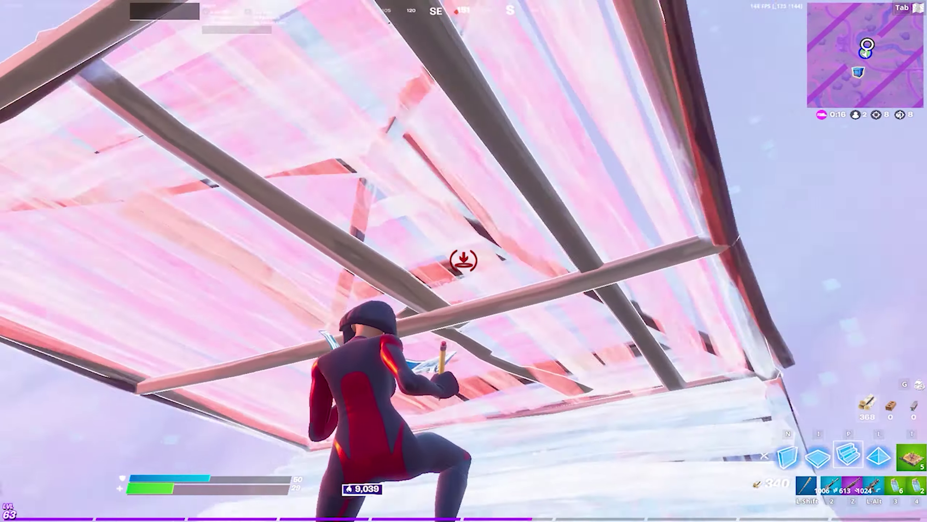
{"action": "key", "text": "z"}
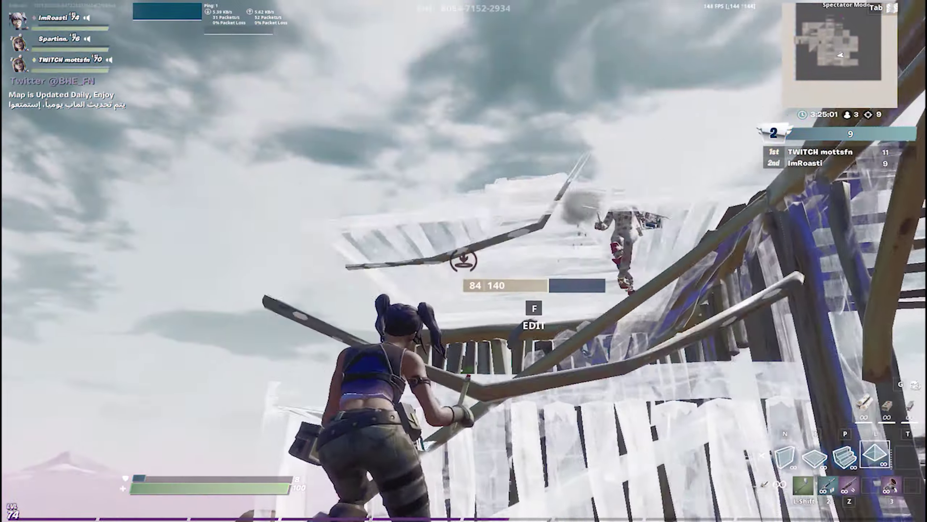
{"action": "key", "text": "z"}
{"action": "left_click", "coordinate": [464, 261]}
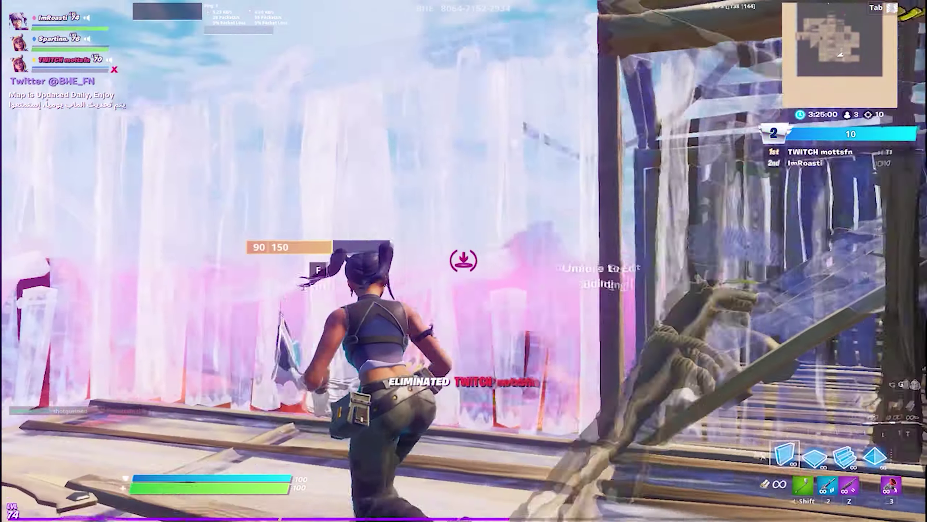